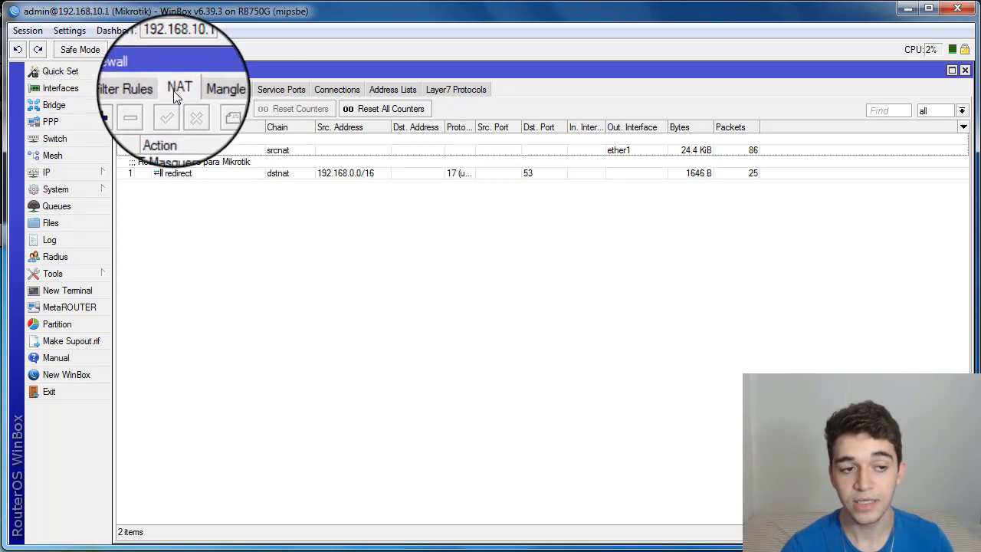
# - Examine the DNS redirect NAT rule's chain, source address, protocol, destination port, action and target port, and close the rule
pyautogui.doubleClick(197, 177)
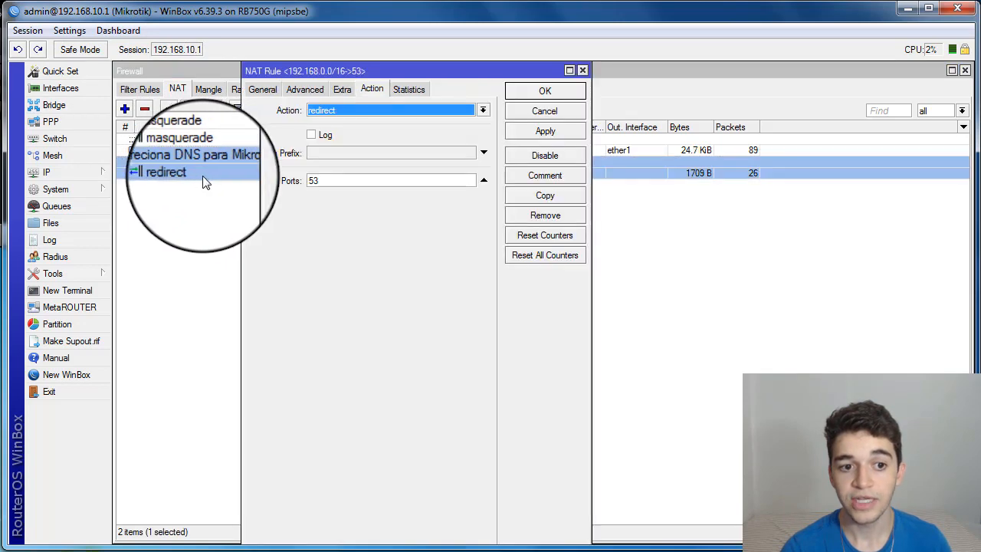
pyautogui.click(269, 91)
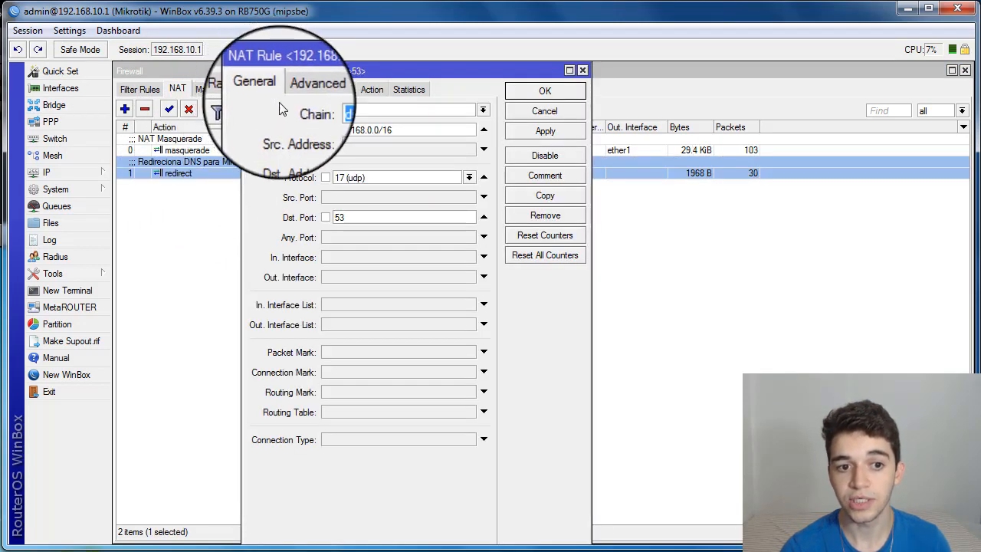
pyautogui.click(340, 112)
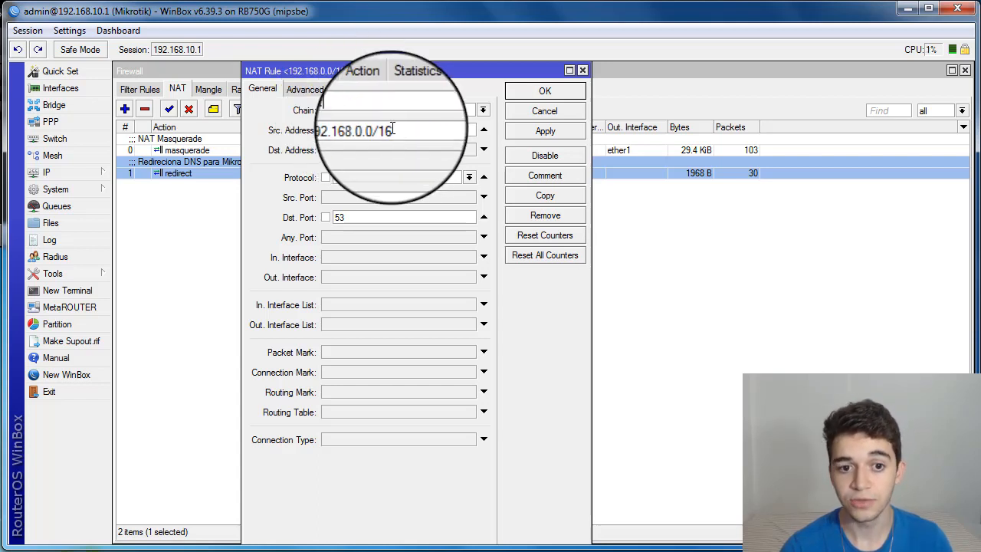
pyautogui.moveTo(412, 130); pyautogui.dragTo(326, 130)
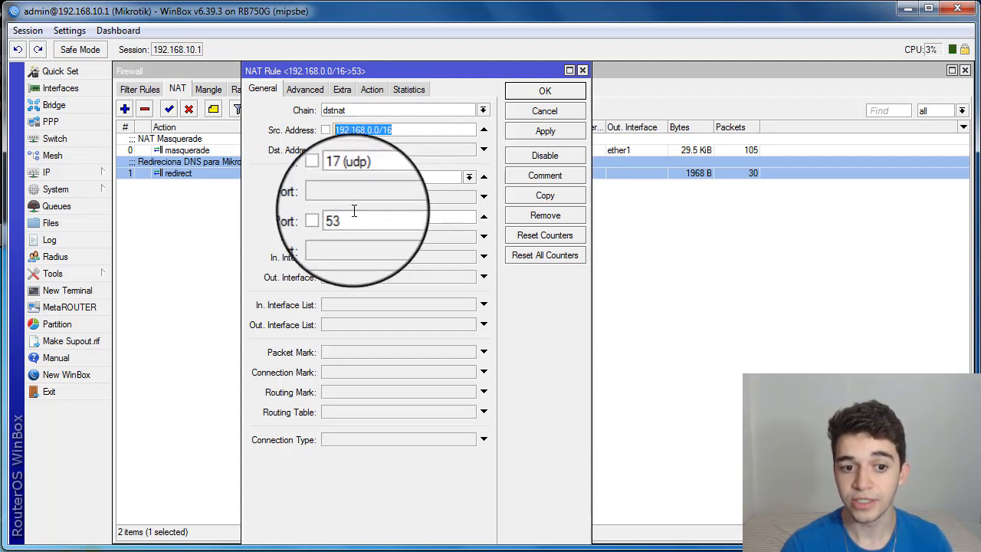
pyautogui.click(363, 88)
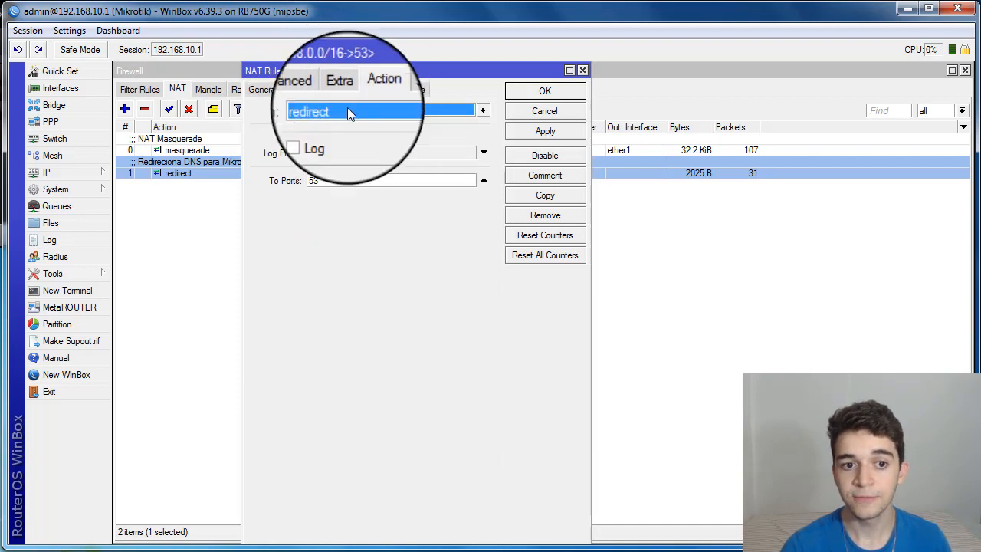
pyautogui.click(345, 110)
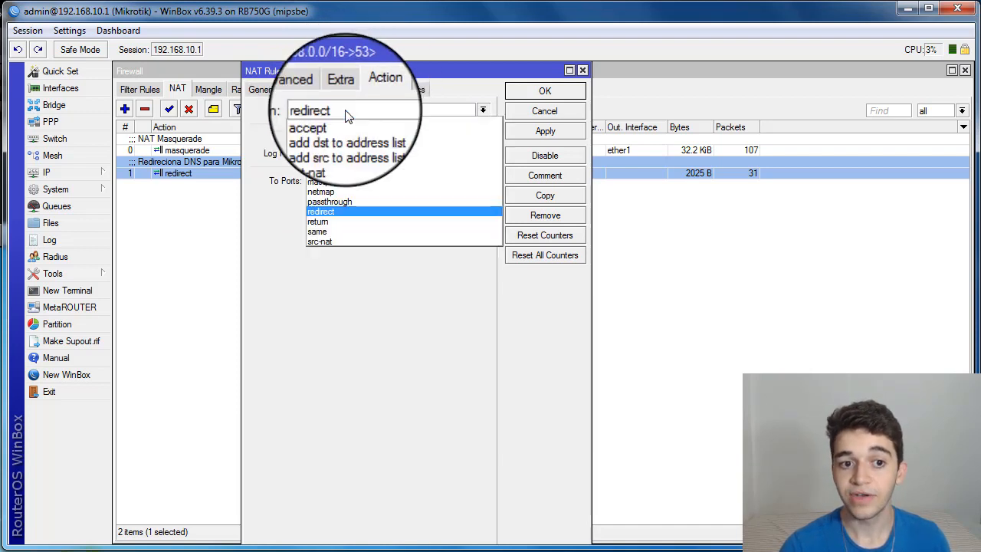
pyautogui.click(335, 211)
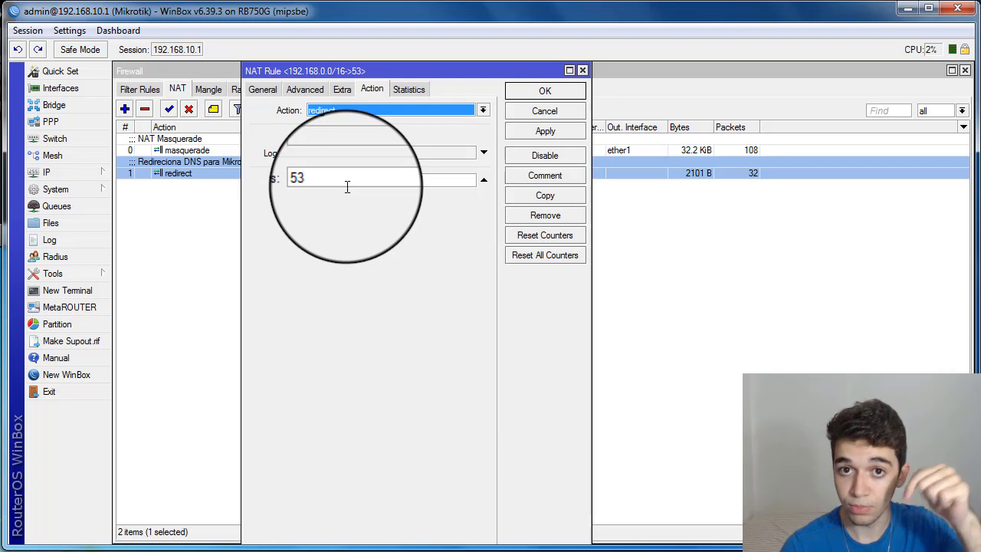
pyautogui.click(345, 186)
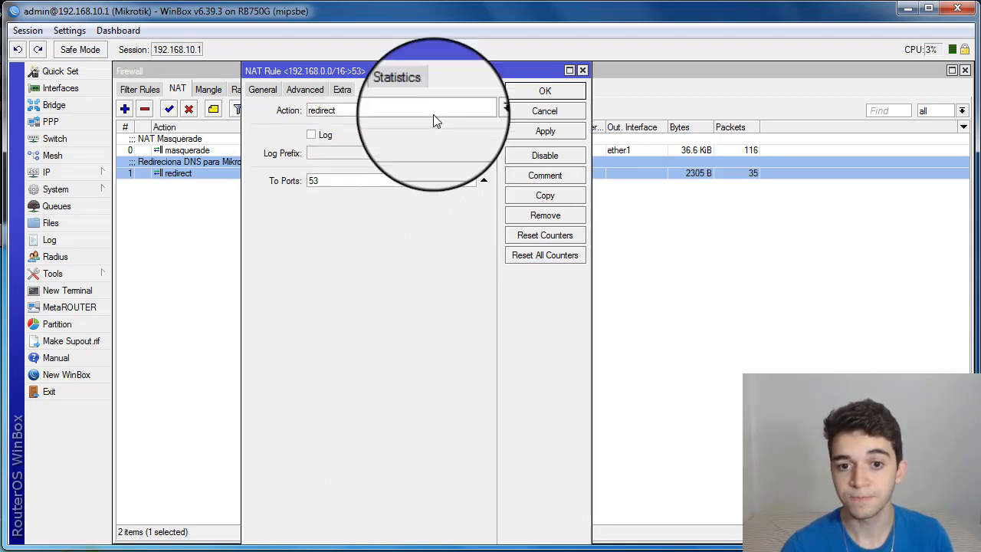
pyautogui.click(528, 91)
pyautogui.click(260, 184)
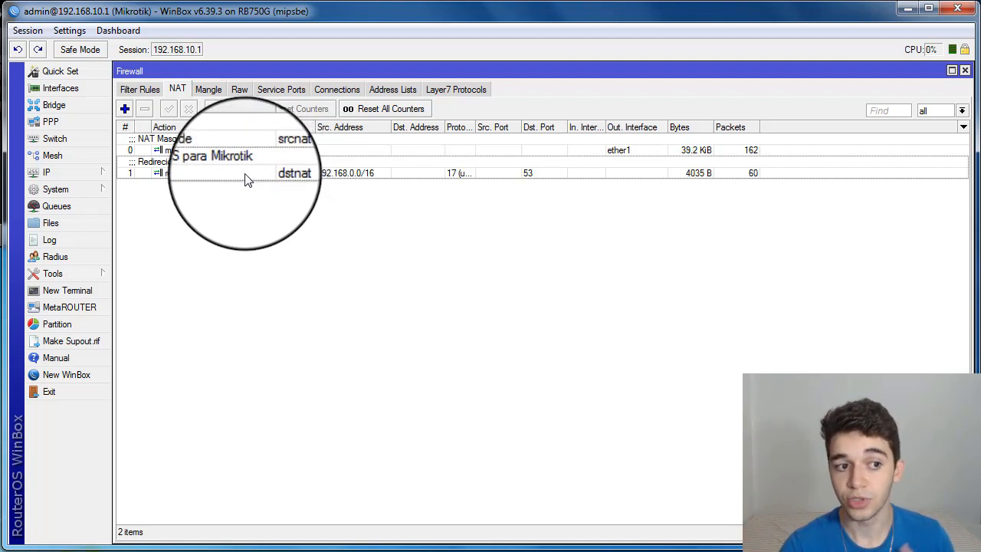
# - Check that Allow Remote Requests is enabled in the router's DNS settings, and close them
pyautogui.click(73, 171)
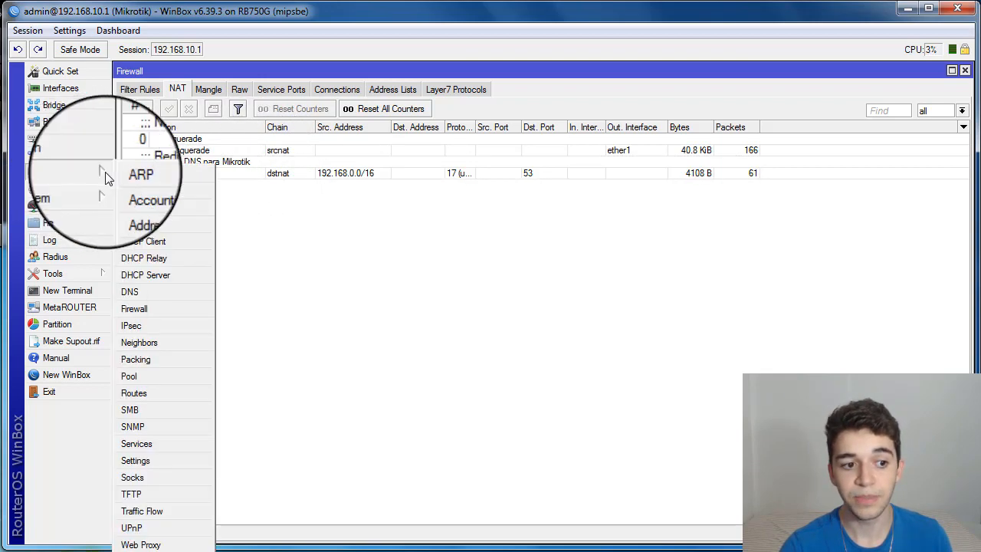
pyautogui.click(130, 291)
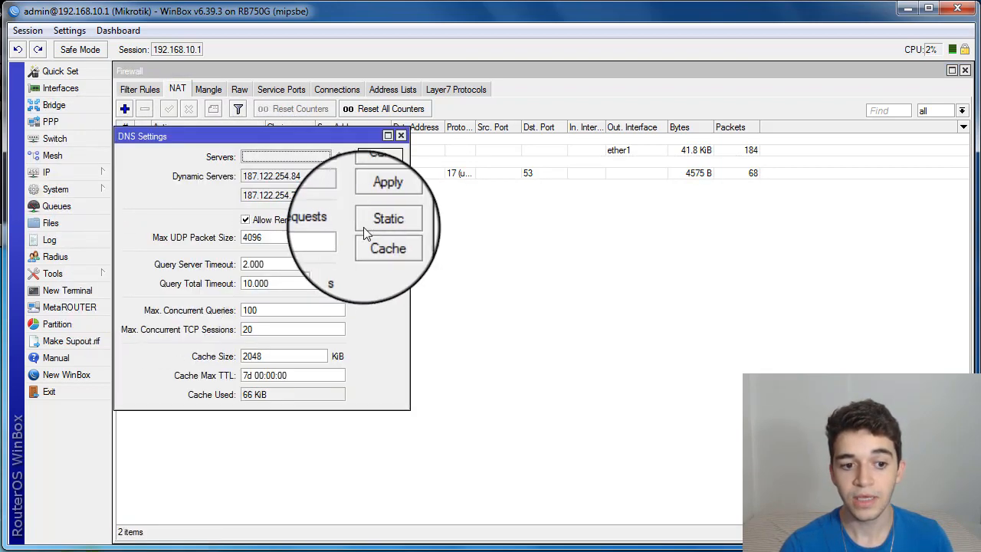
pyautogui.click(277, 221)
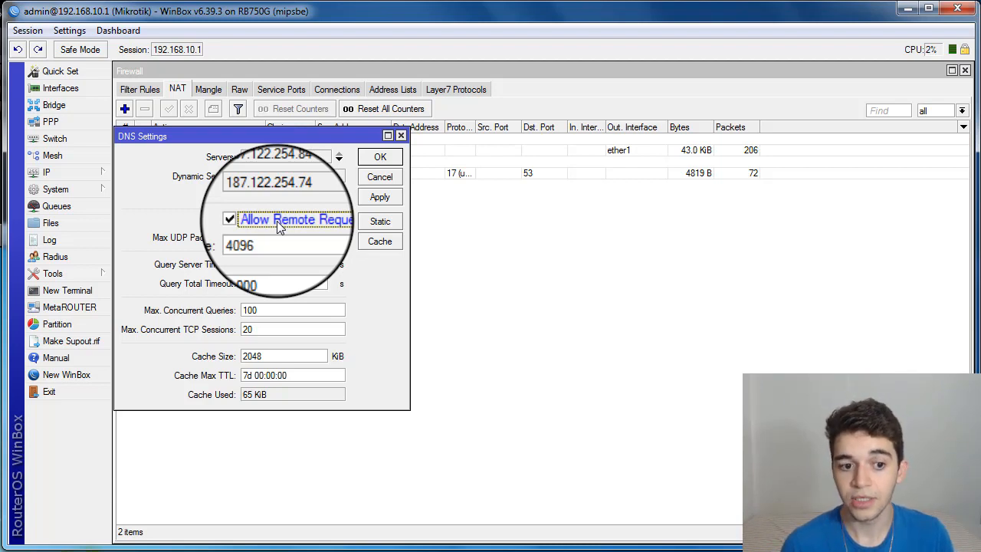
pyautogui.click(381, 157)
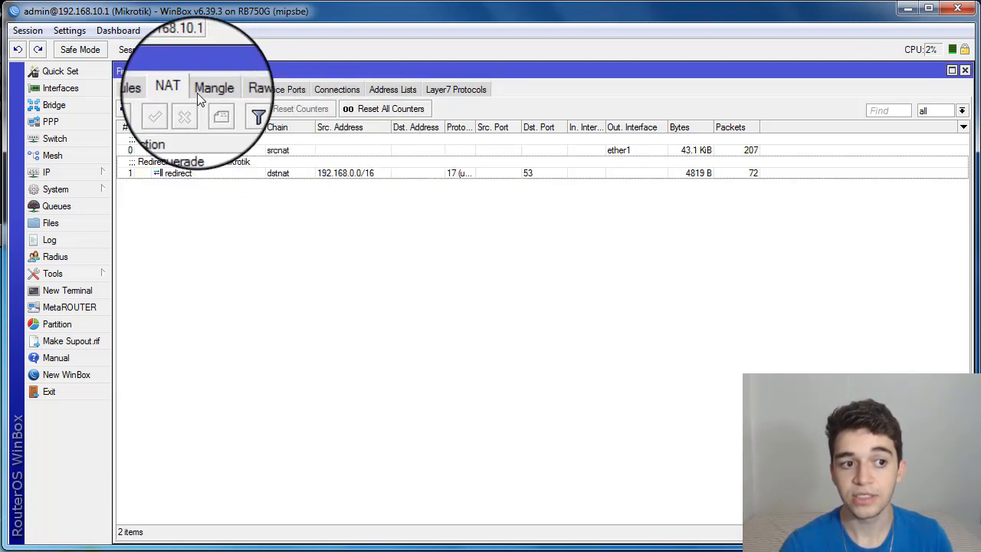
# - Examine the filter rule that drops external DNS requests, checking its chain, protocol, destination port, incoming interface and action, and close it
pyautogui.click(136, 88)
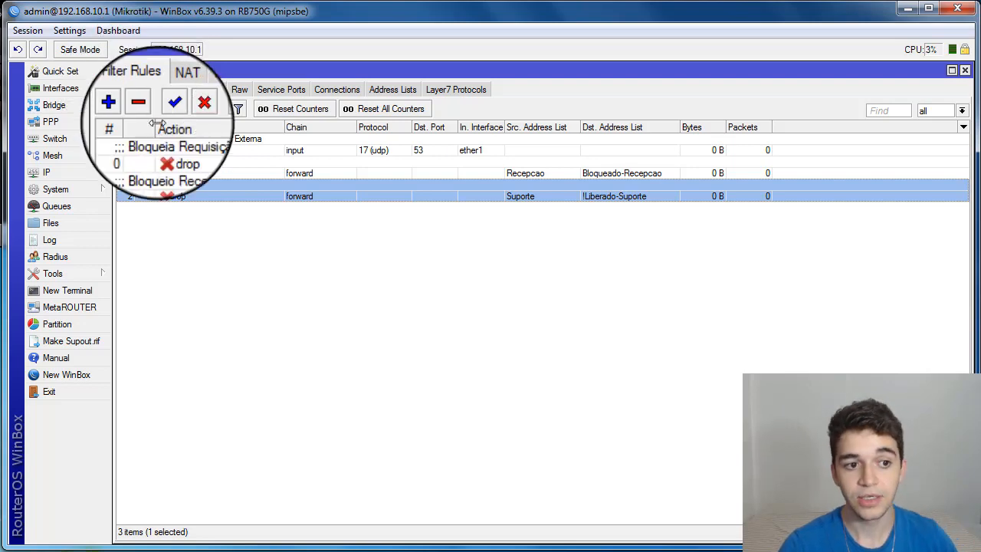
pyautogui.click(172, 149)
pyautogui.doubleClick(202, 147)
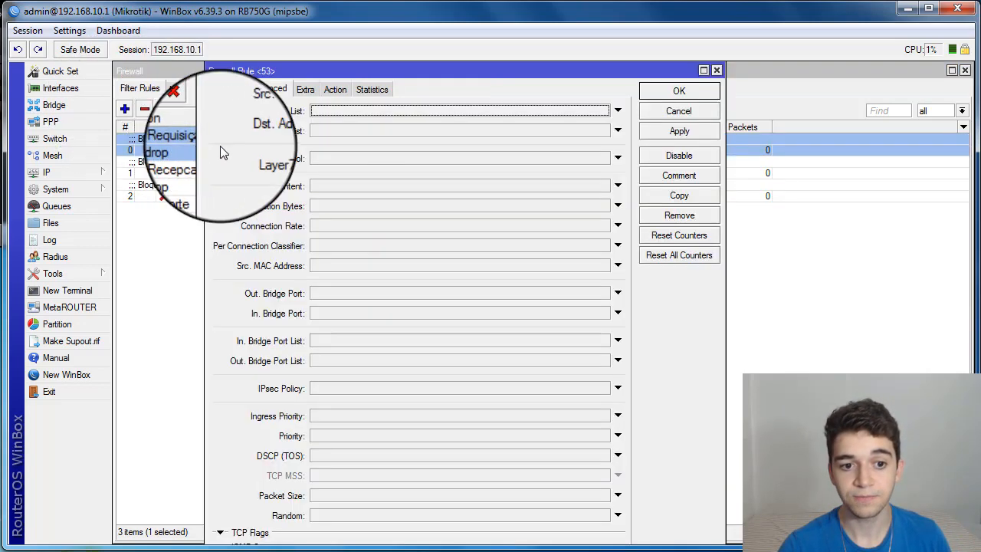
pyautogui.click(225, 90)
pyautogui.click(332, 110)
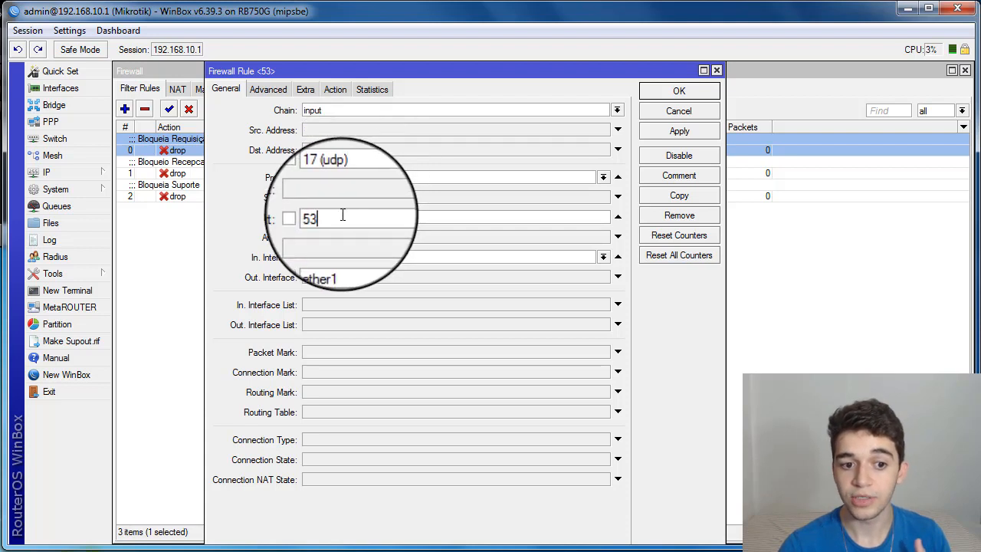
pyautogui.moveTo(344, 213); pyautogui.dragTo(313, 219)
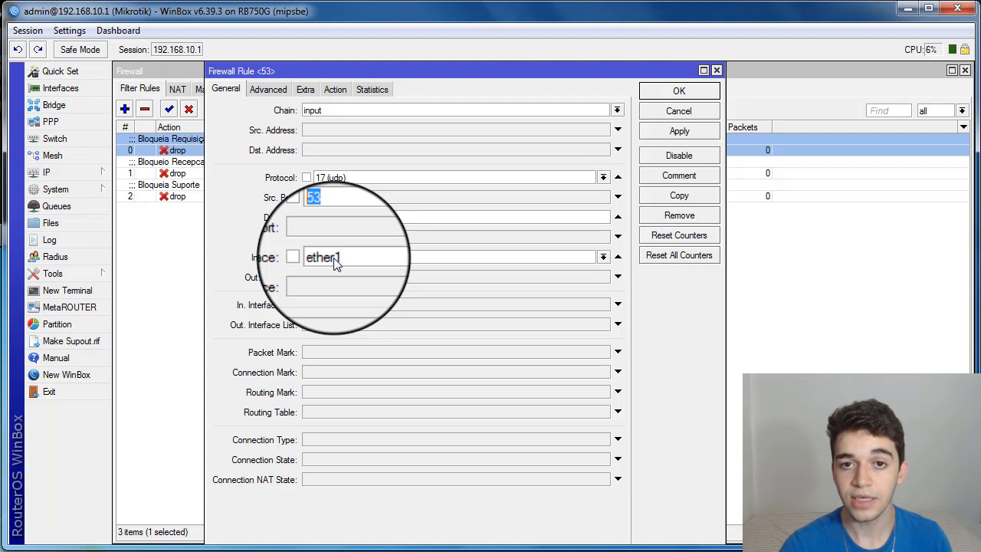
pyautogui.click(335, 89)
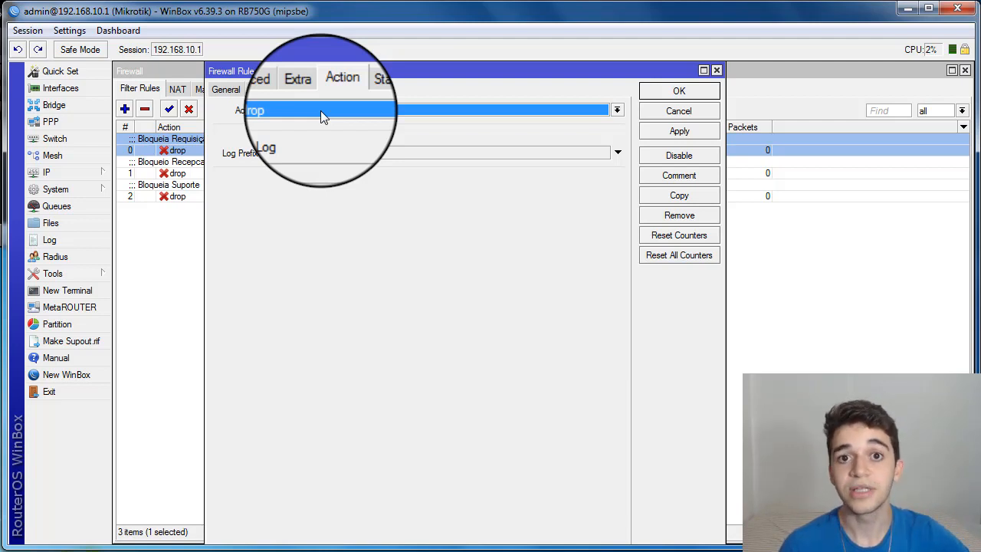
pyautogui.click(225, 89)
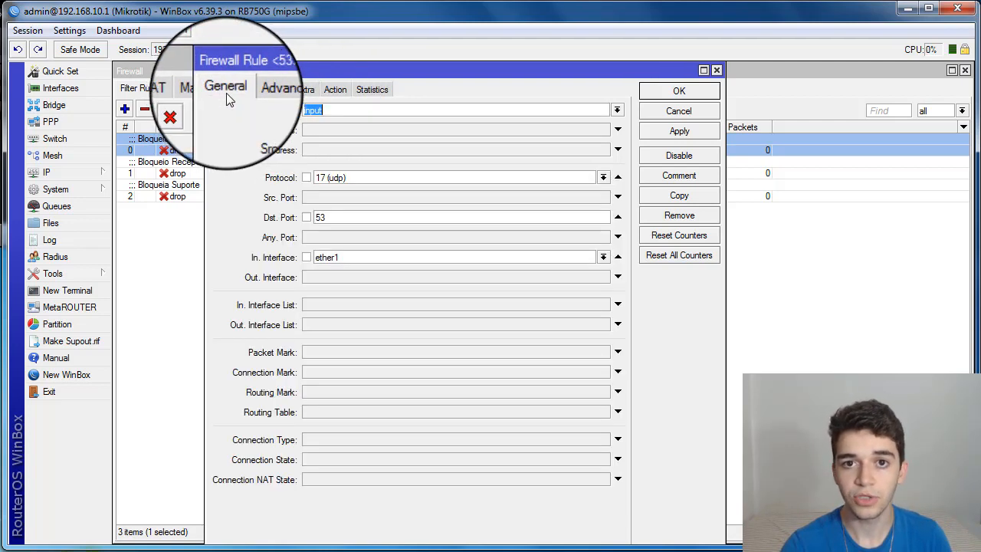
pyautogui.click(664, 113)
pyautogui.click(266, 240)
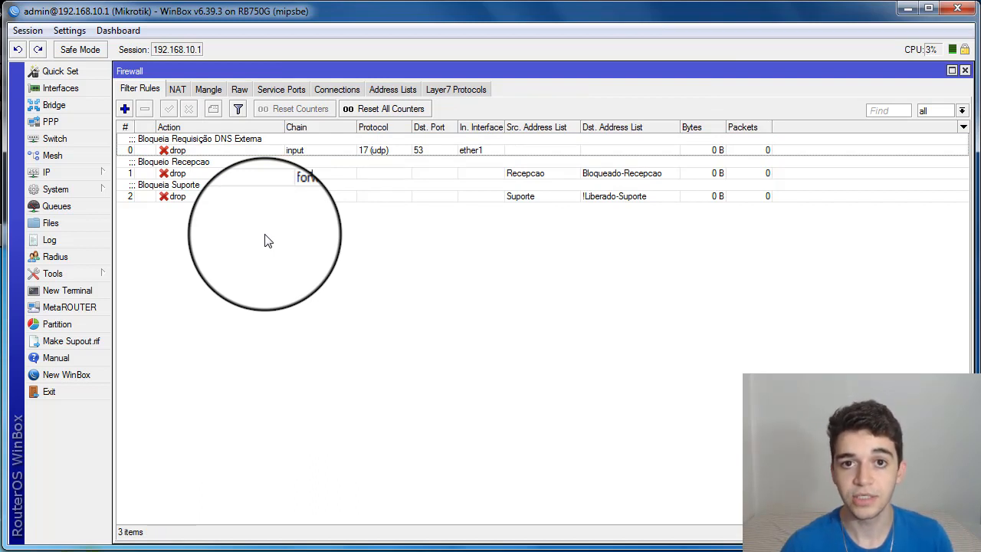
# - Disable the Liberado-Suporte entries for 200.200.200.0 and servidor.com.br in the firewall address lists
pyautogui.click(87, 172)
pyautogui.click(134, 308)
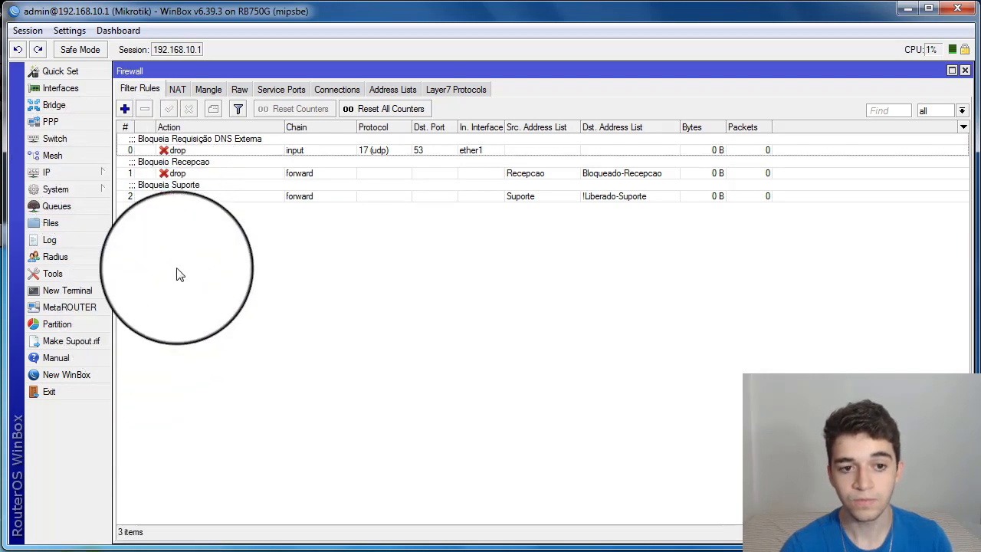
pyautogui.click(391, 89)
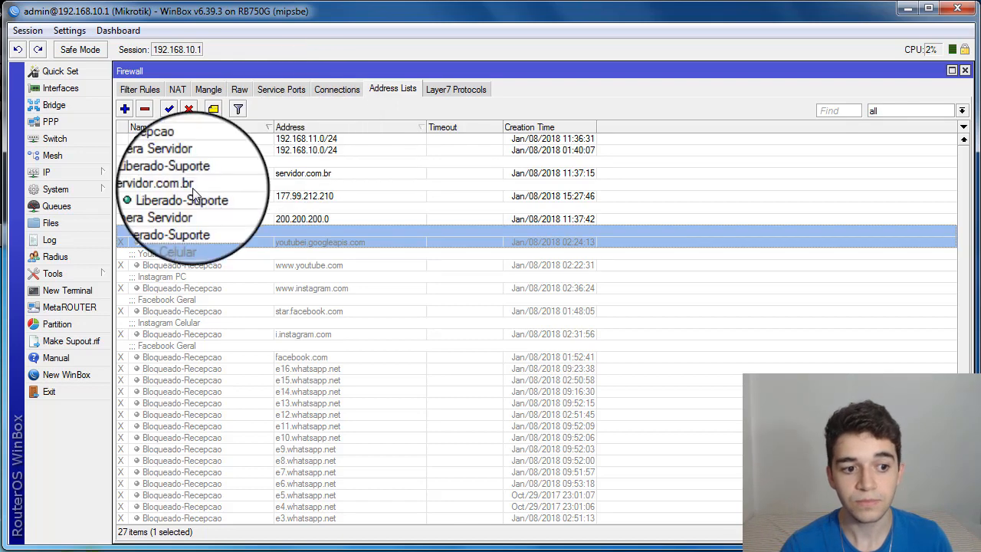
pyautogui.click(169, 219)
pyautogui.click(189, 108)
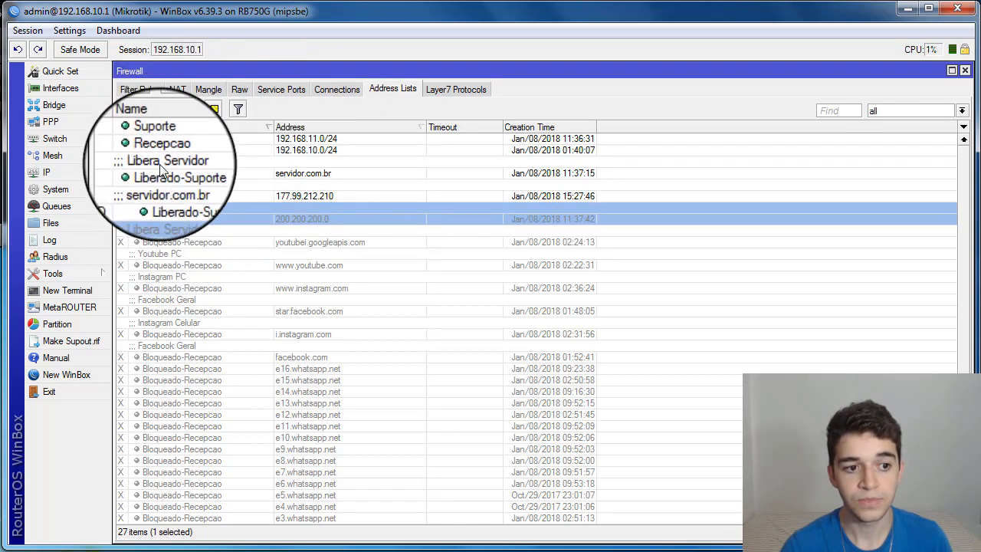
pyautogui.click(191, 172)
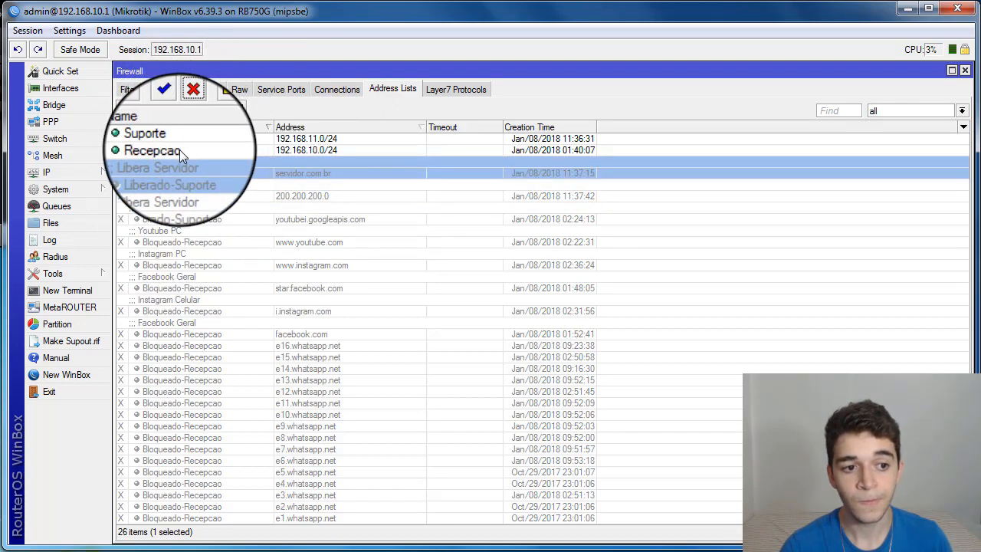
# - Start a new firewall address list entry named Recepcao with the address range 192.168.10.20-192.168.10.40
pyautogui.click(179, 149)
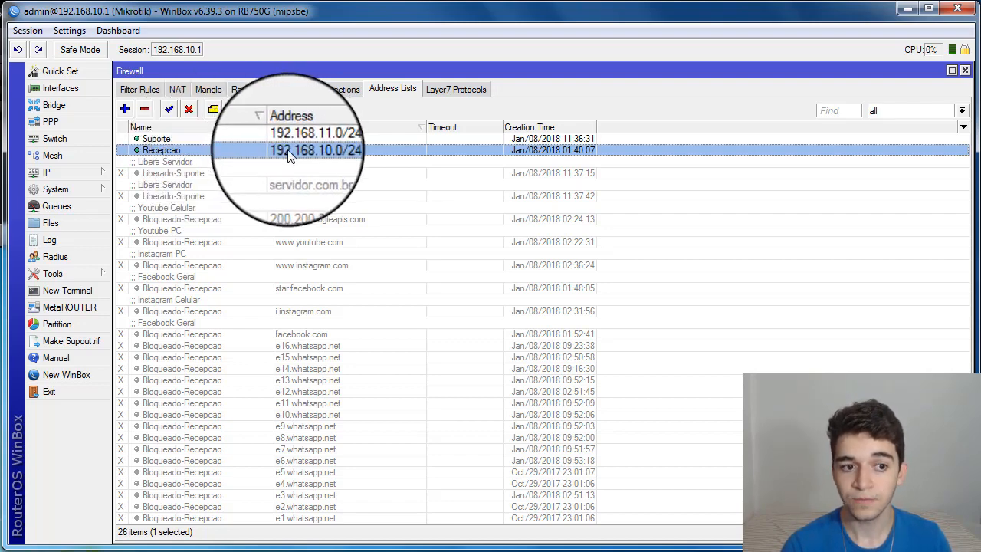
pyautogui.click(126, 111)
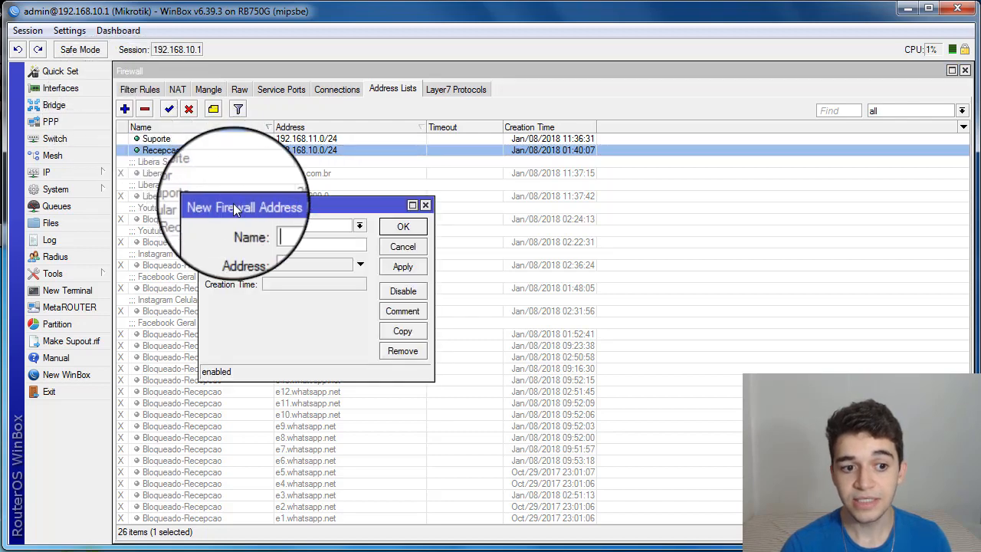
pyautogui.write('Recepcao')
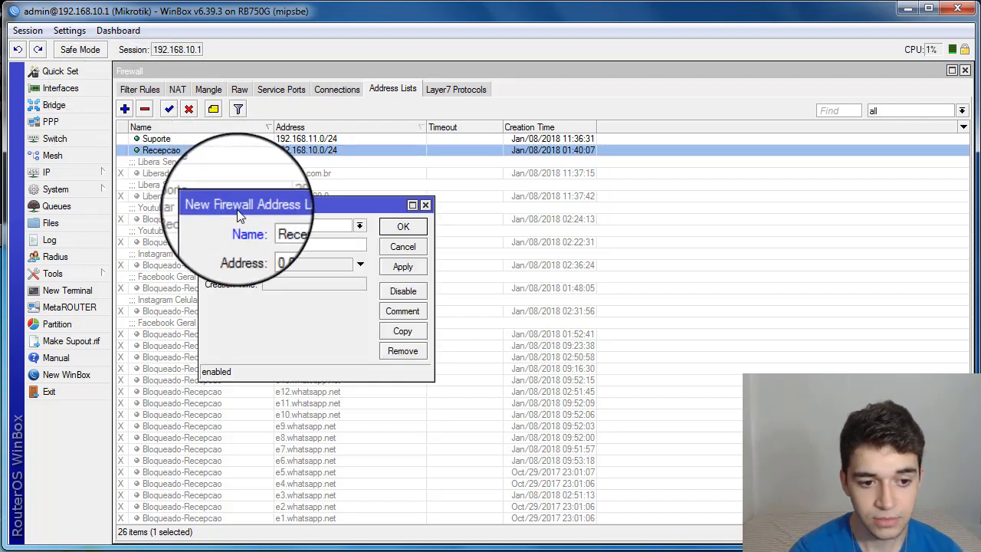
pyautogui.press('Tab')
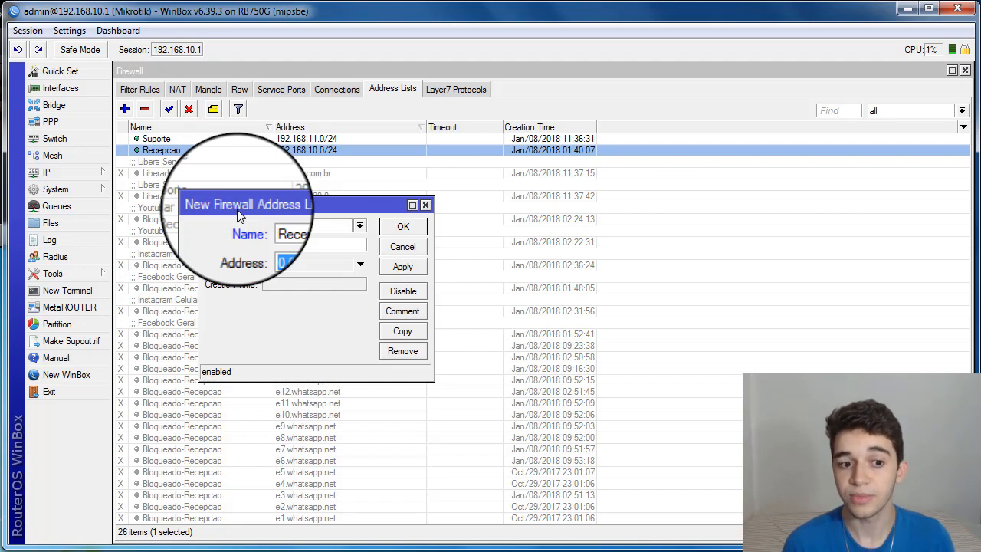
pyautogui.write('19')
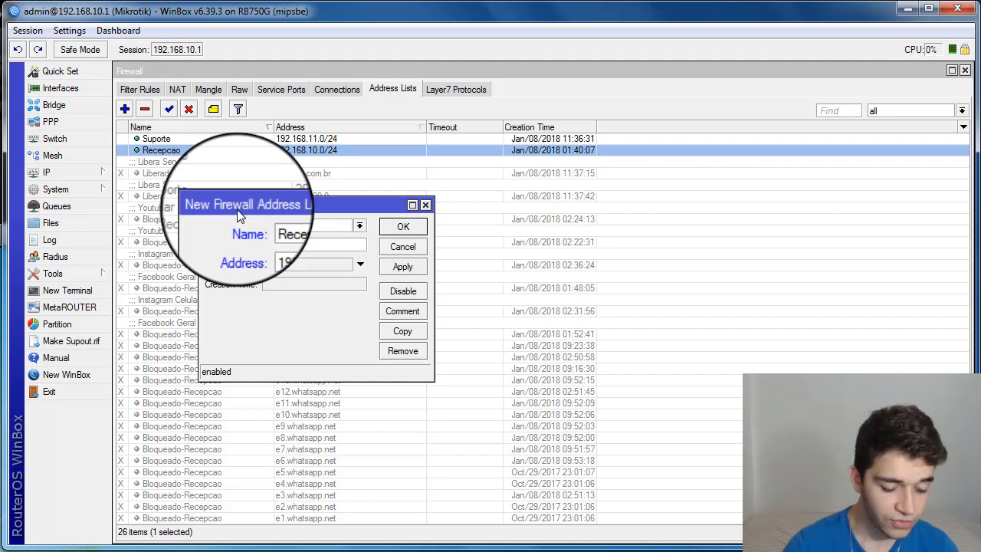
pyautogui.write('2.168.10.20')
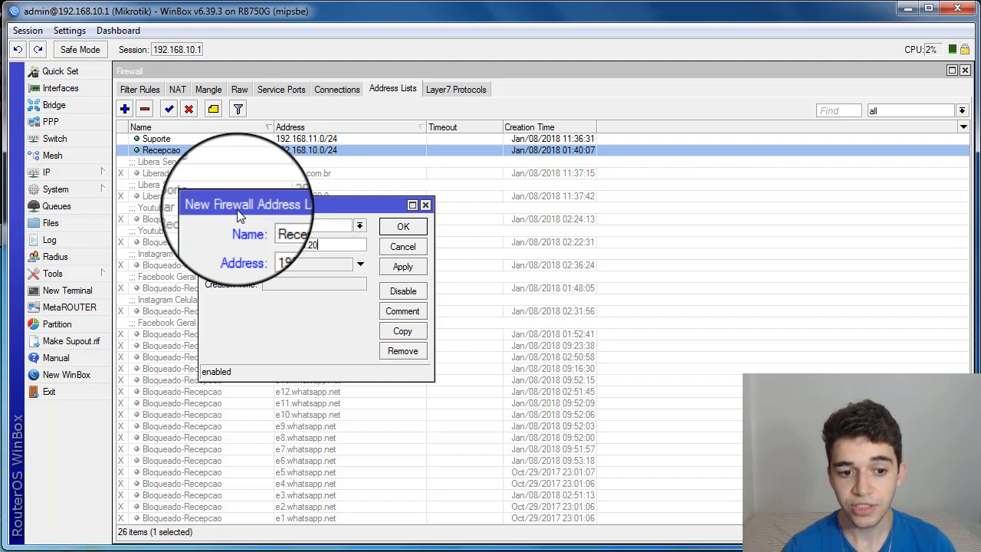
pyautogui.write('-192.168.10.40')
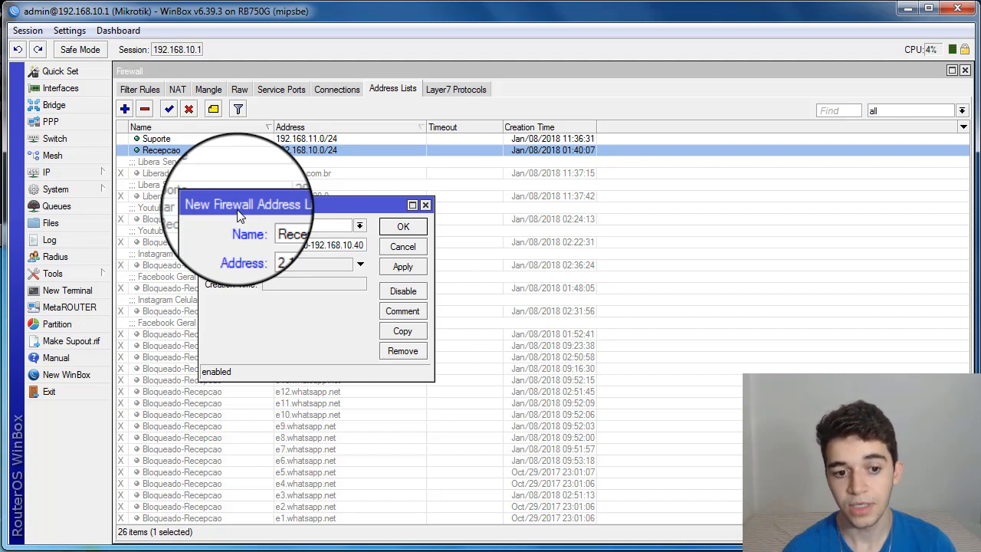
# - Reduce the new Recepcao entry's address to the single IP 192.168.10.20 and save the entry
pyautogui.moveTo(308, 245); pyautogui.dragTo(387, 240)
pyautogui.doubleClick(309, 244)
pyautogui.press('BackSpace')
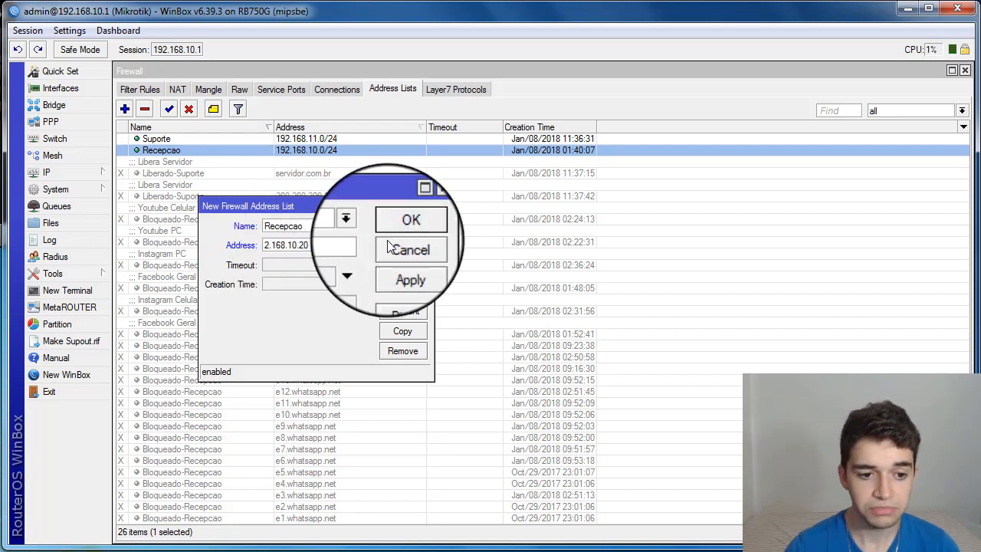
pyautogui.doubleClick(306, 245)
pyautogui.click(400, 226)
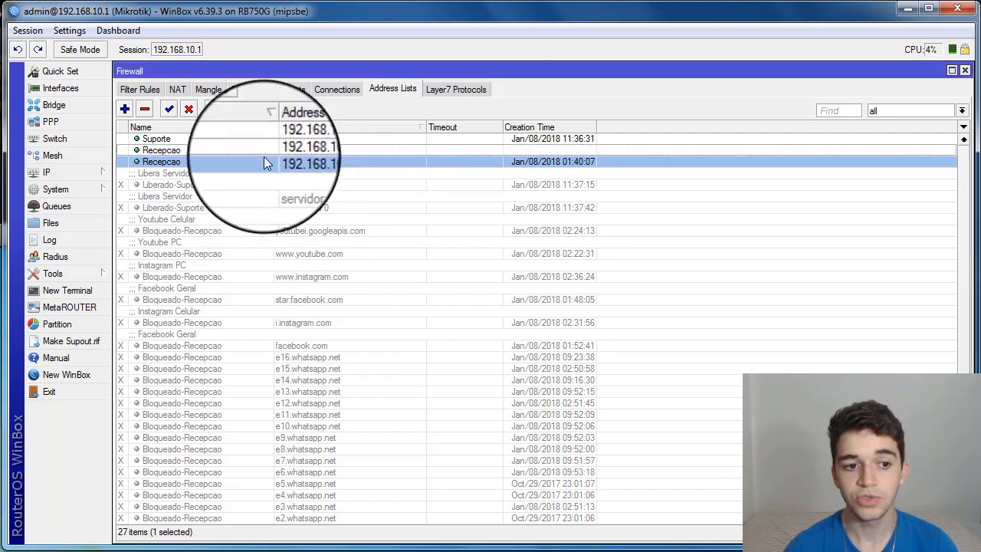
# - Duplicate the Recepcao entry for 192.168.10.20 as a new entry with the address 192.168.10.30, and close the original entry
pyautogui.doubleClick(227, 149)
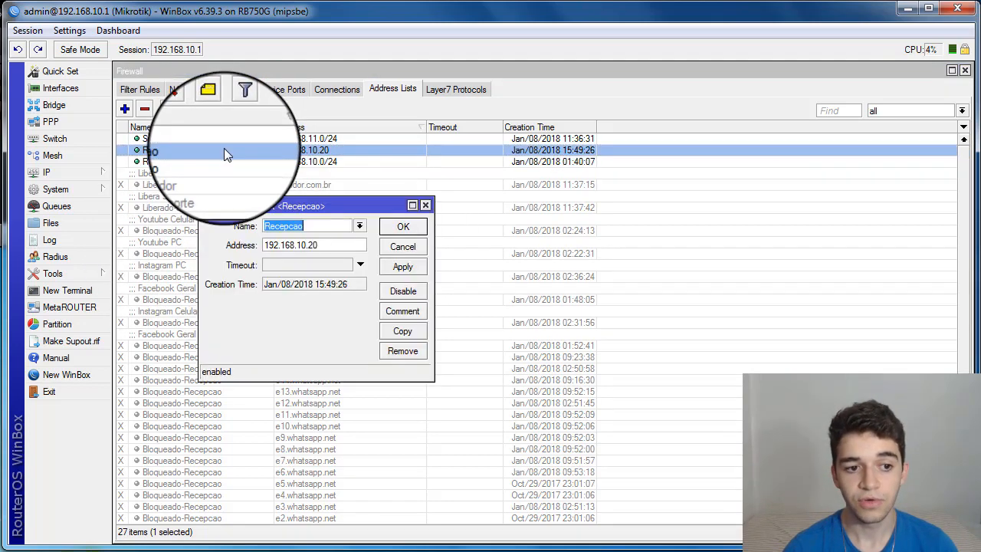
pyautogui.click(400, 332)
pyautogui.moveTo(334, 262); pyautogui.dragTo(325, 273)
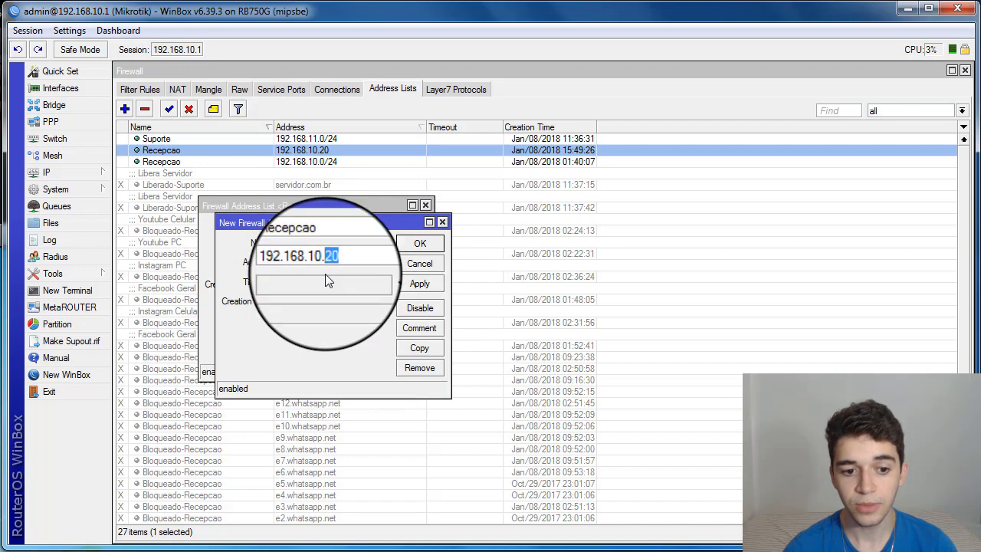
pyautogui.write('30')
pyautogui.press('Return')
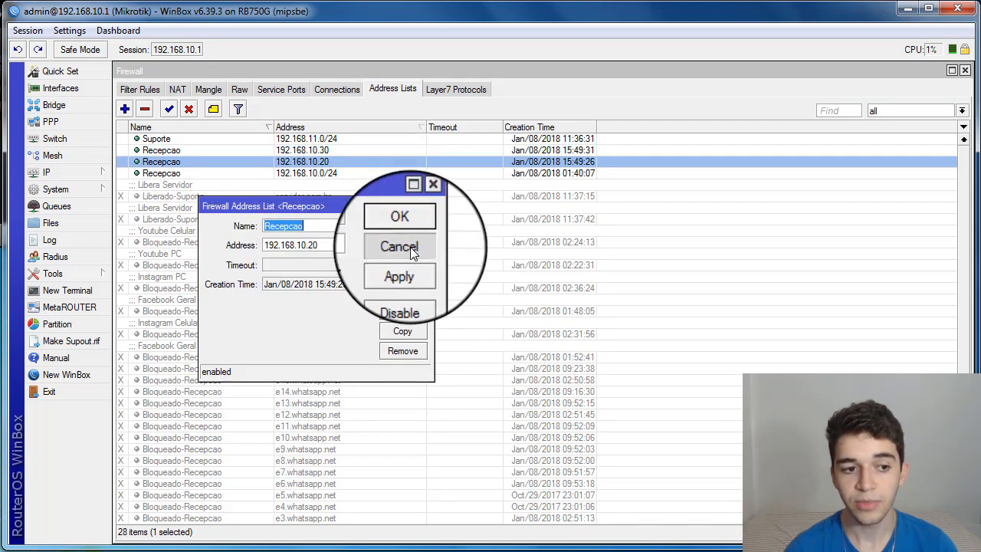
pyautogui.click(399, 247)
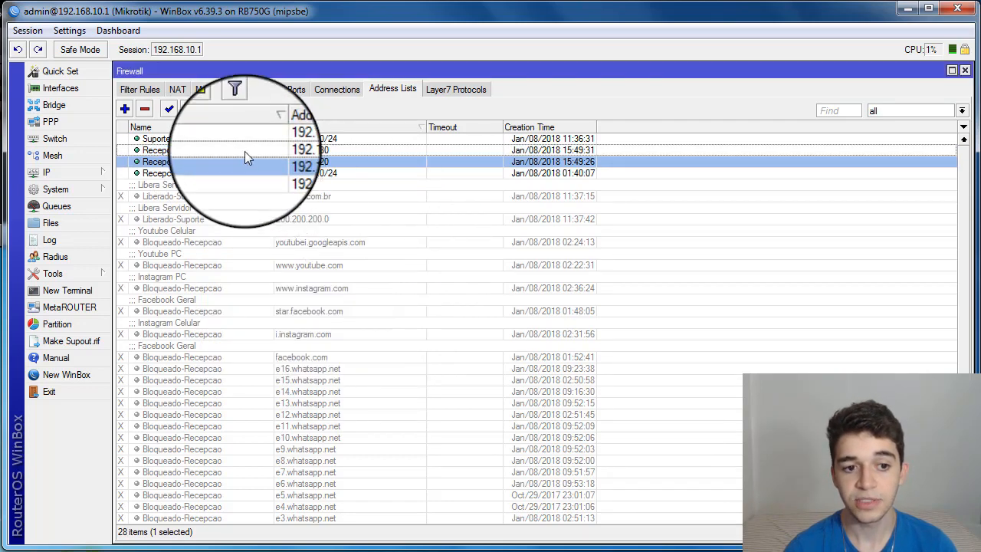
# - Remove the two single-IP Recepcao entries, 192.168.10.30 and 192.168.10.20, from the firewall address lists
pyautogui.click(323, 151)
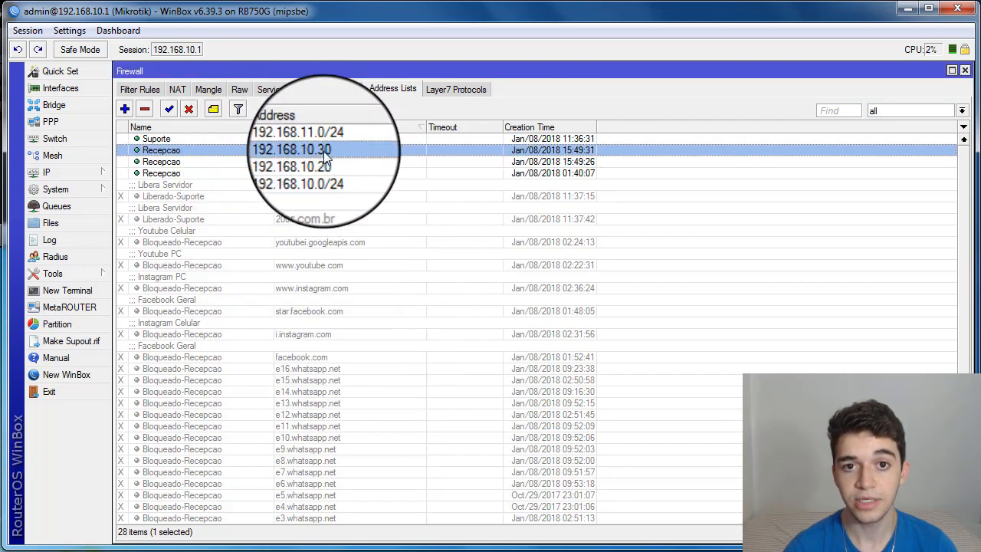
pyautogui.keyDown('ctrl'); pyautogui.click(206, 162); pyautogui.keyUp('ctrl')
pyautogui.click(145, 108)
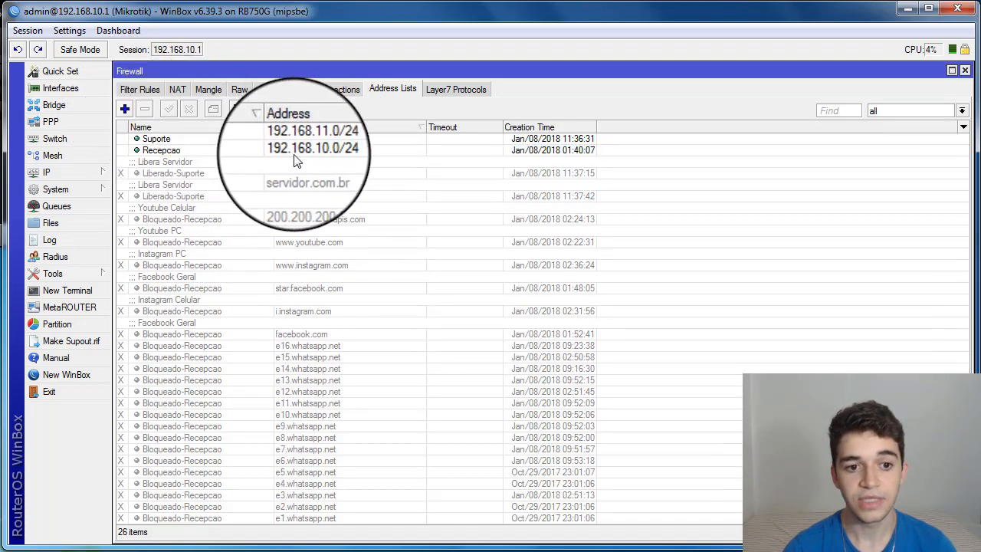
# - Examine the Suporte and Recepcao network entries and the Liberado-Suporte entries in the firewall address lists
pyautogui.click(234, 139)
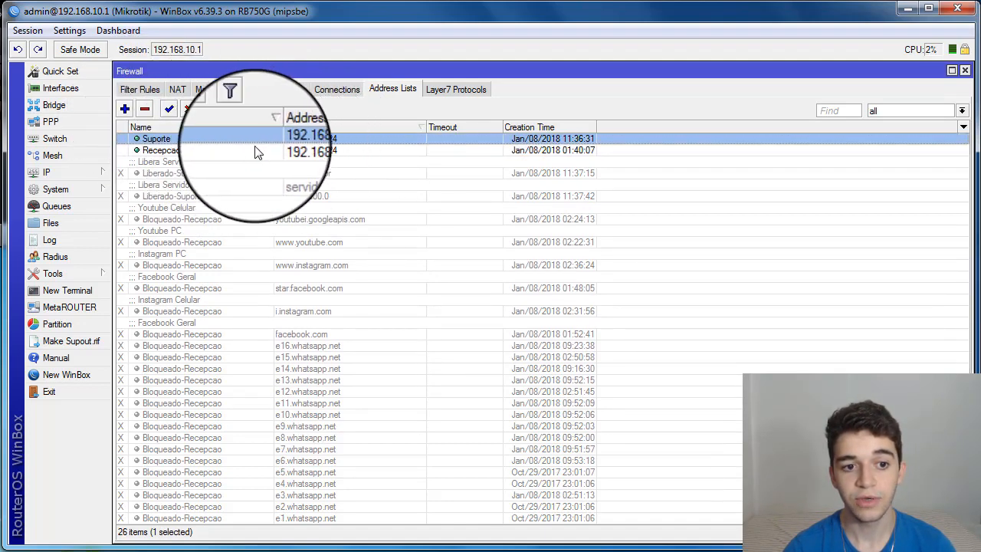
pyautogui.click(253, 152)
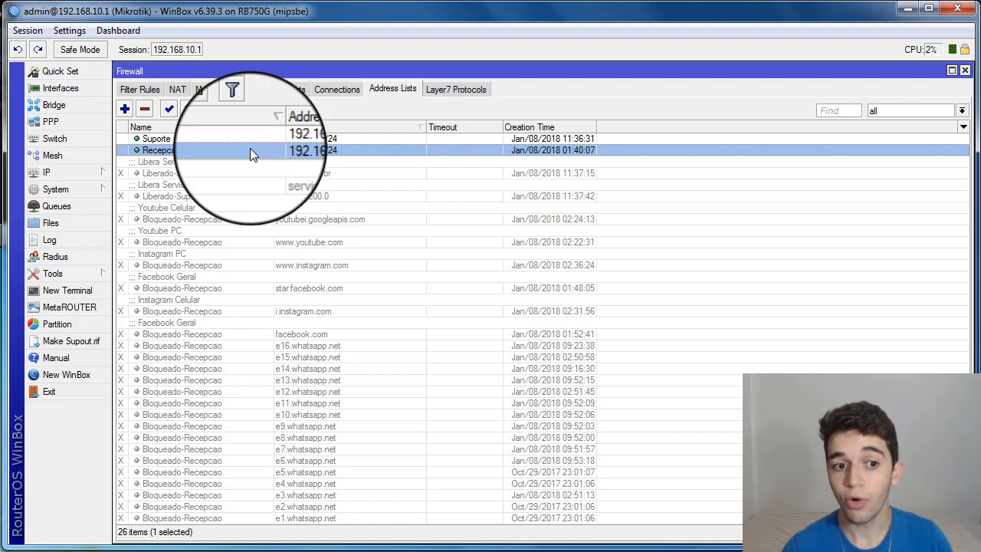
pyautogui.click(250, 139)
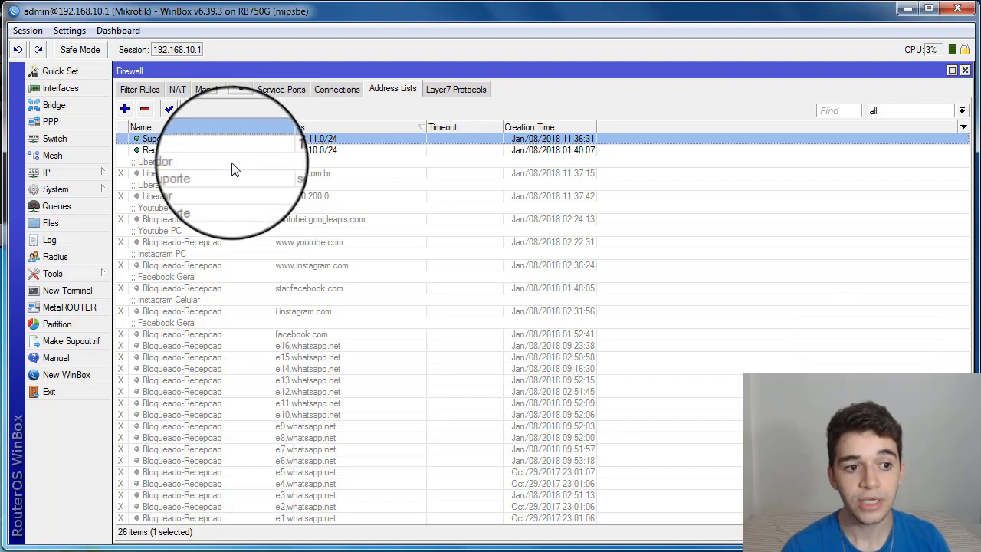
pyautogui.click(234, 168)
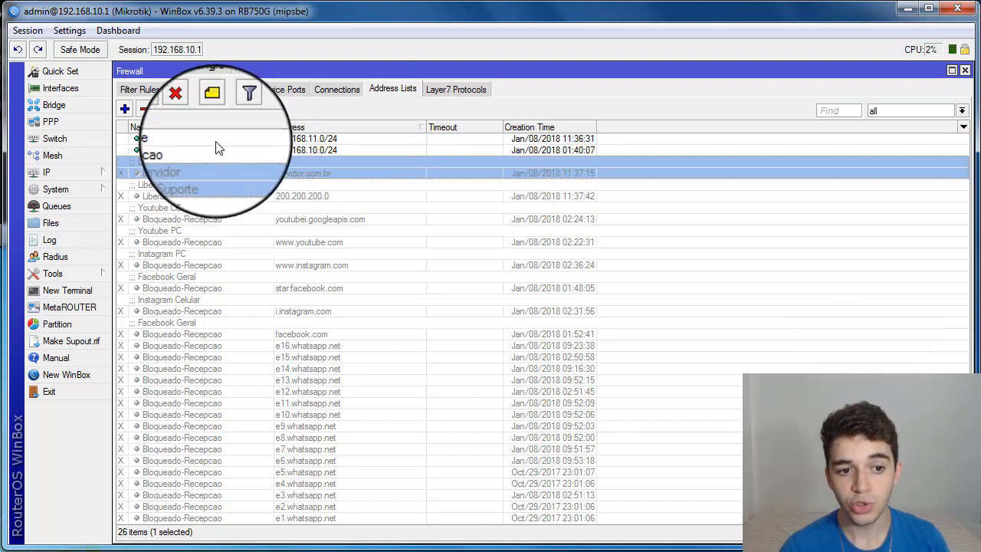
pyautogui.click(211, 139)
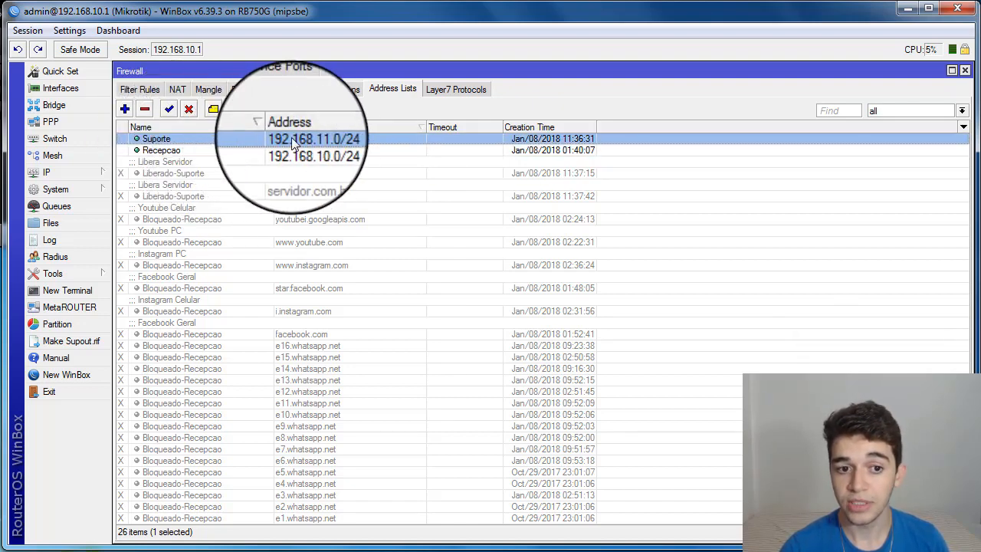
pyautogui.click(203, 163)
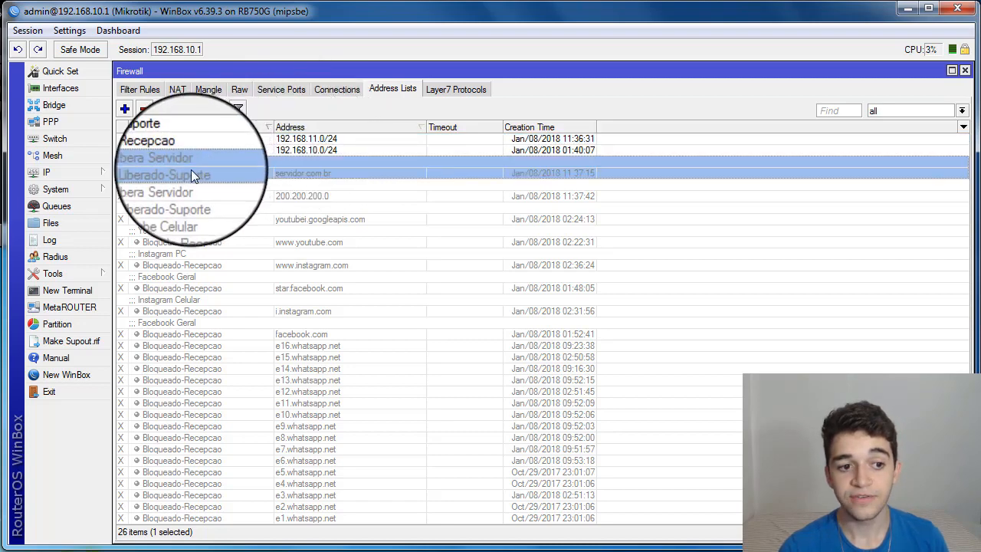
pyautogui.click(185, 193)
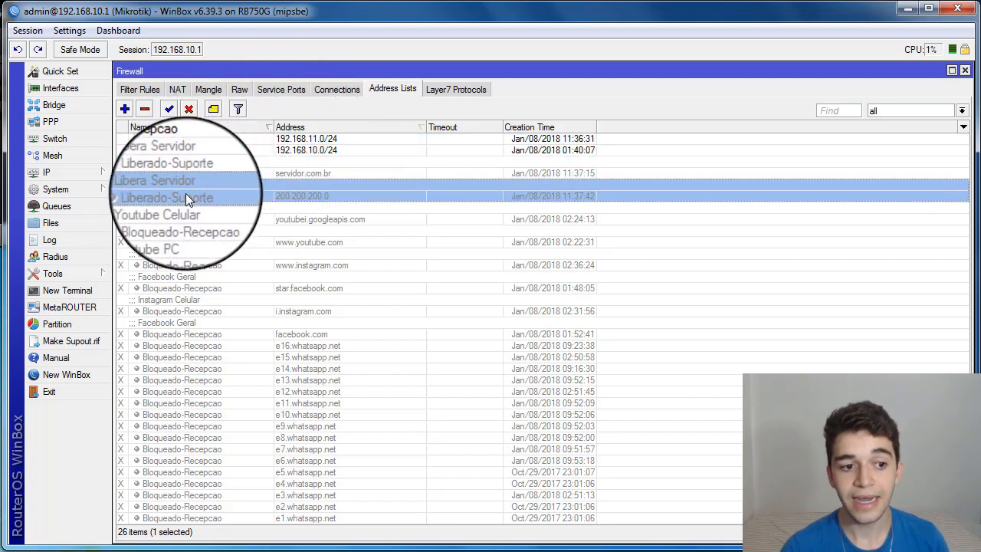
# - Check the address of the Liberado-Suporte entry for 200.200.200.0, save it and enable the entry
pyautogui.doubleClick(171, 198)
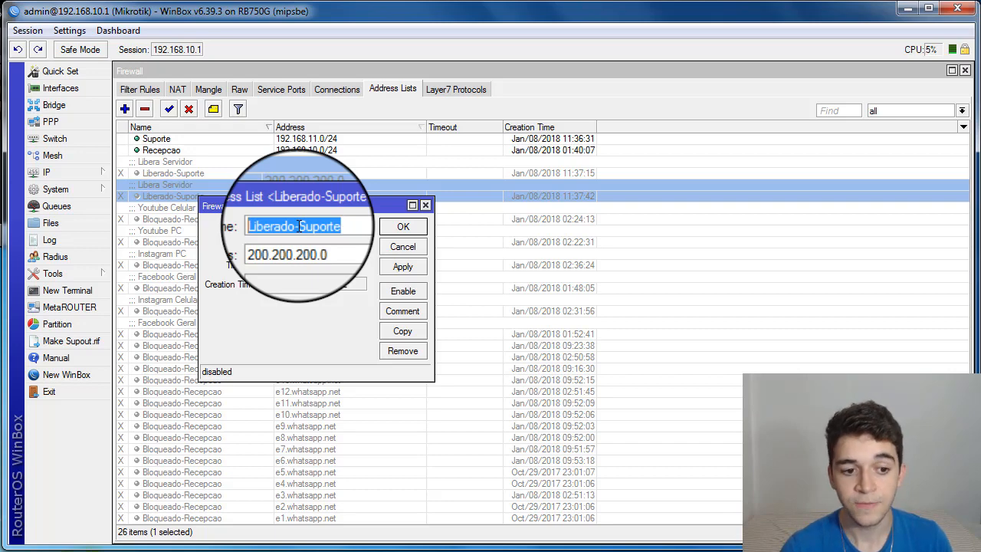
pyautogui.moveTo(332, 245); pyautogui.dragTo(224, 246)
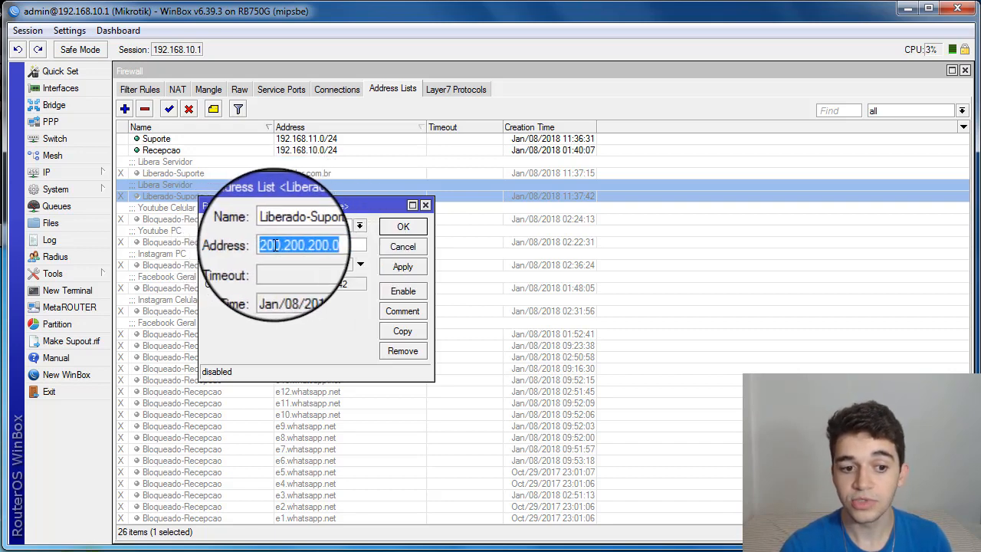
pyautogui.click(329, 246)
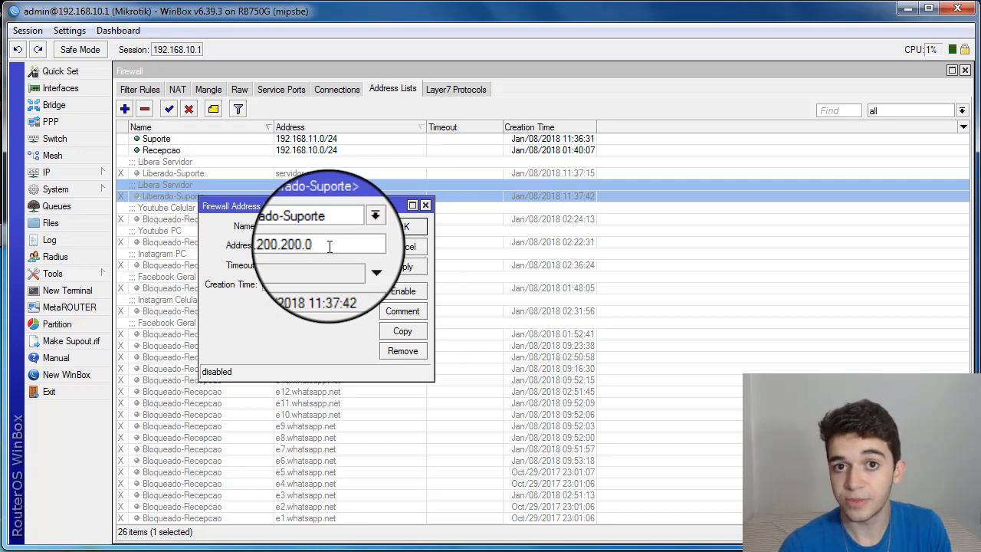
pyautogui.click(402, 226)
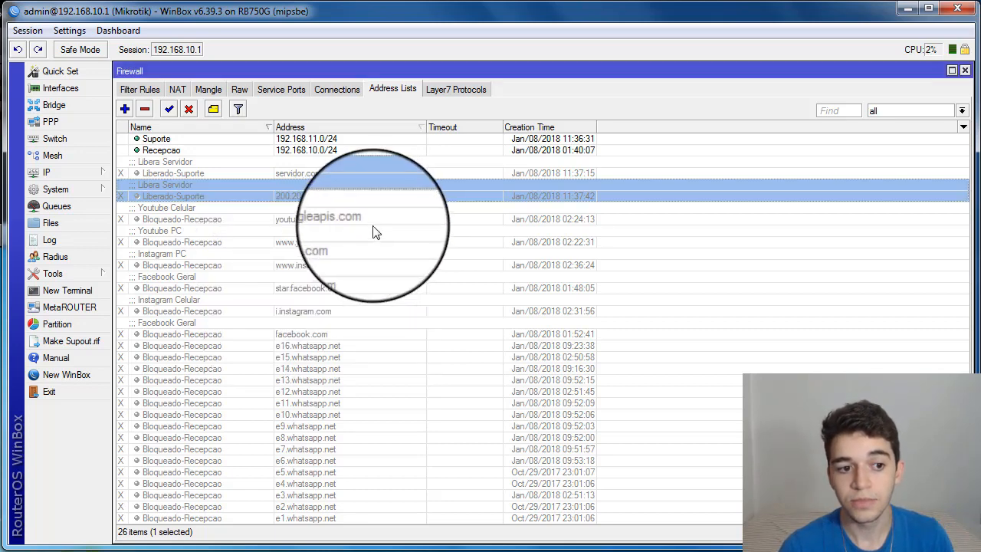
pyautogui.click(170, 111)
# - Check the address of the Liberado-Suporte entry for servidor.com.br, save it and enable the entry
pyautogui.click(253, 173)
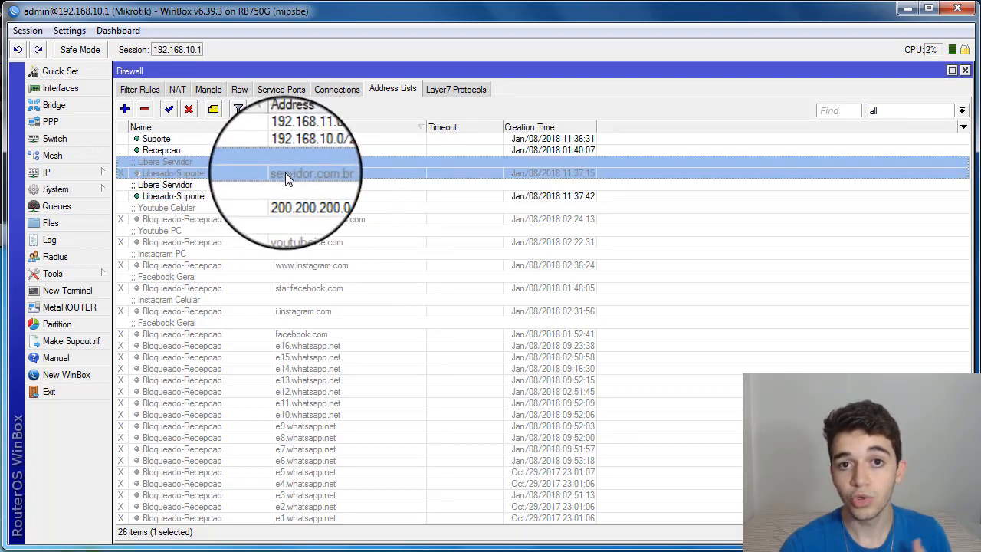
pyautogui.doubleClick(285, 173)
pyautogui.doubleClick(310, 245)
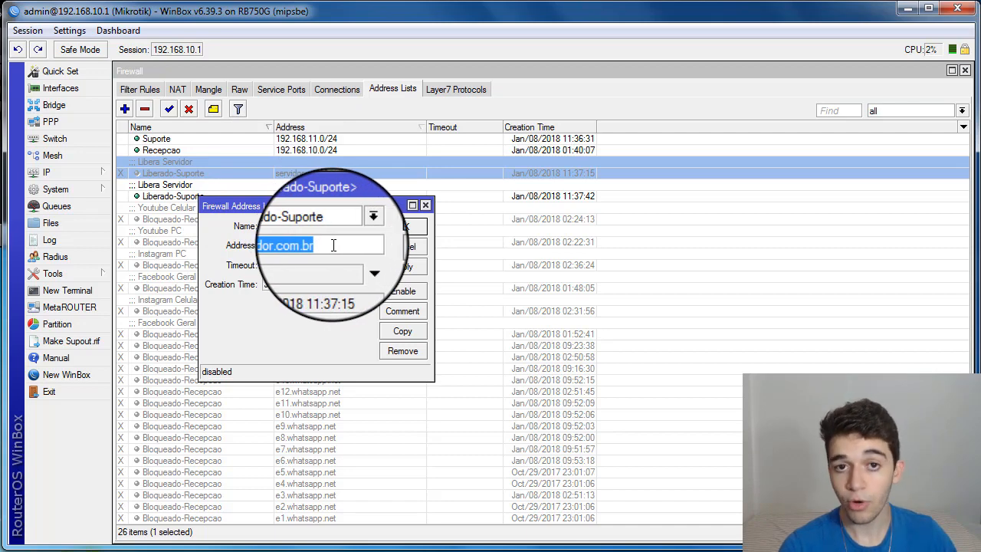
pyautogui.click(402, 226)
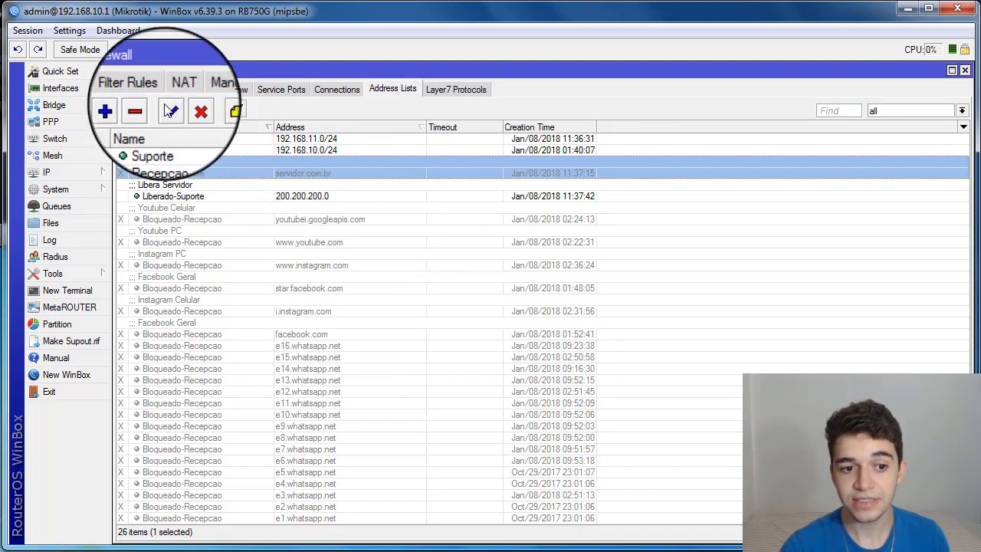
pyautogui.click(170, 110)
# - Examine the enabled Liberado-Suporte entries, including the dynamic one under servidor.com.br, alongside the Suporte network entry
pyautogui.click(297, 220)
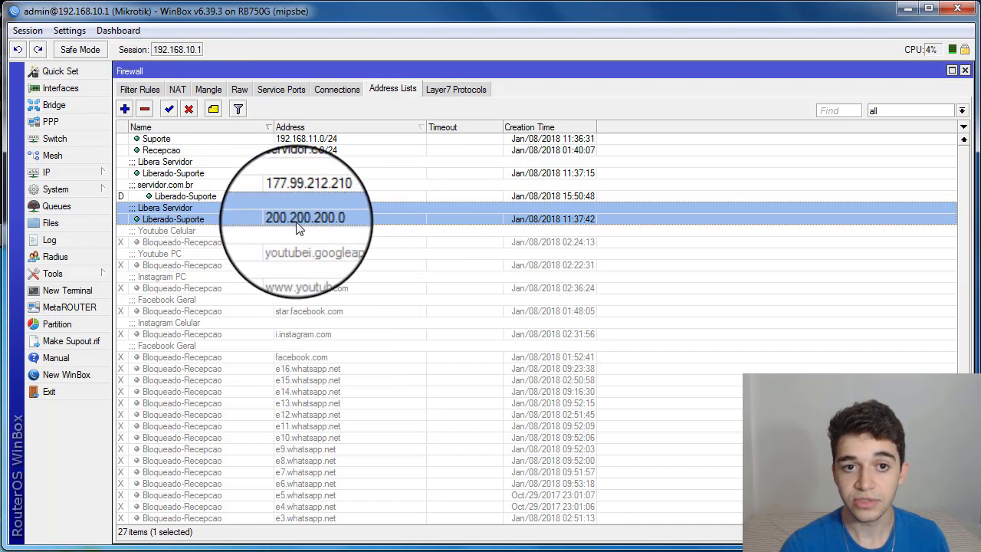
pyautogui.click(283, 173)
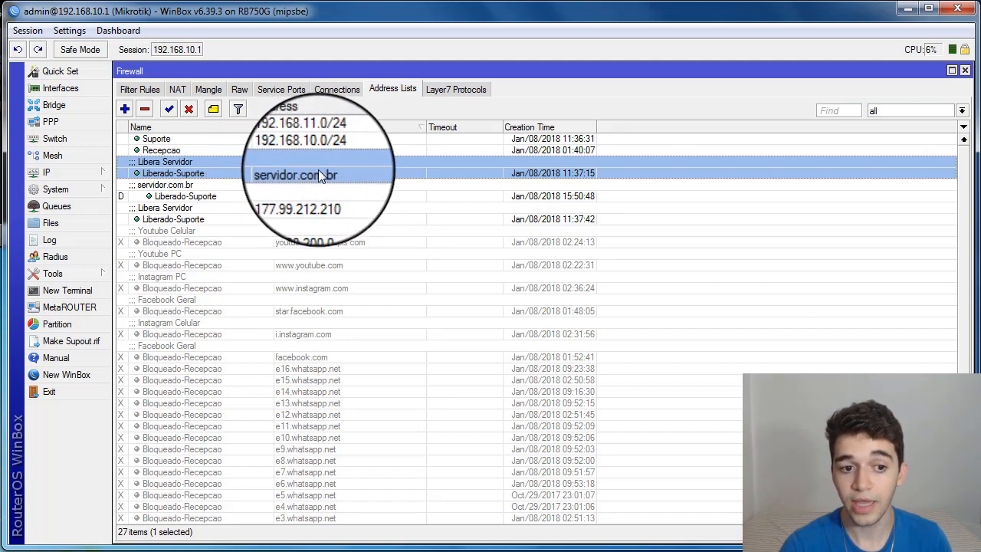
pyautogui.click(255, 193)
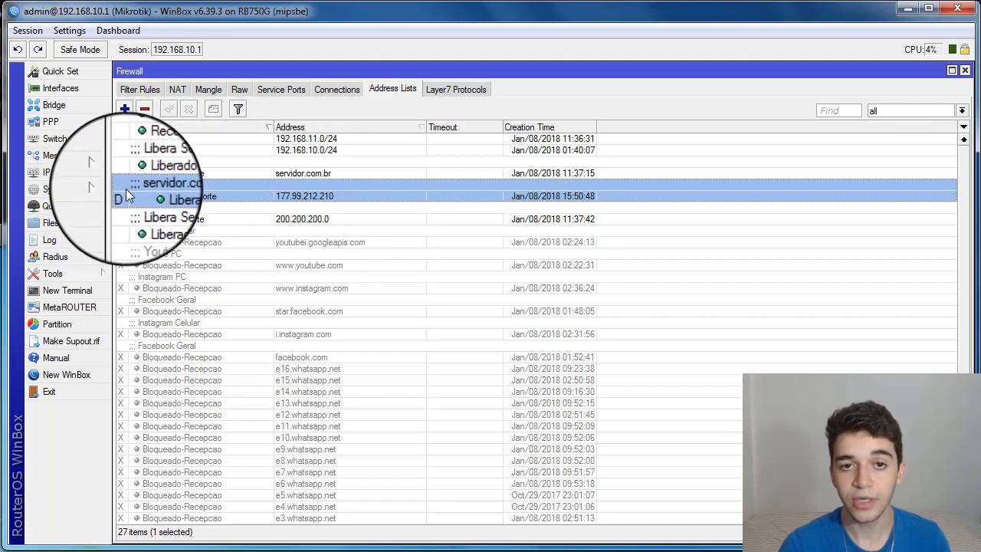
pyautogui.click(167, 174)
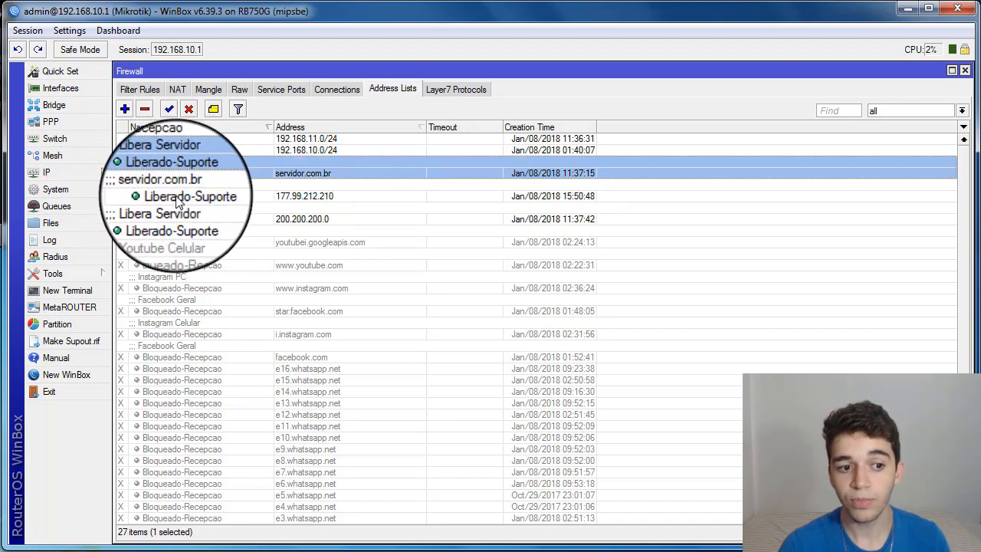
pyautogui.click(177, 212)
pyautogui.click(170, 138)
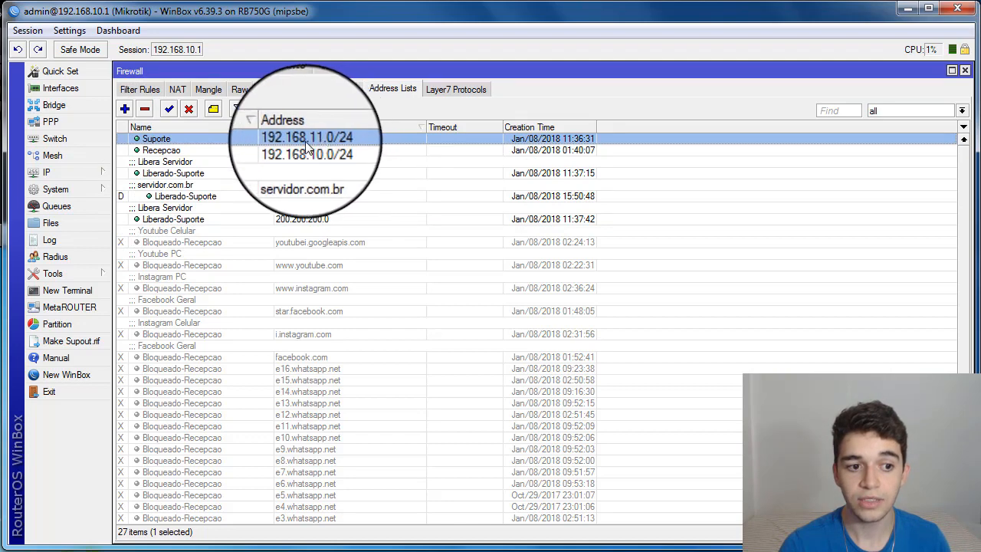
pyautogui.click(191, 176)
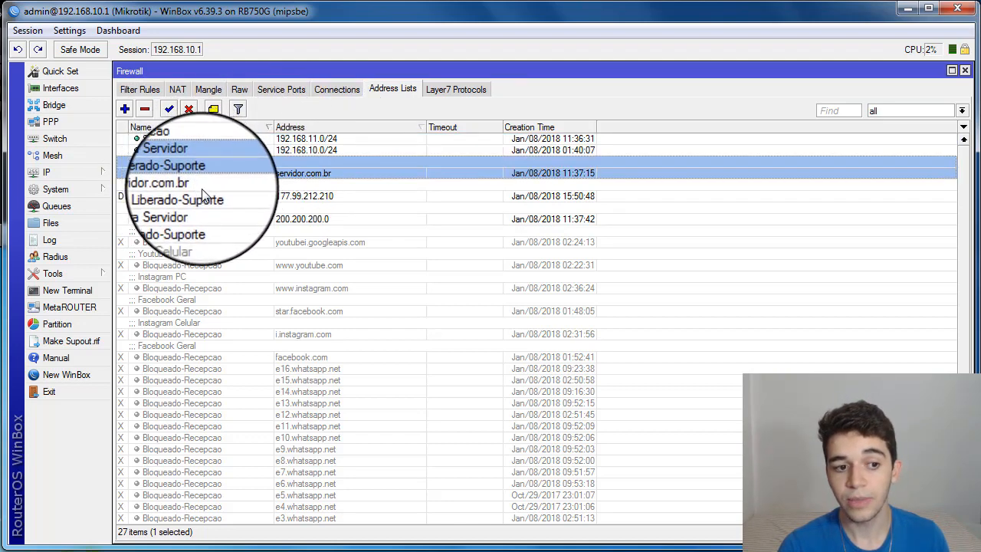
pyautogui.click(203, 194)
pyautogui.click(306, 170)
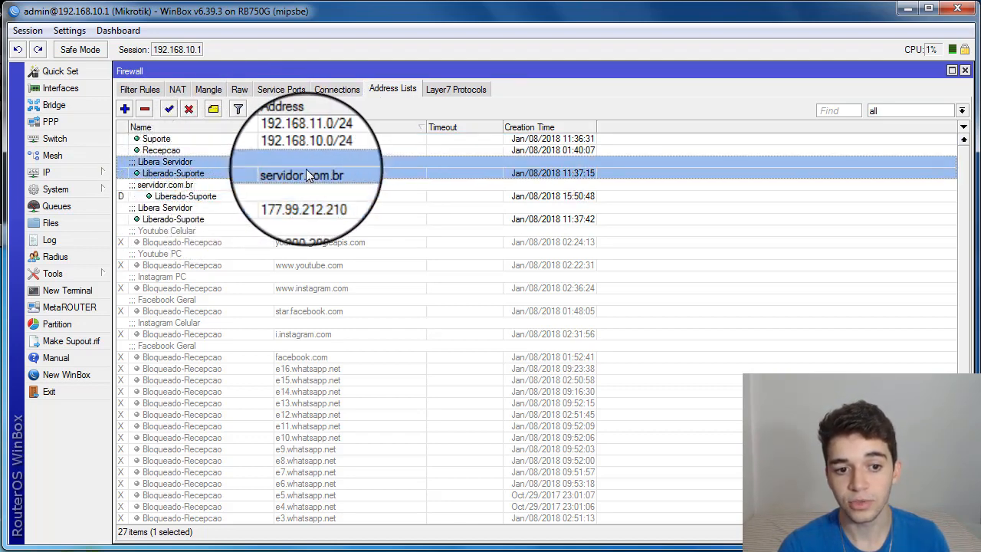
pyautogui.click(282, 212)
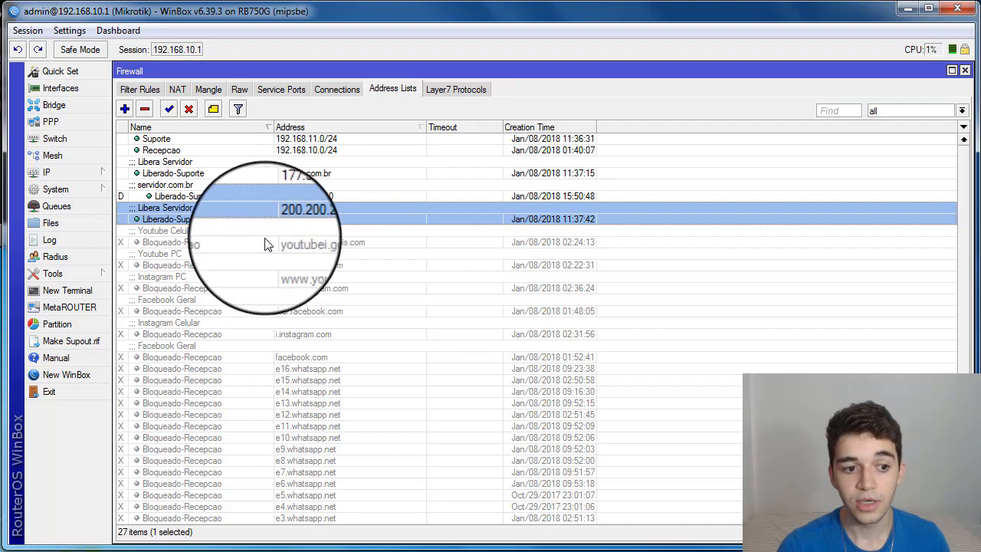
# - Examine the Bloqueado-Recepcao entries for YouTube, Facebook and the whatsapp.net hosts, from e1 to e5
pyautogui.click(265, 241)
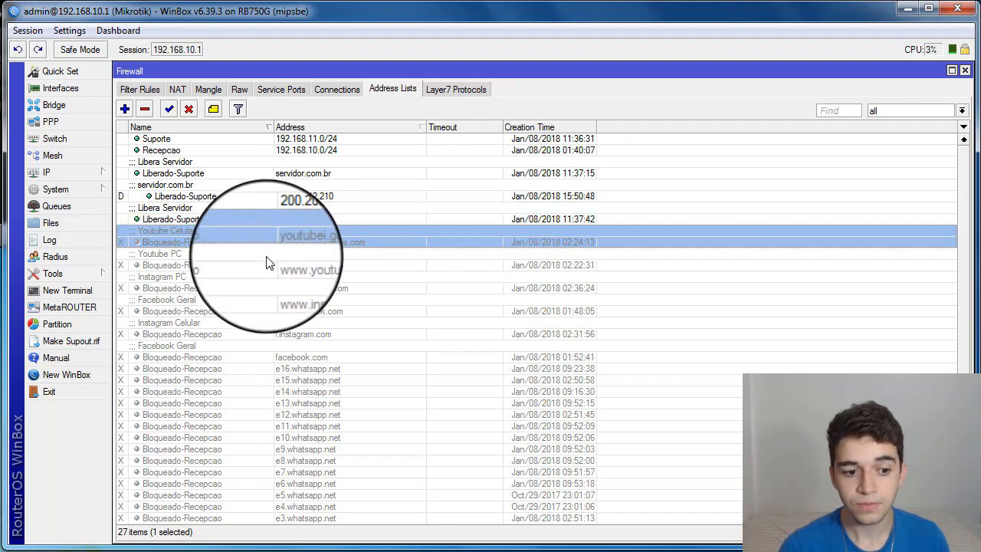
pyautogui.click(245, 348)
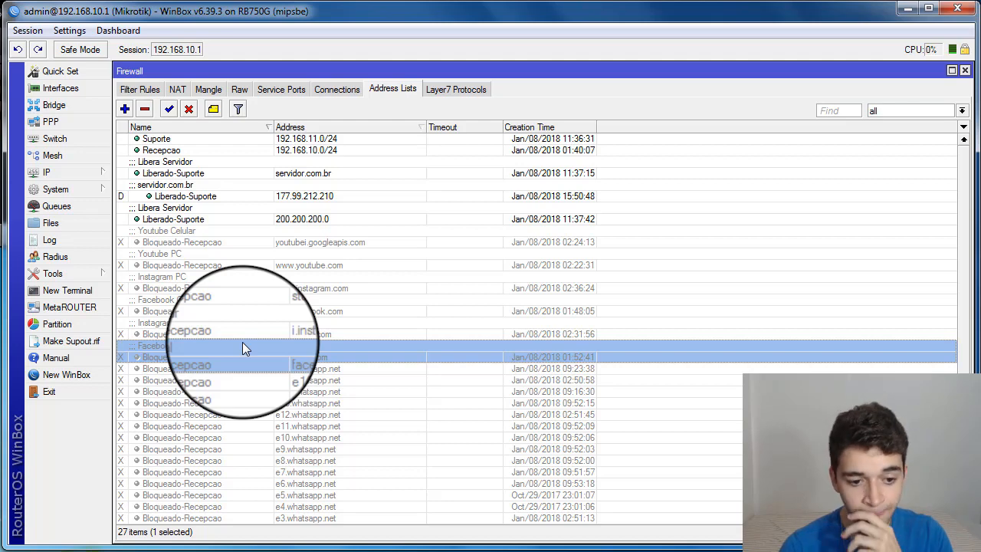
pyautogui.scroll(-1, 249, 368)
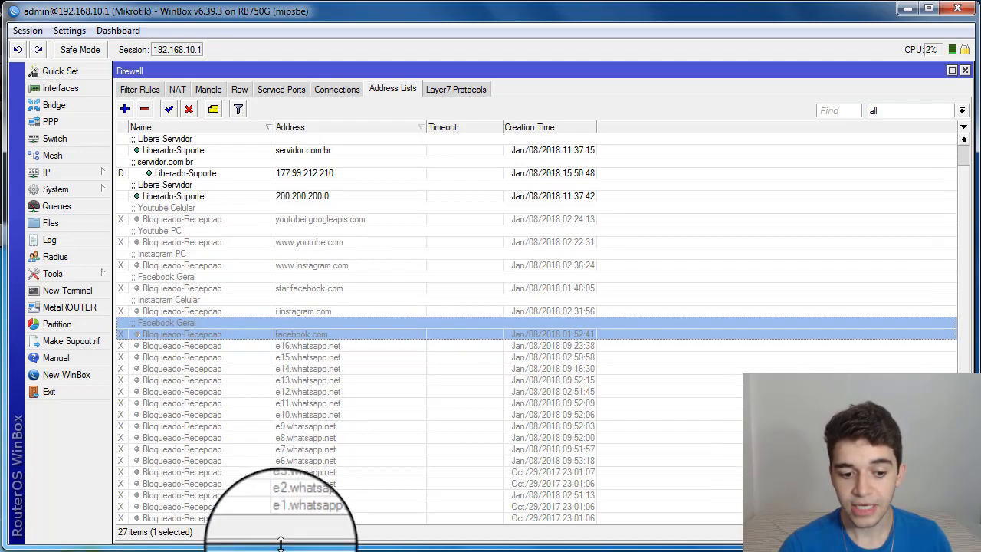
pyautogui.click(291, 522)
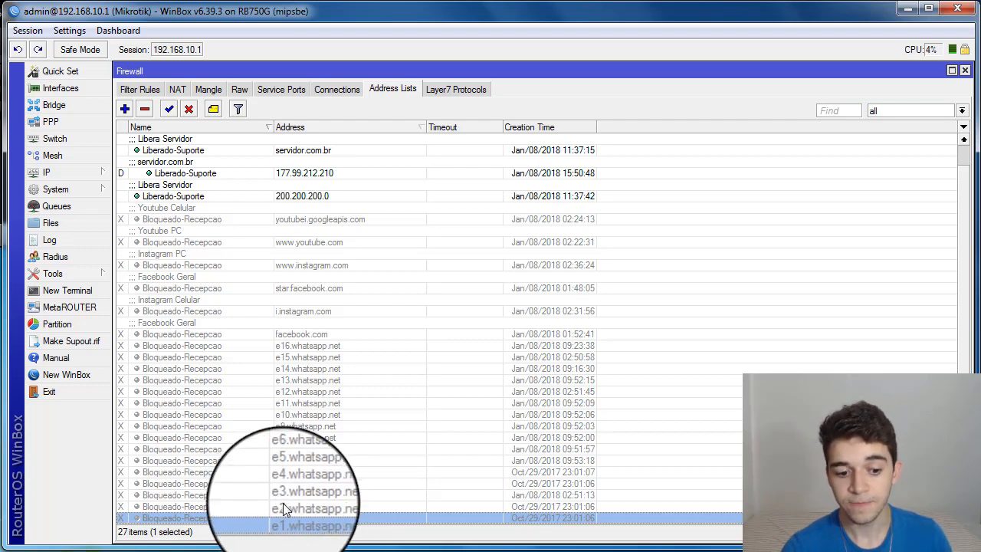
pyautogui.click(284, 506)
pyautogui.click(292, 495)
pyautogui.click(292, 484)
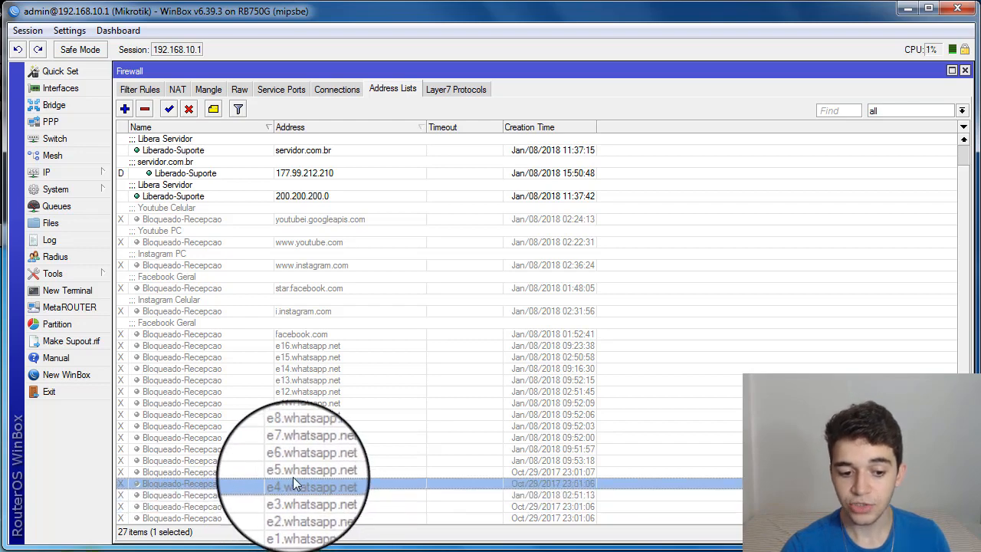
pyautogui.click(293, 472)
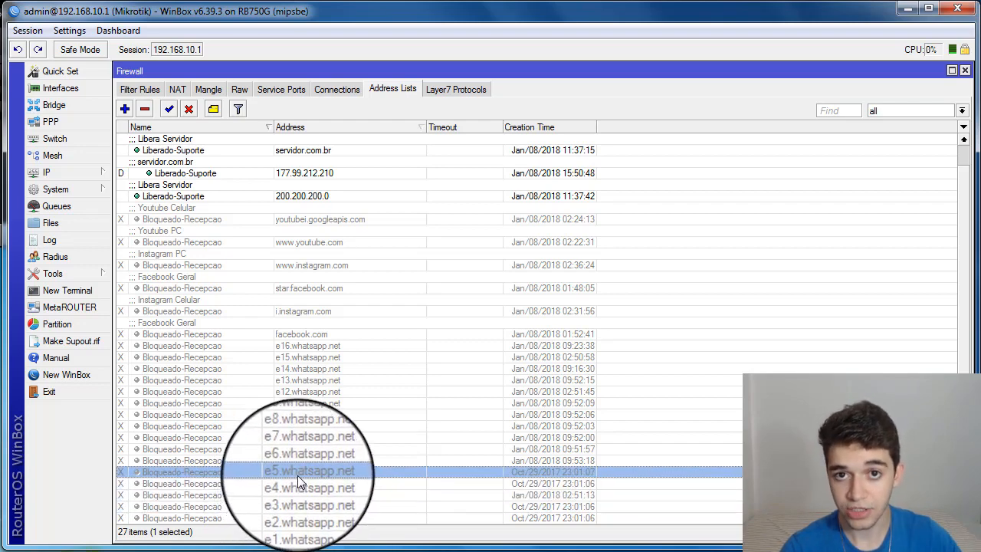
pyautogui.click(289, 518)
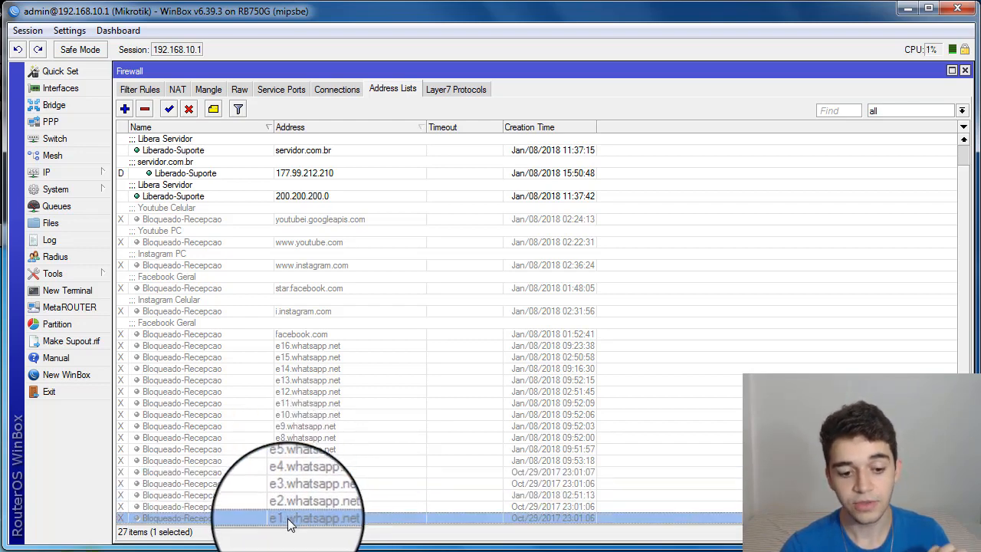
# - Examine the disabled Bloqueado-Recepcao entries, from the whatsapp.net hosts up through the Facebook, YouTube and Instagram addresses
pyautogui.click(283, 506)
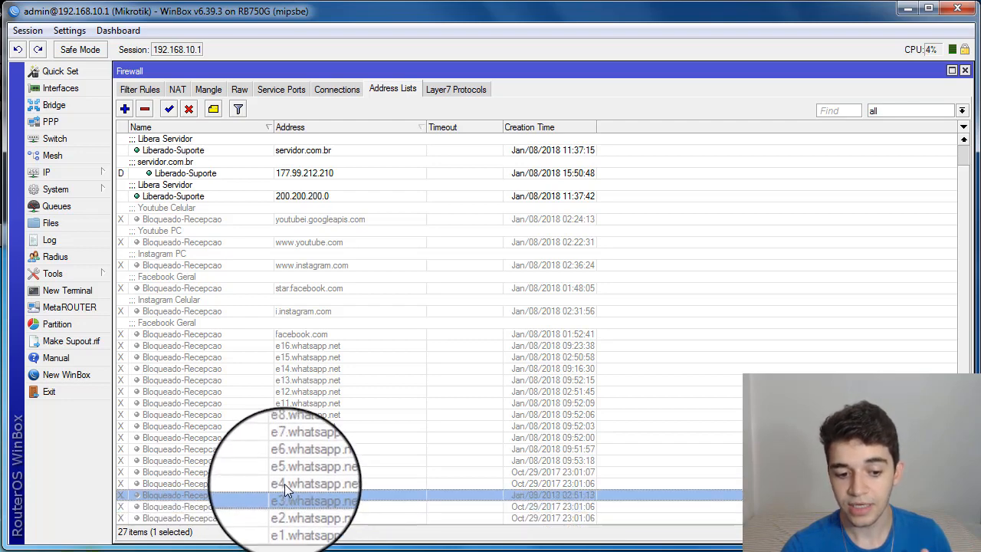
pyautogui.click(285, 484)
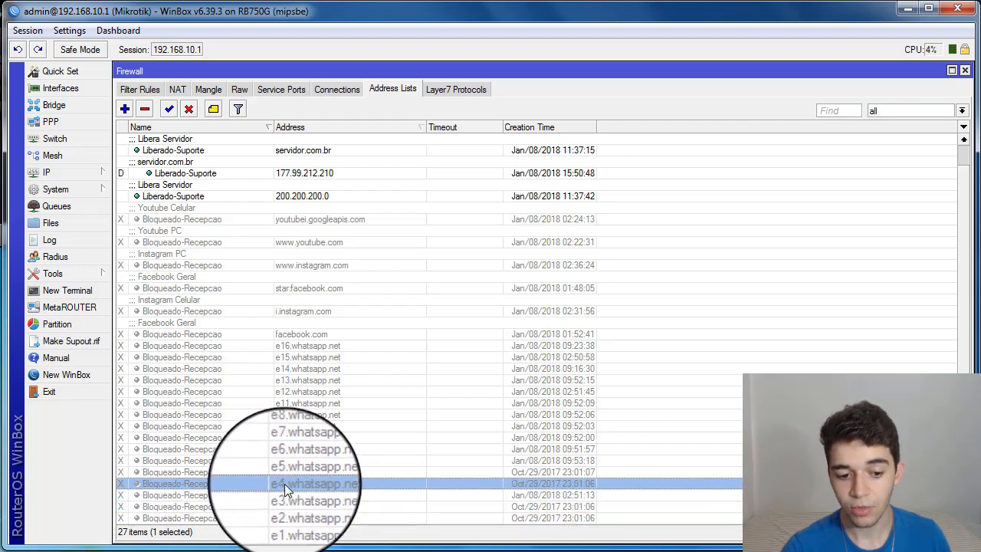
pyautogui.click(287, 347)
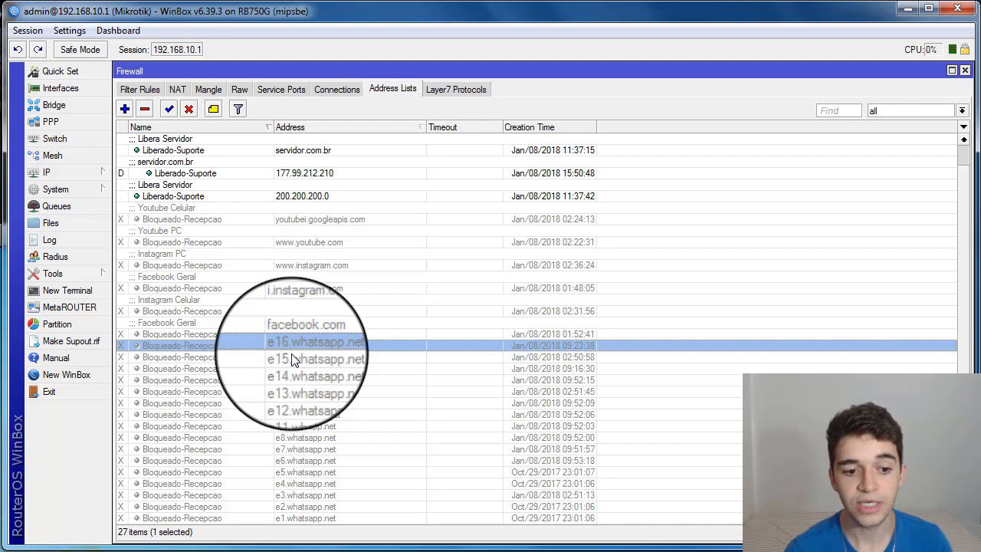
pyautogui.click(296, 334)
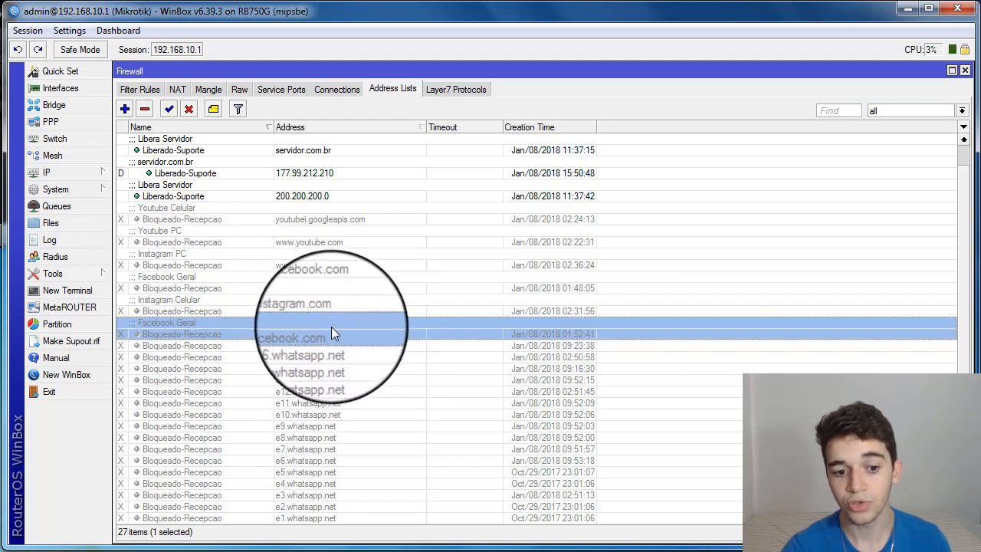
pyautogui.click(281, 287)
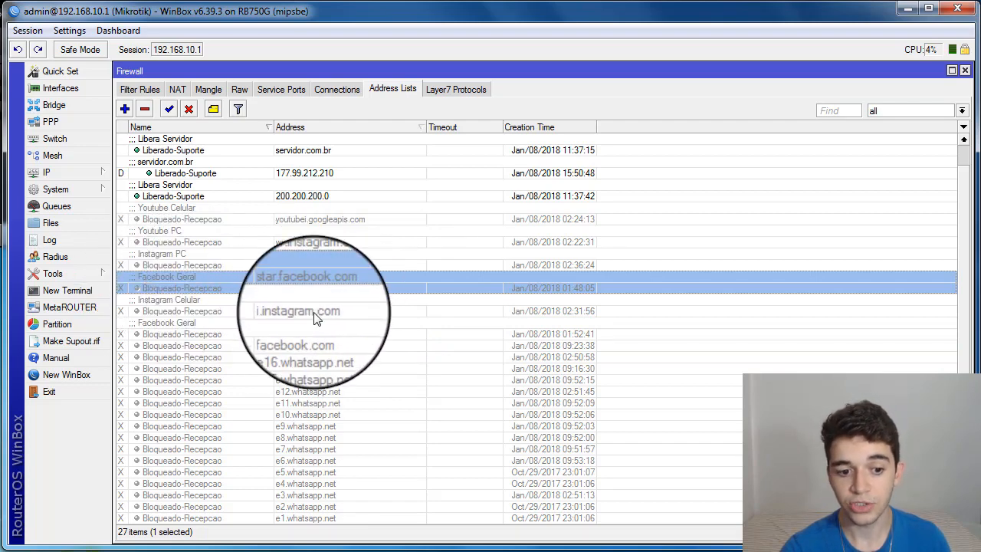
pyautogui.click(305, 333)
pyautogui.click(296, 242)
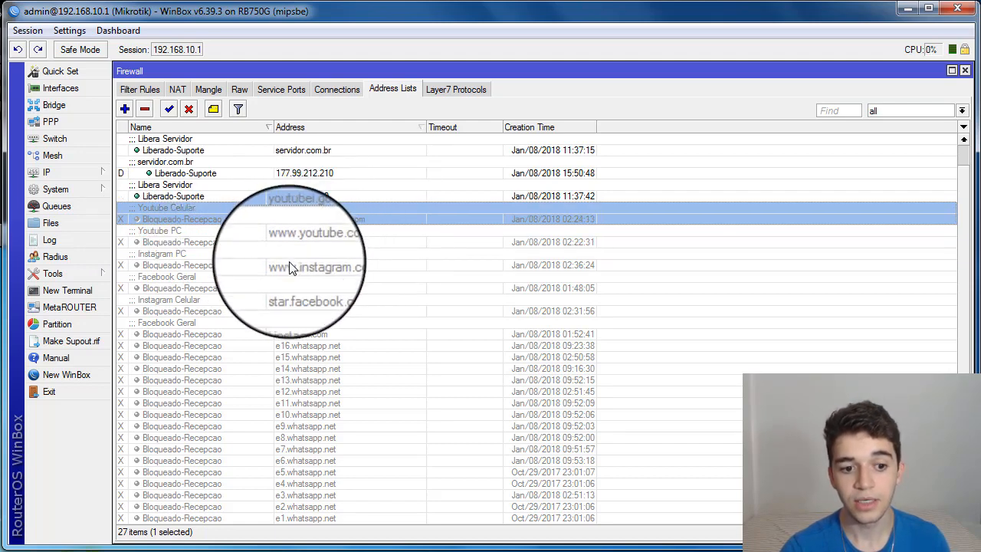
pyautogui.click(287, 264)
pyautogui.click(279, 311)
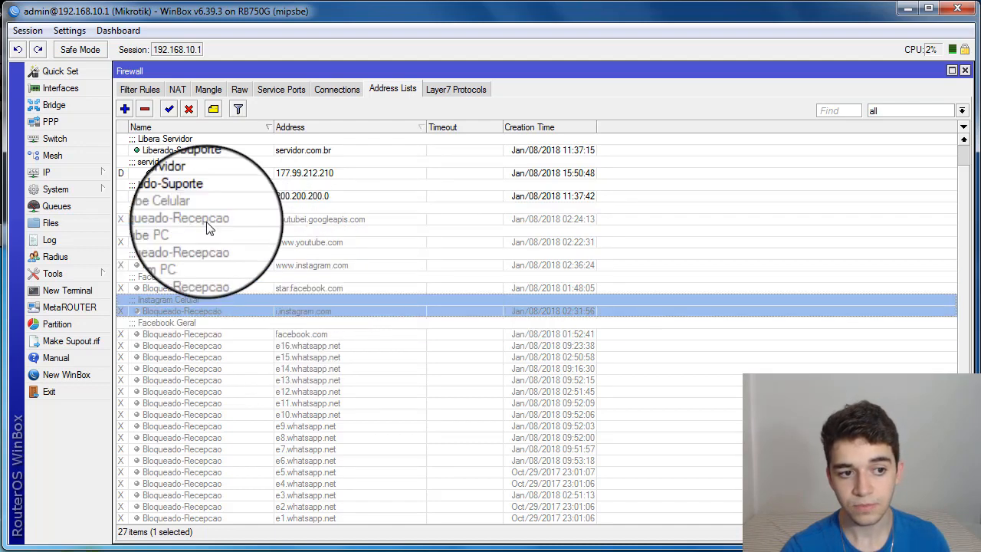
pyautogui.click(124, 108)
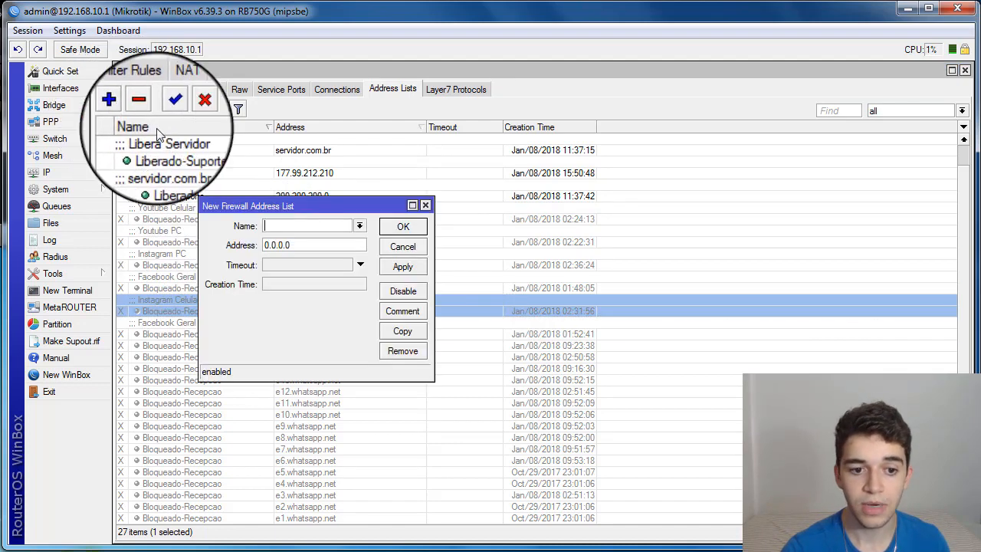
pyautogui.click(367, 226)
pyautogui.click(345, 237)
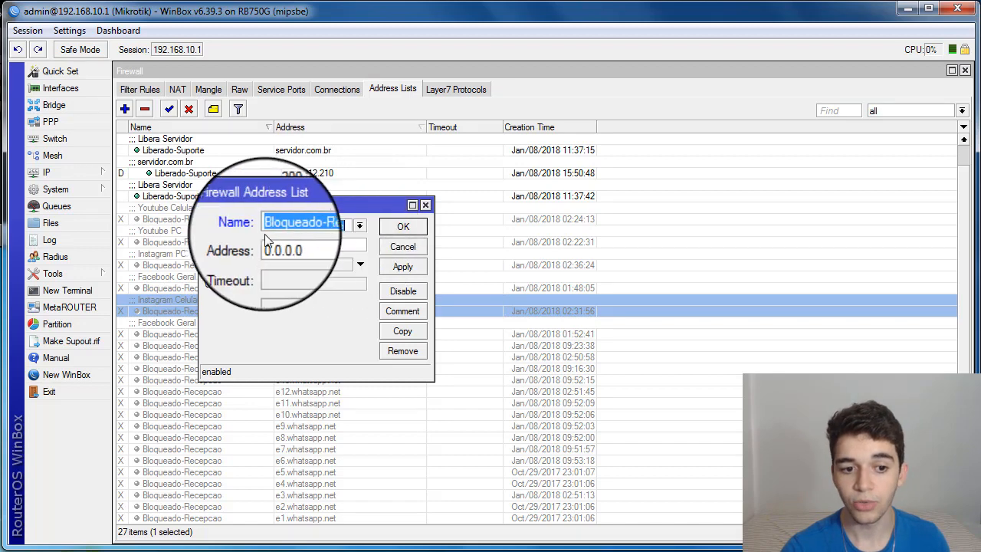
pyautogui.click(264, 245)
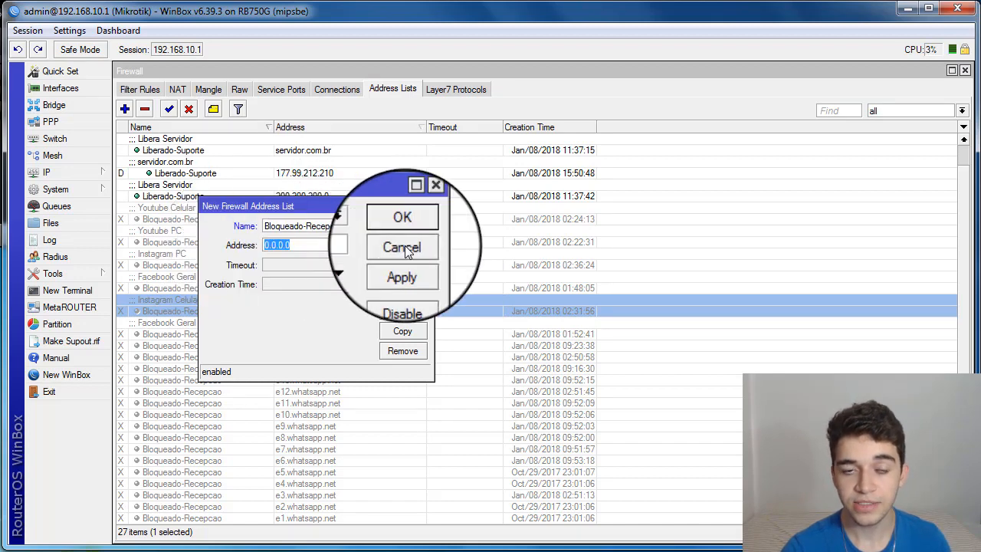
pyautogui.click(392, 248)
# - Open the router's DNS cache from the DNS settings and flush it
pyautogui.click(301, 257)
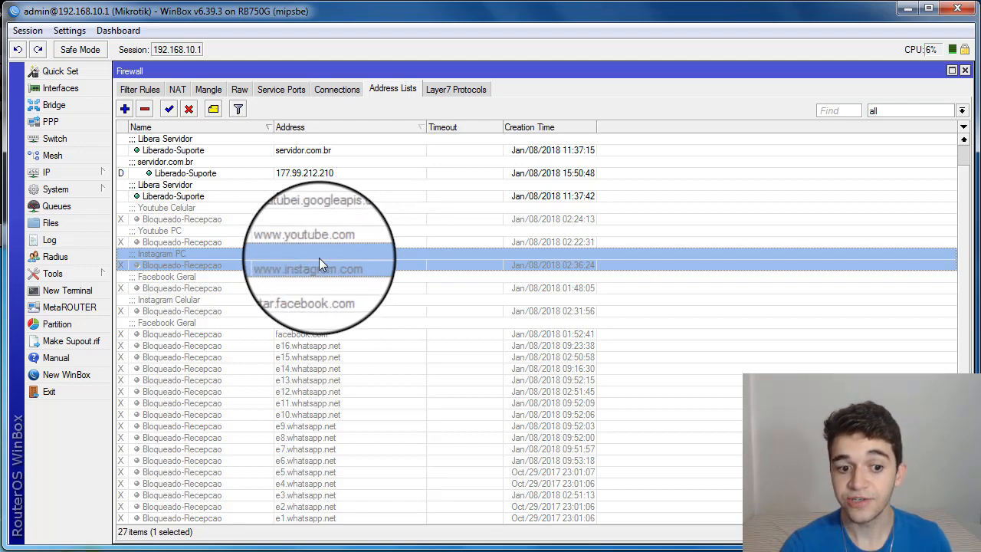
pyautogui.click(291, 347)
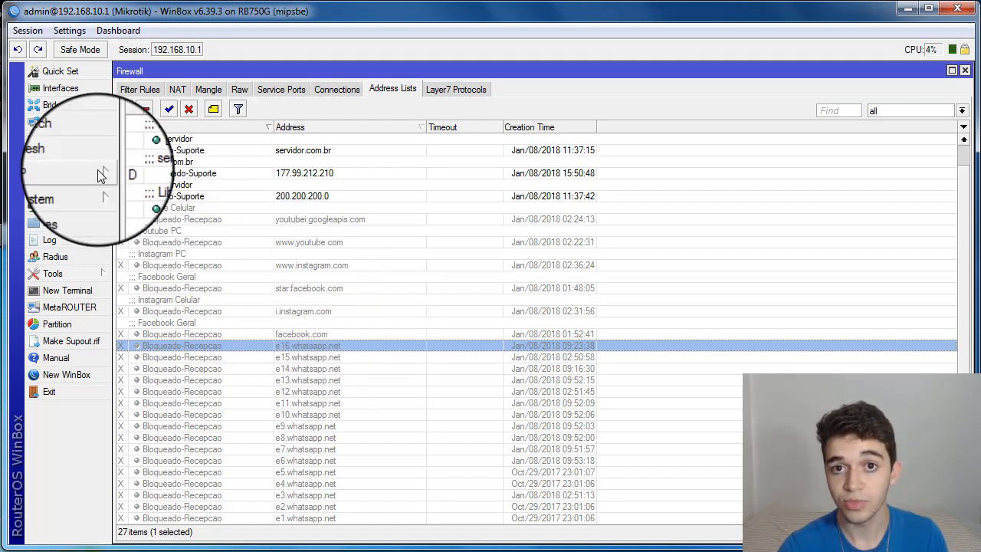
pyautogui.click(49, 172)
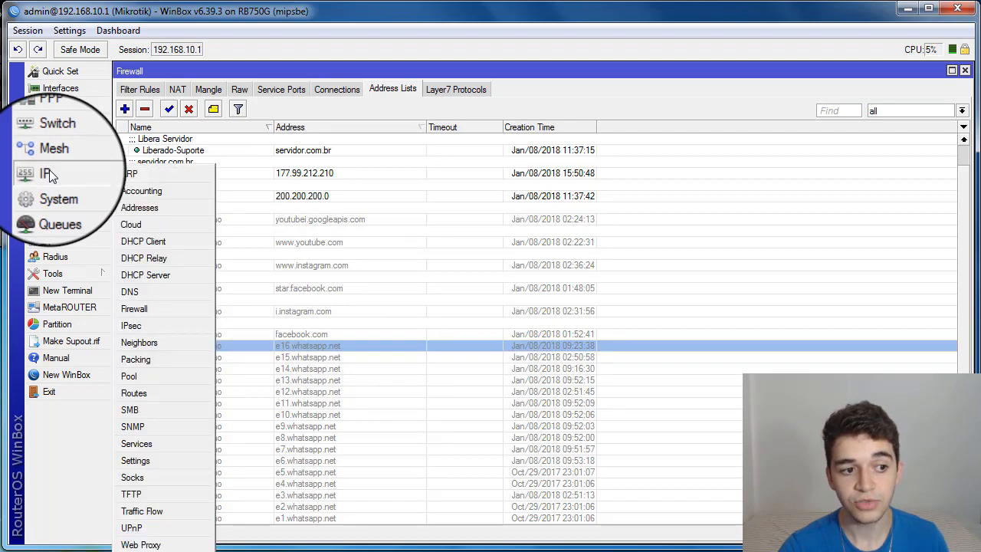
pyautogui.click(130, 292)
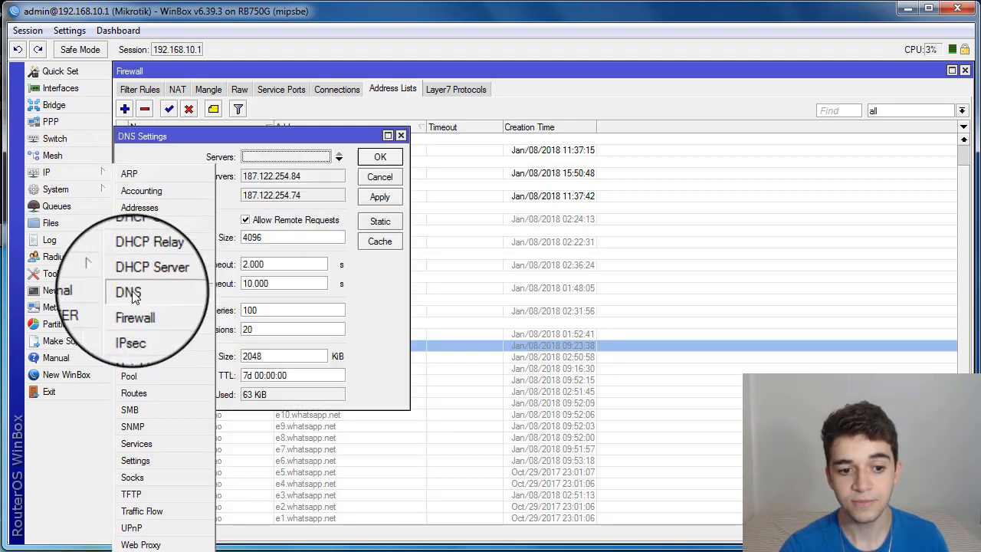
pyautogui.click(375, 242)
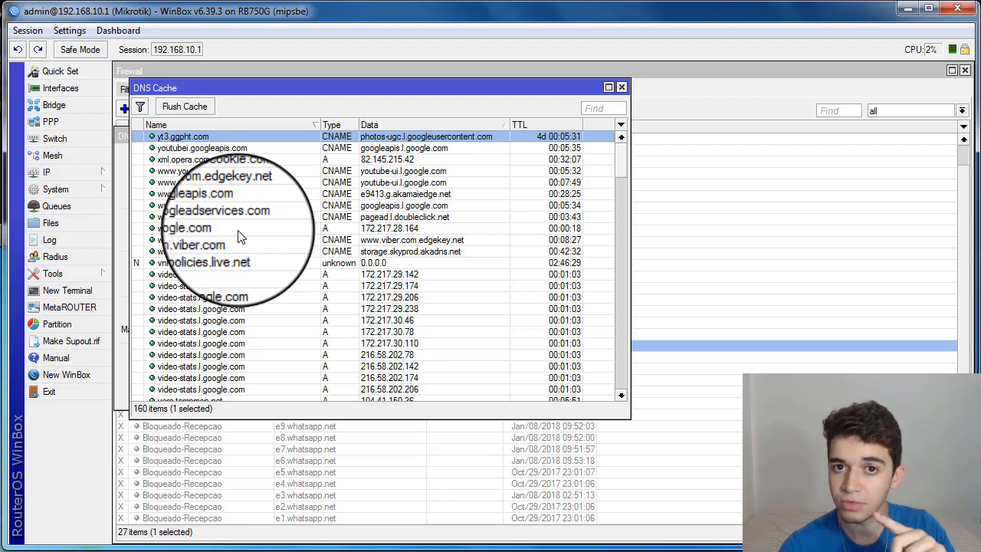
pyautogui.click(186, 113)
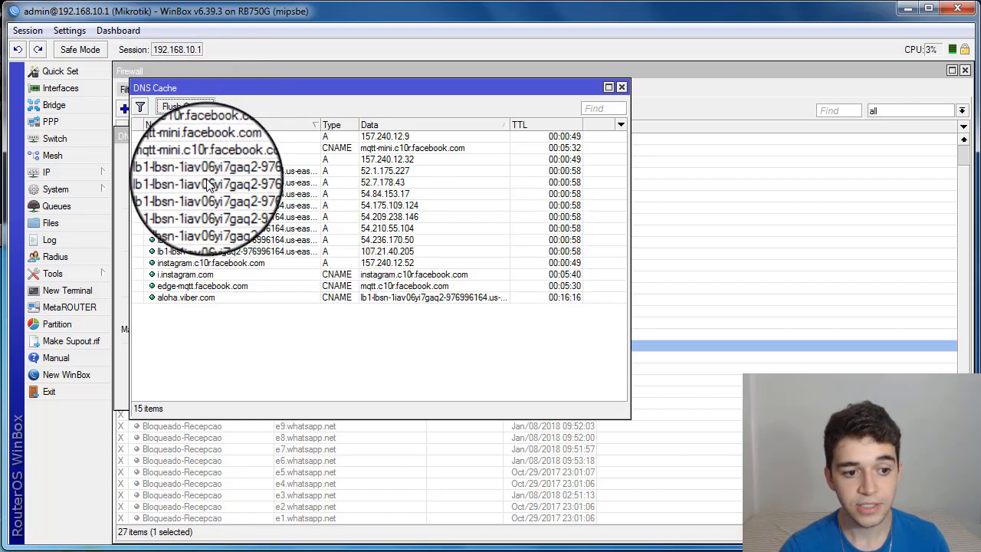
# - Examine the i.instagram.com, instagram.c10r.facebook.com and graph.instagram.com records in the DNS cache, then close the cache and DNS settings
pyautogui.click(193, 274)
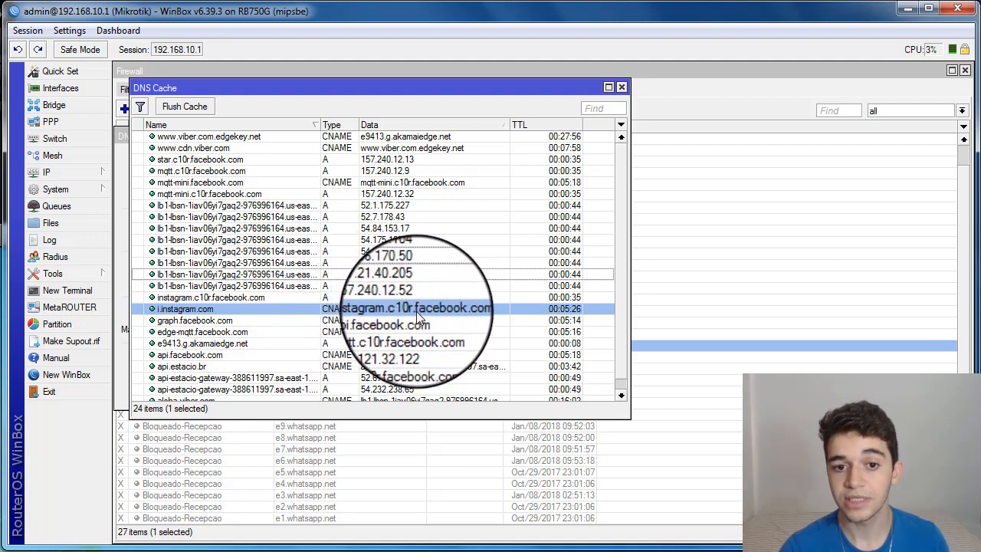
pyautogui.click(247, 298)
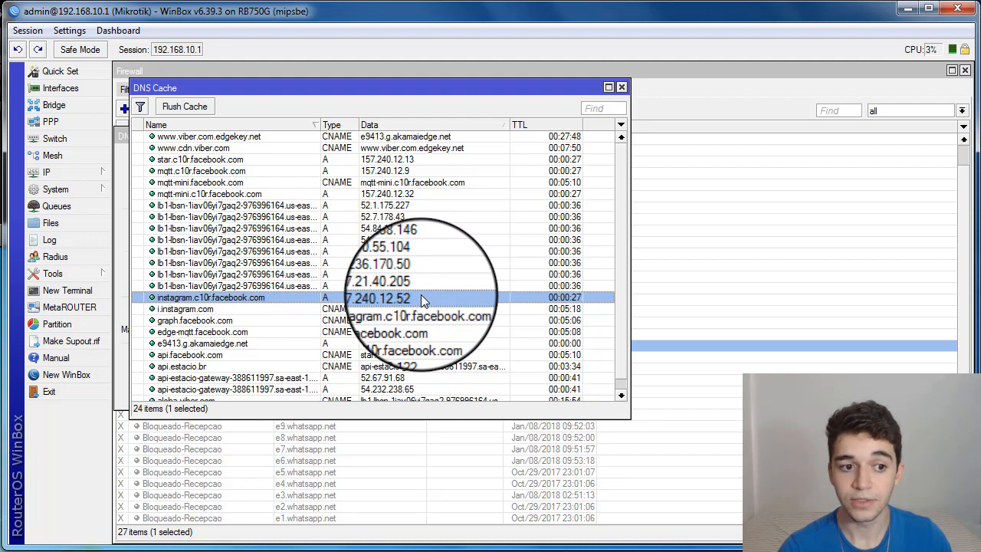
pyautogui.scroll(-1, 356, 305)
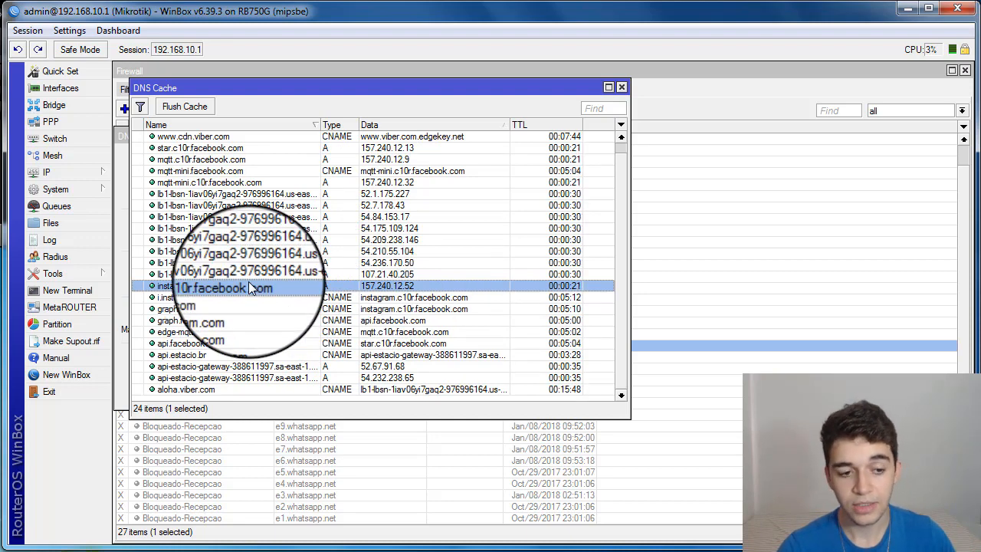
pyautogui.click(226, 297)
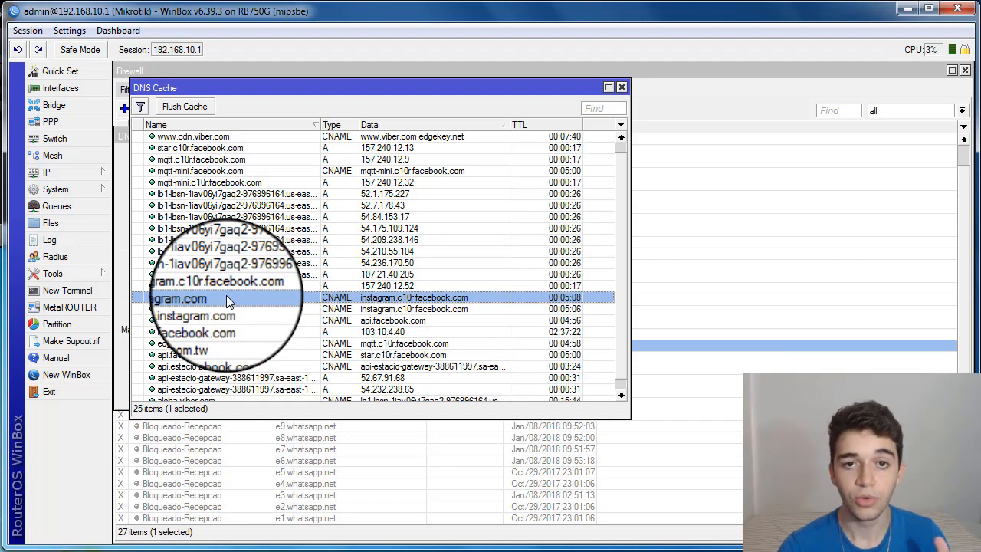
pyautogui.click(180, 311)
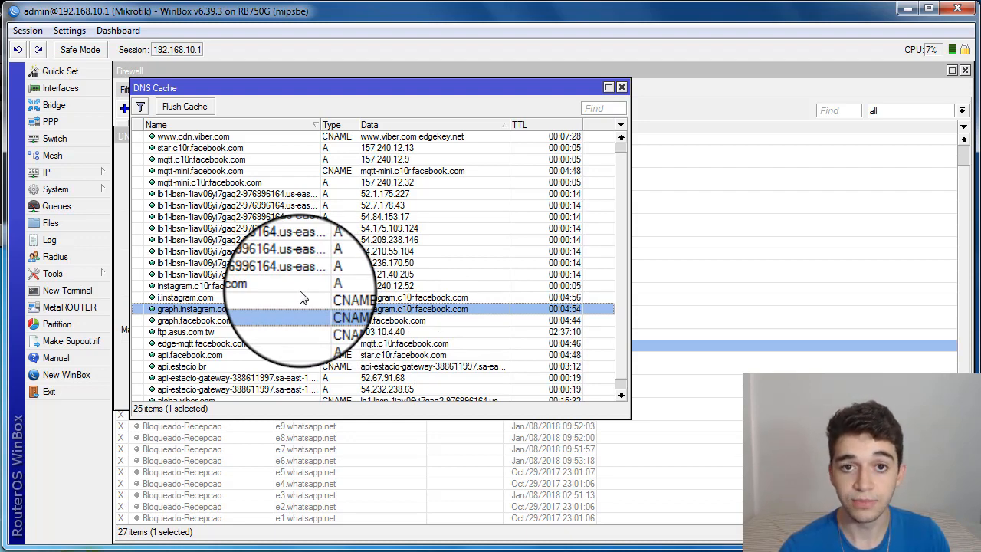
pyautogui.click(621, 87)
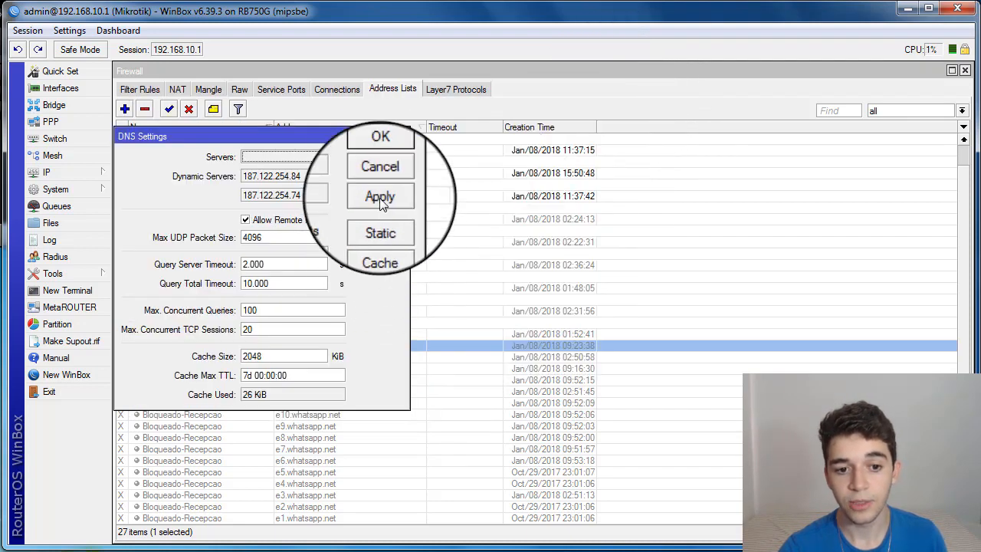
pyautogui.click(376, 156)
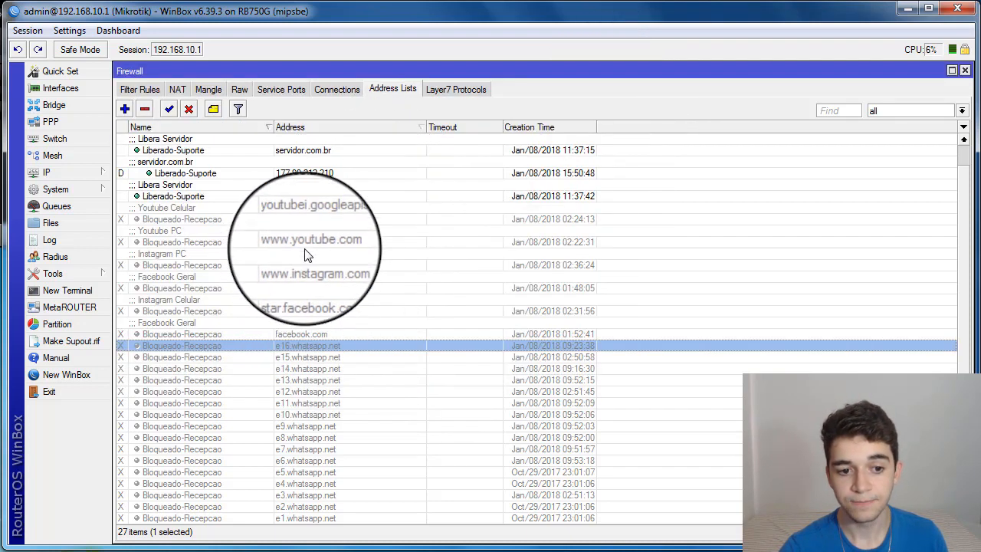
# - Enable the Bloqueado-Recepcao entry for e1.whatsapp.net and check the dynamic addresses listed under it
pyautogui.click(295, 291)
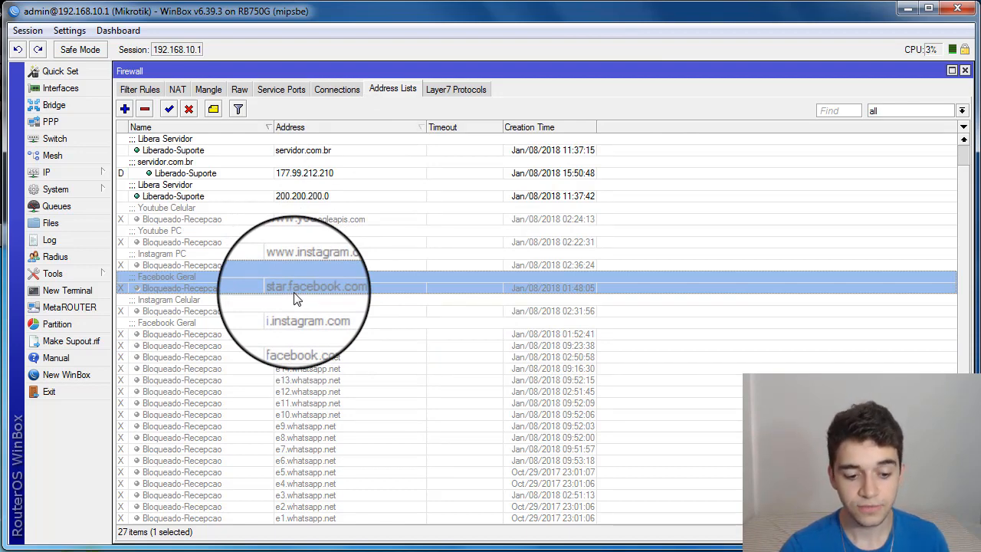
pyautogui.click(296, 346)
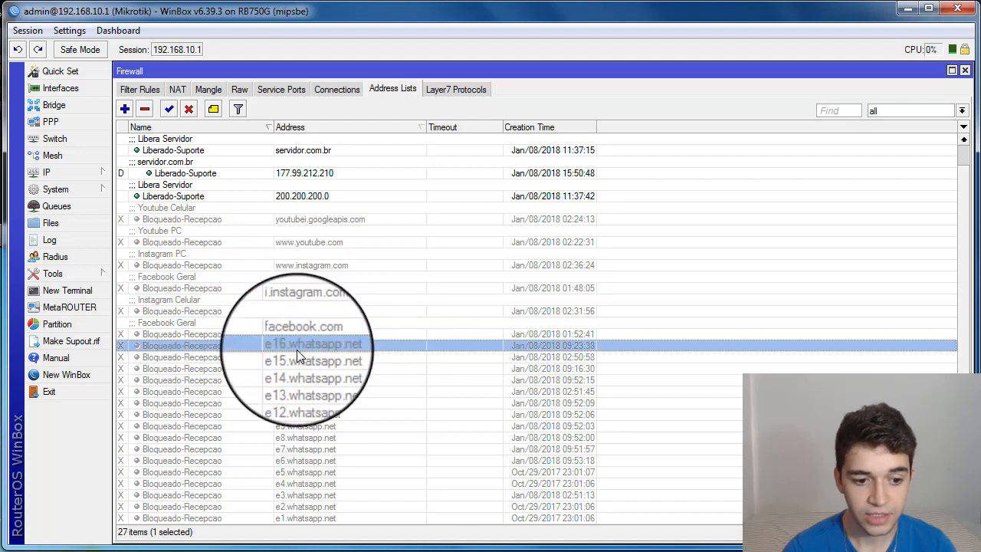
pyautogui.click(295, 517)
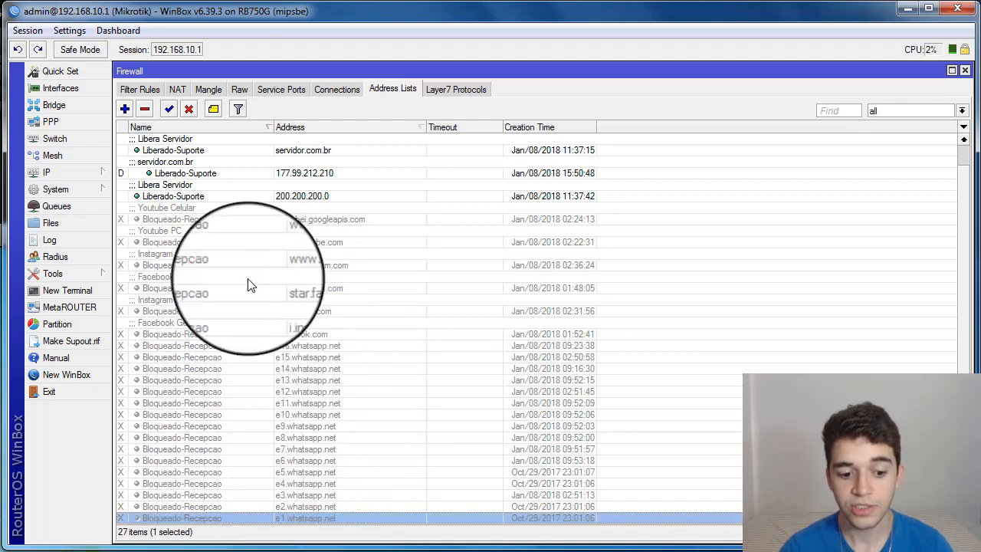
pyautogui.click(169, 109)
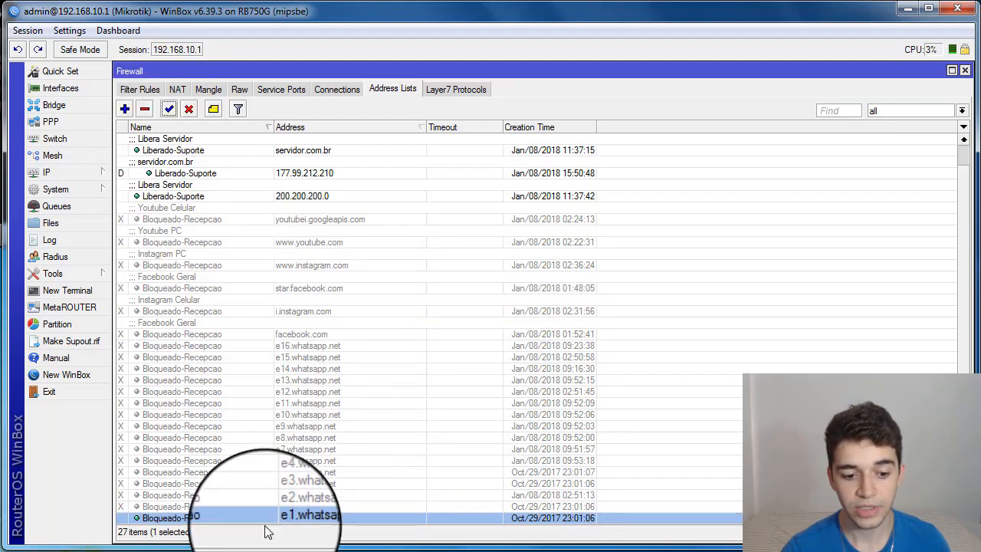
pyautogui.scroll(-5, 270, 522)
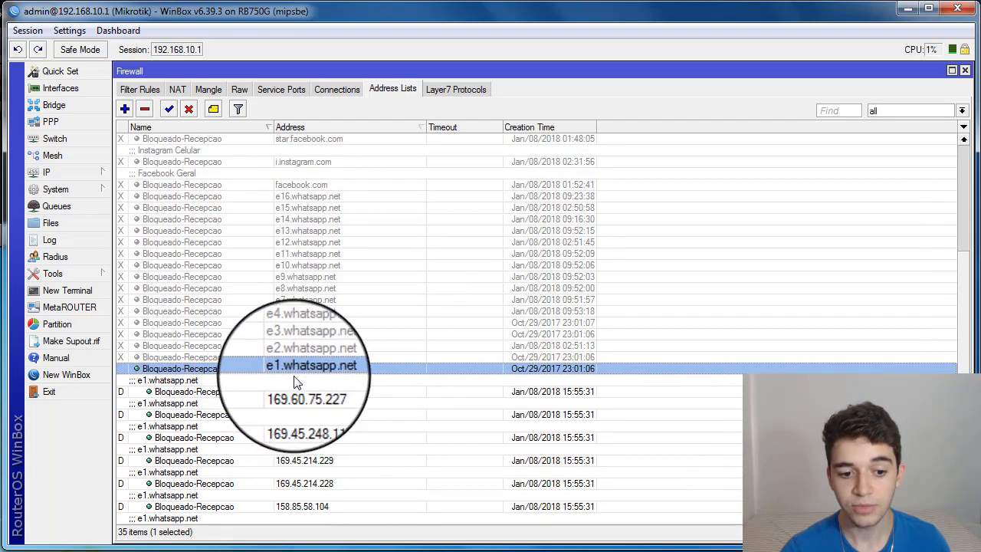
pyautogui.scroll(-1, 277, 387)
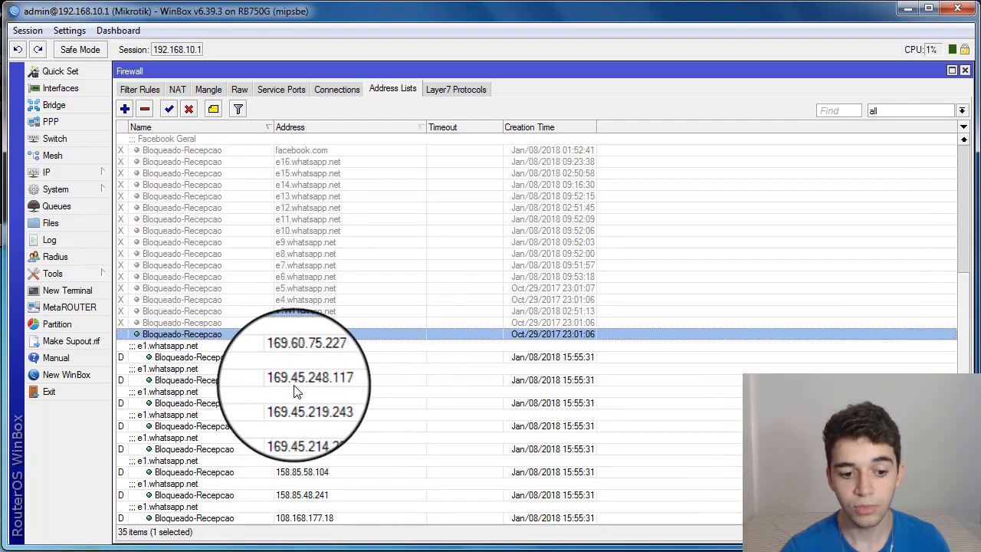
# - Open the DNS cache again and check the IP addresses of the e1.whatsapp.net records against the dynamic address list entries
pyautogui.click(75, 173)
pyautogui.click(138, 292)
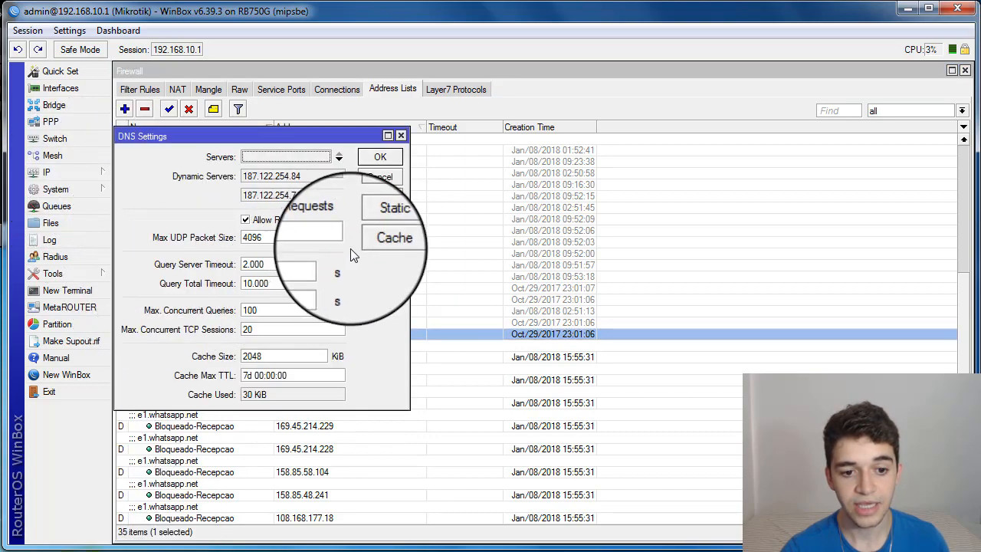
pyautogui.click(375, 238)
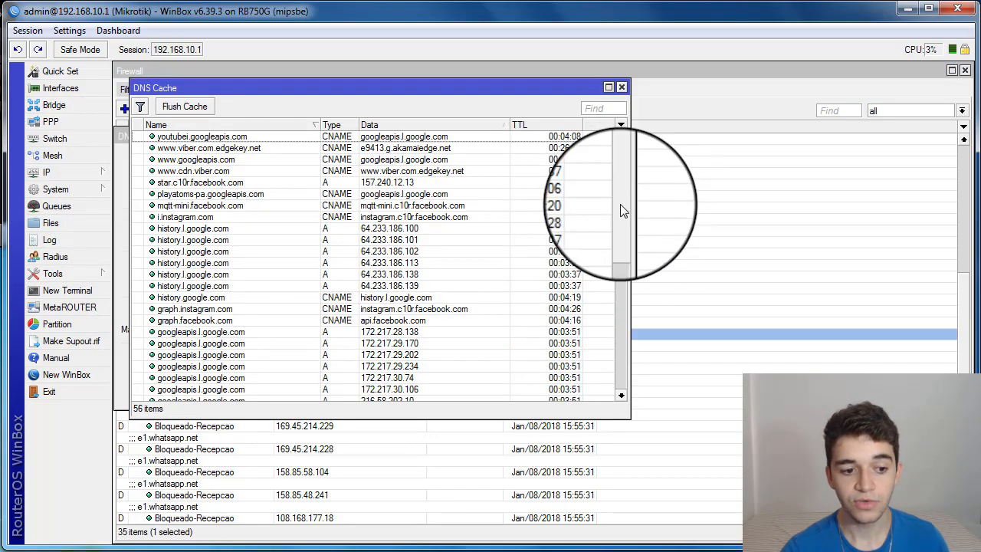
pyautogui.moveTo(620, 204); pyautogui.dragTo(507, 287)
pyautogui.click(368, 308)
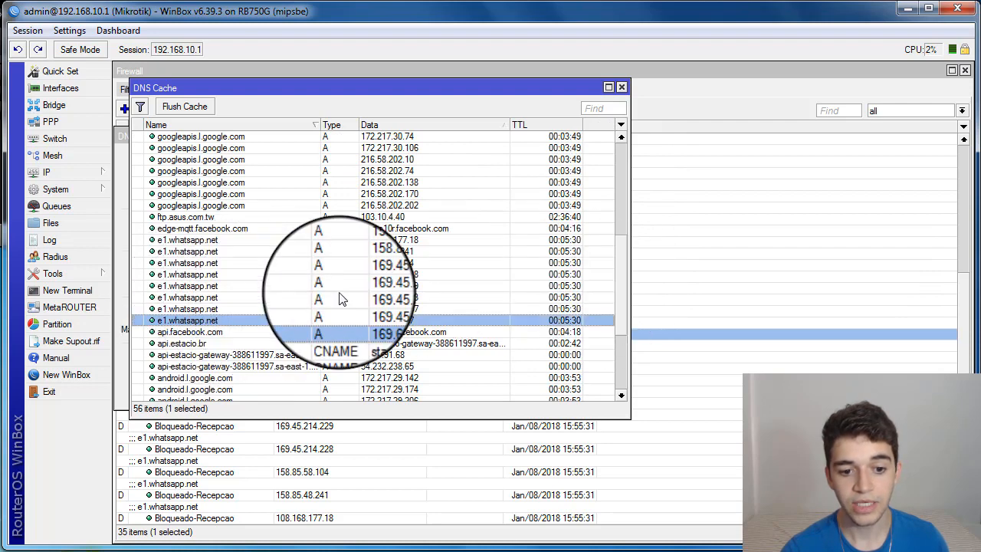
pyautogui.click(388, 296)
pyautogui.click(386, 285)
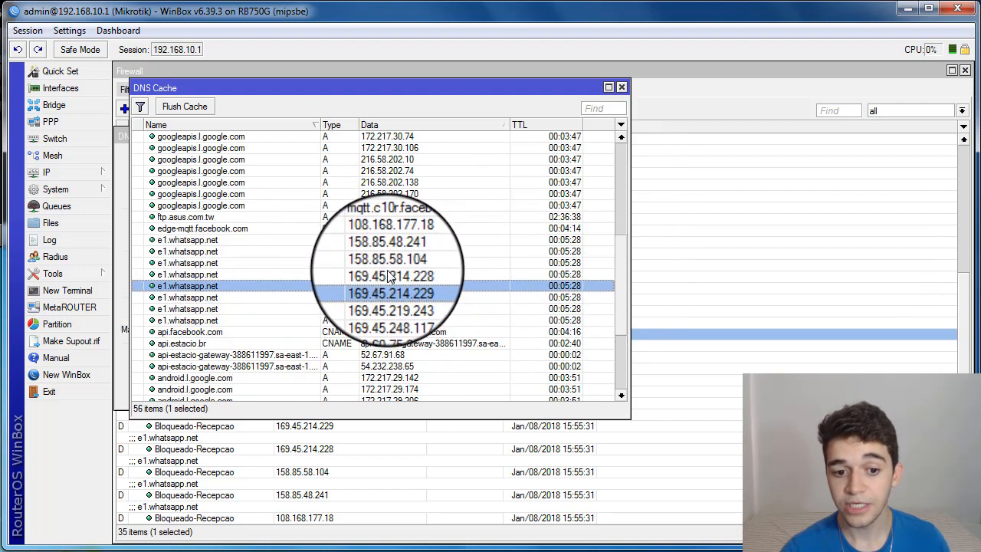
pyautogui.click(385, 273)
pyautogui.click(383, 263)
pyautogui.click(384, 253)
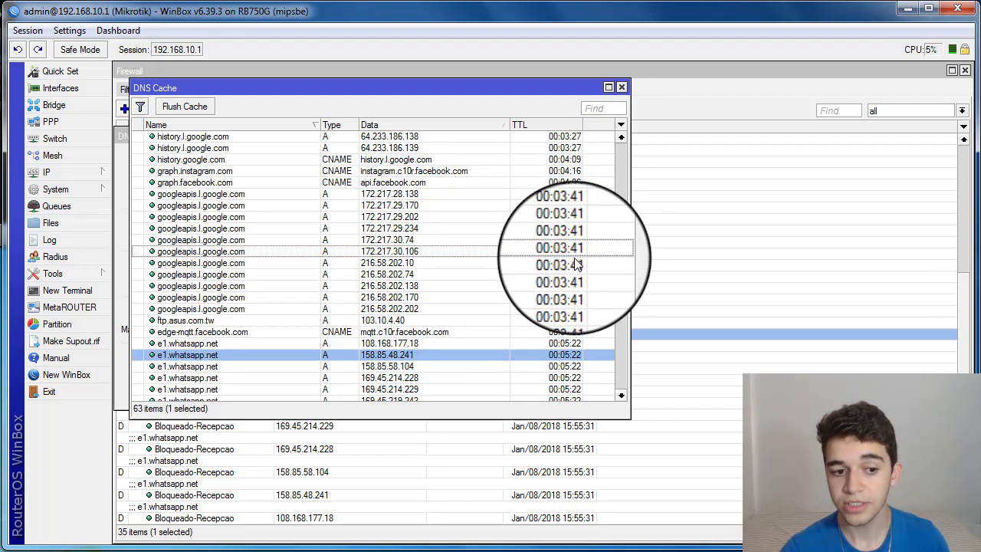
# - Examine the TTL values of the e1.whatsapp.net records in the DNS cache
pyautogui.click(575, 260)
pyautogui.click(543, 356)
pyautogui.scroll(-2, 543, 359)
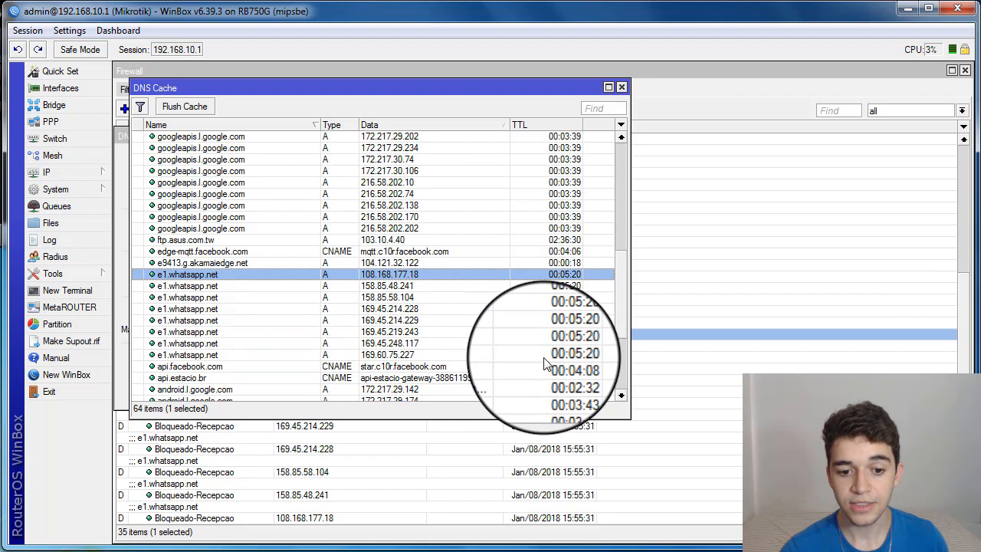
# - Check the TTL of an e1.whatsapp.net record, close the DNS cache and settings, and return to the firewall address lists
pyautogui.click(580, 288)
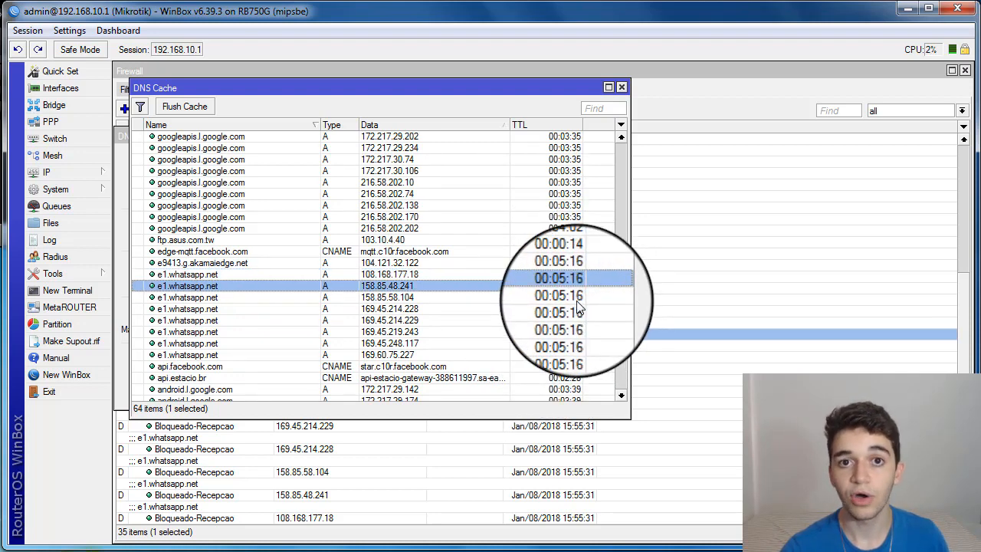
pyautogui.click(621, 87)
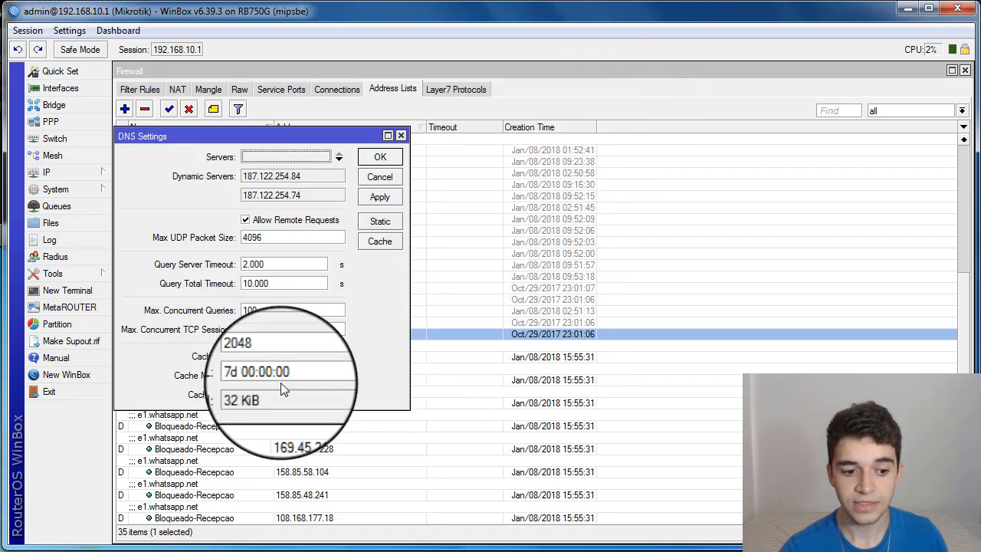
pyautogui.click(366, 189)
pyautogui.click(236, 427)
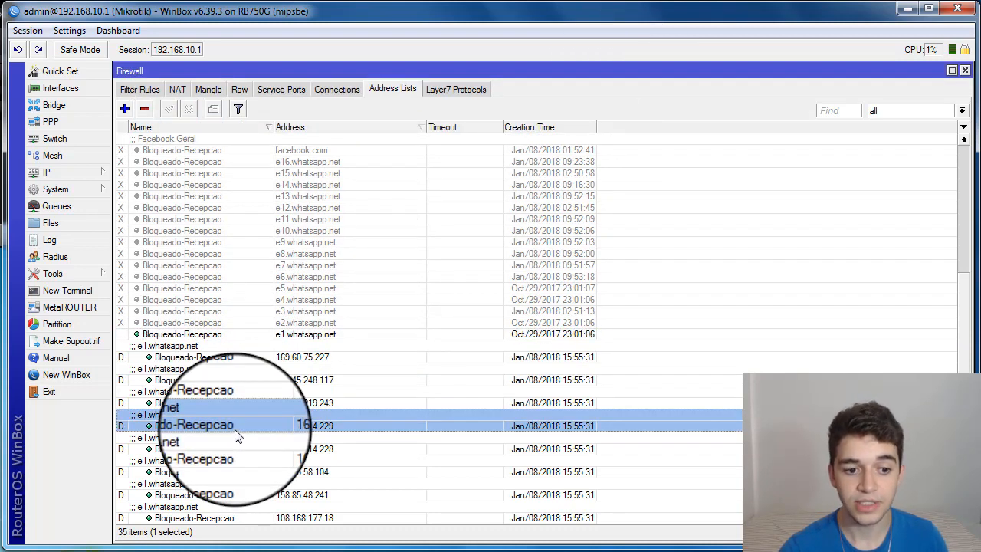
# - Enable the disabled Bloqueado-Recepcao entries from e2.whatsapp.net through e16.whatsapp.net
pyautogui.click(287, 322)
pyautogui.keyDown('ctrl'); pyautogui.click(287, 312); pyautogui.keyUp('ctrl')
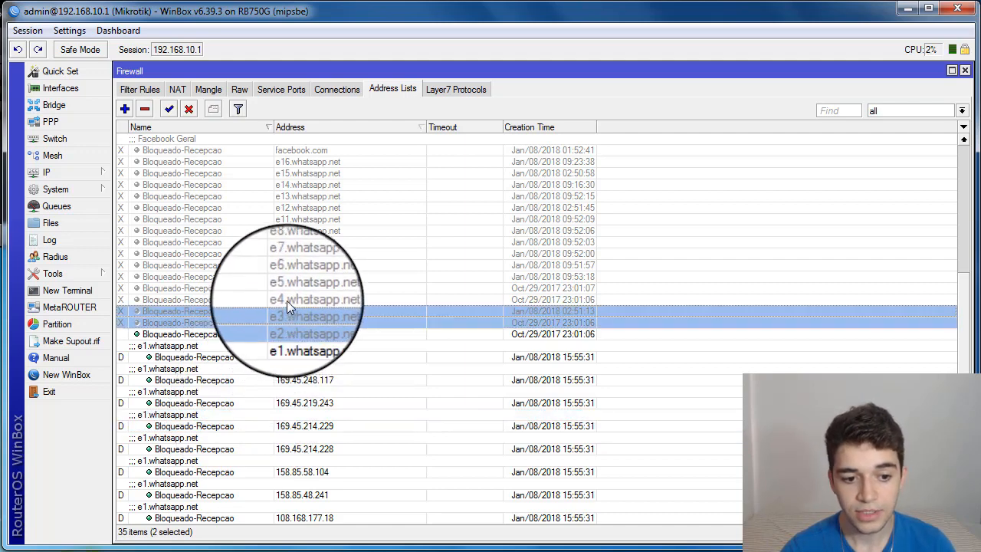
pyautogui.moveTo(288, 306); pyautogui.dragTo(283, 161)
pyautogui.click(169, 109)
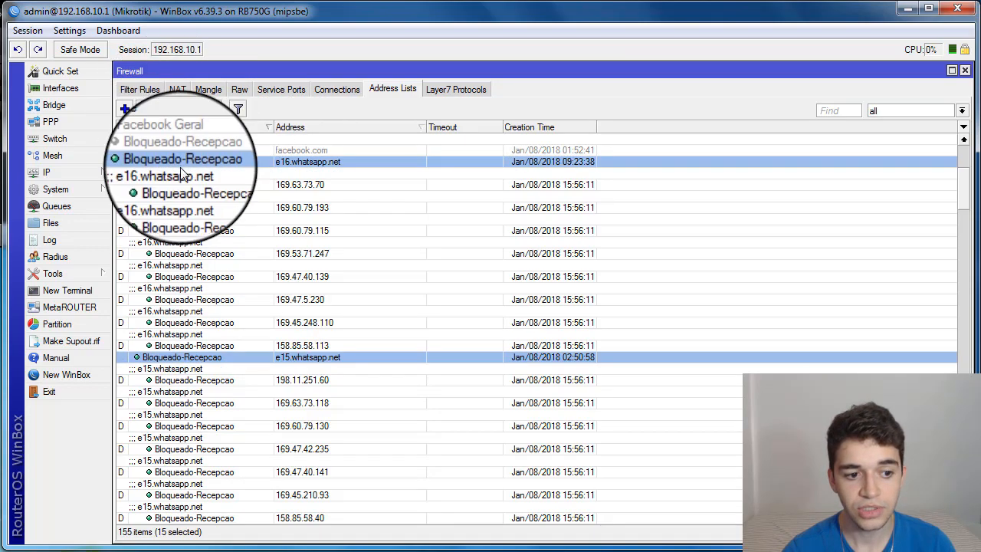
# - Enable the six disabled Bloqueado-Recepcao entries for YouTube, Instagram and Facebook, from youtubei.googleapis.com to facebook.com
pyautogui.click(193, 299)
pyautogui.scroll(6, 194, 301)
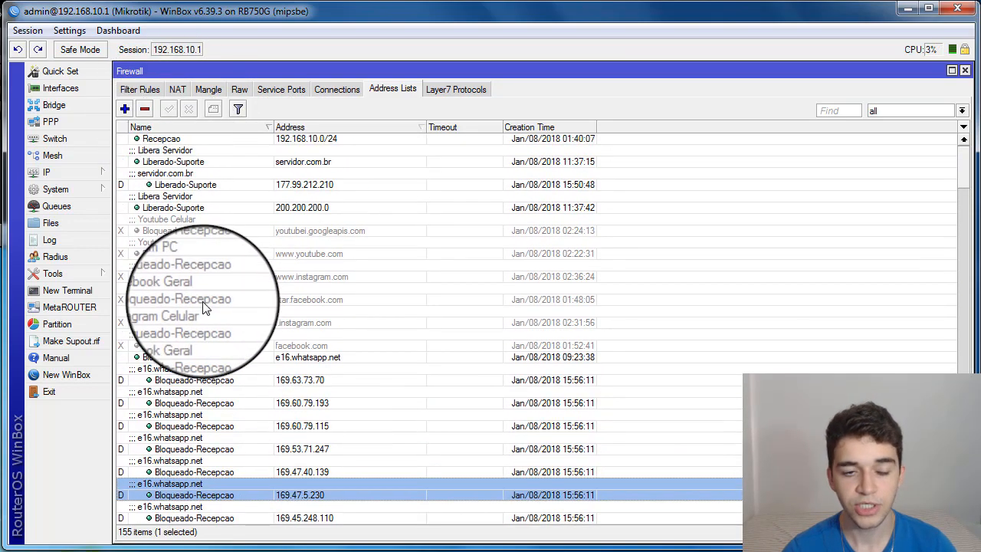
pyautogui.click(202, 344)
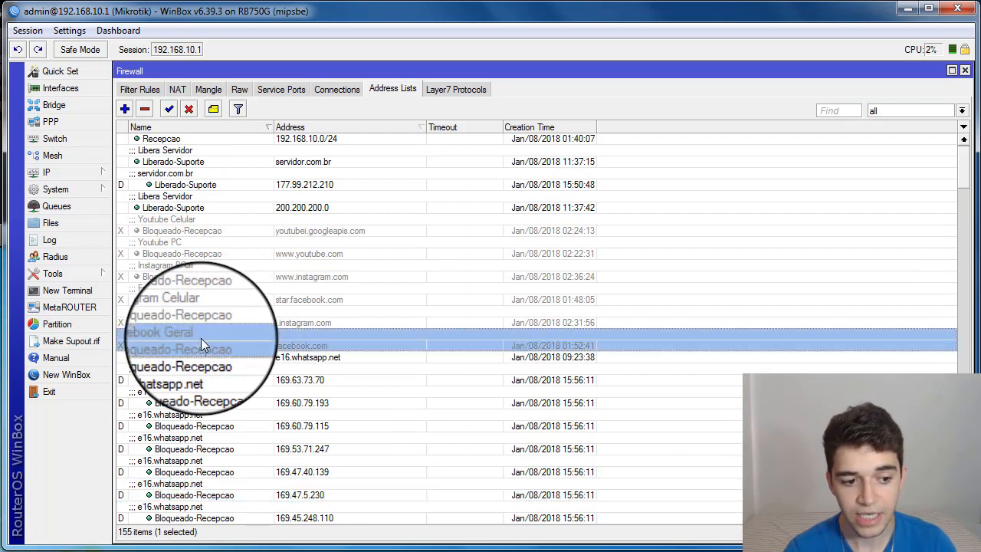
pyautogui.moveTo(202, 344); pyautogui.dragTo(191, 228)
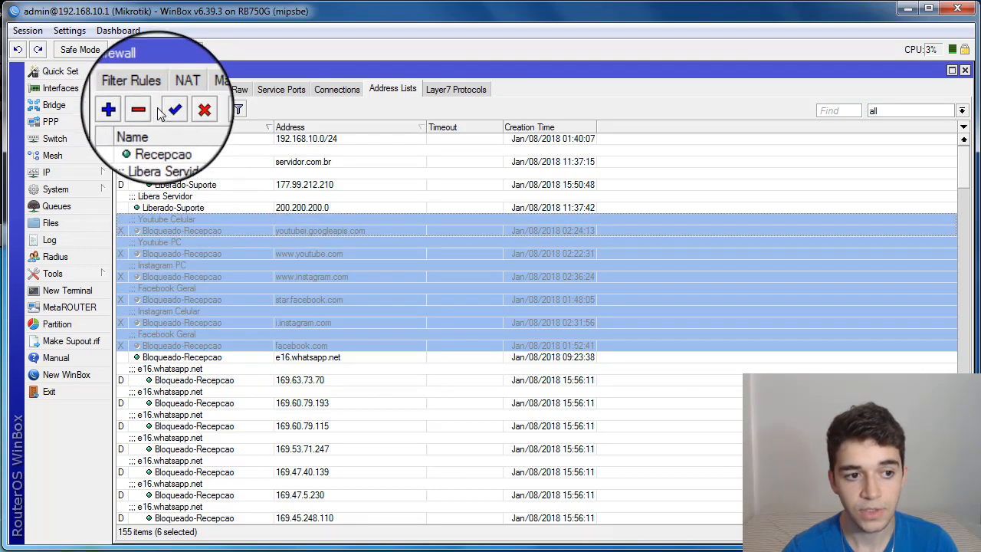
pyautogui.click(169, 109)
# - Examine the dynamic addresses listed under the enabled YouTube, Instagram, Facebook and WhatsApp entries
pyautogui.click(338, 232)
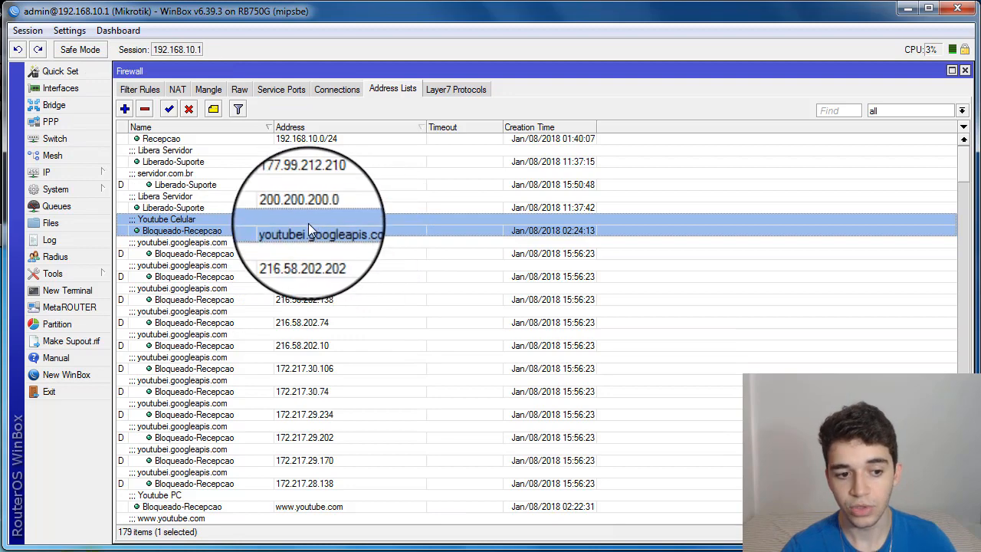
pyautogui.scroll(-3, 304, 293)
pyautogui.scroll(-6, 302, 294)
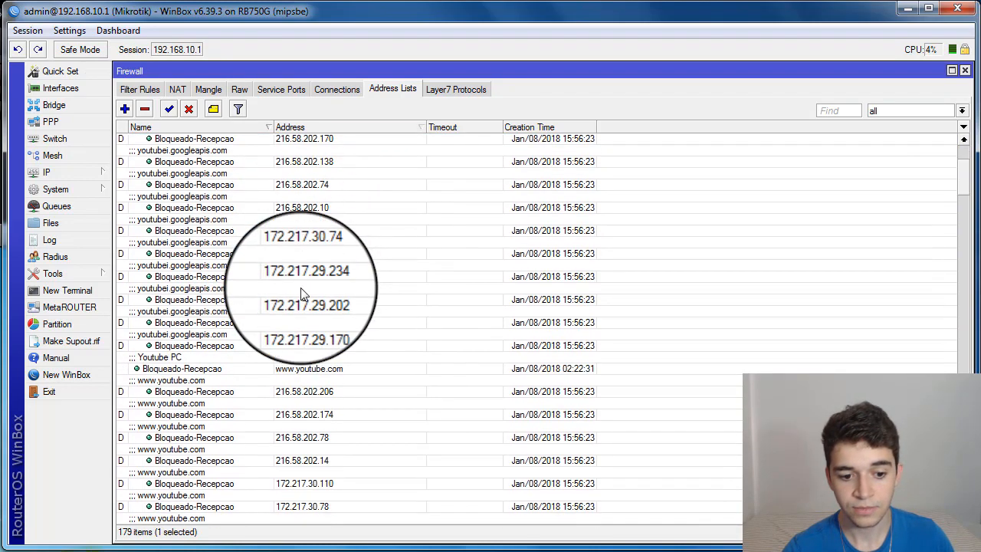
pyautogui.scroll(-7, 303, 294)
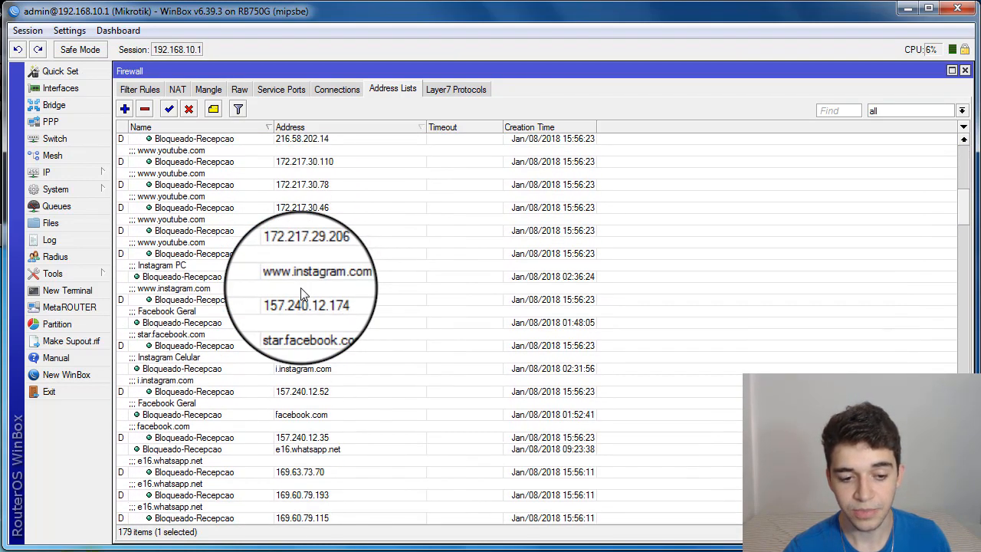
pyautogui.scroll(-8, 305, 295)
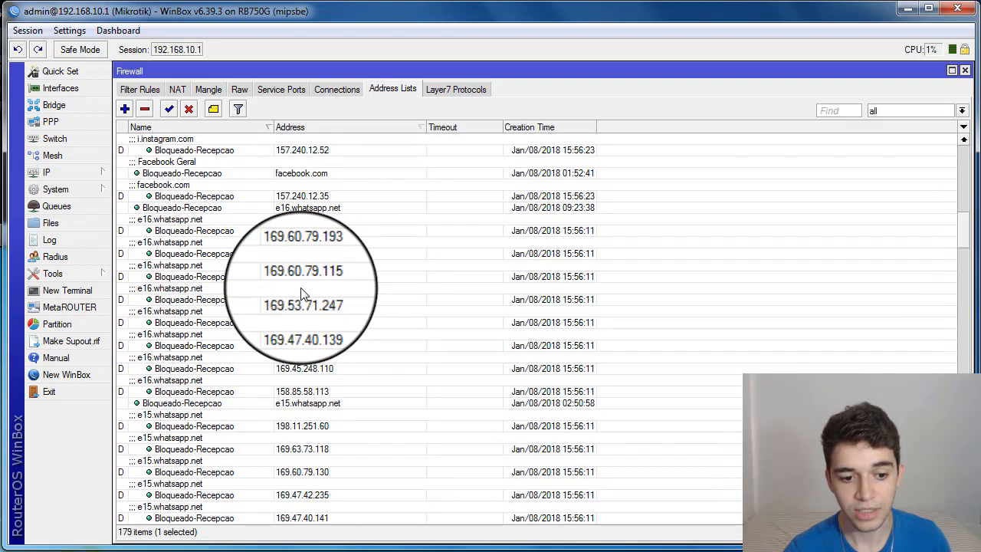
pyautogui.scroll(20, 299, 297)
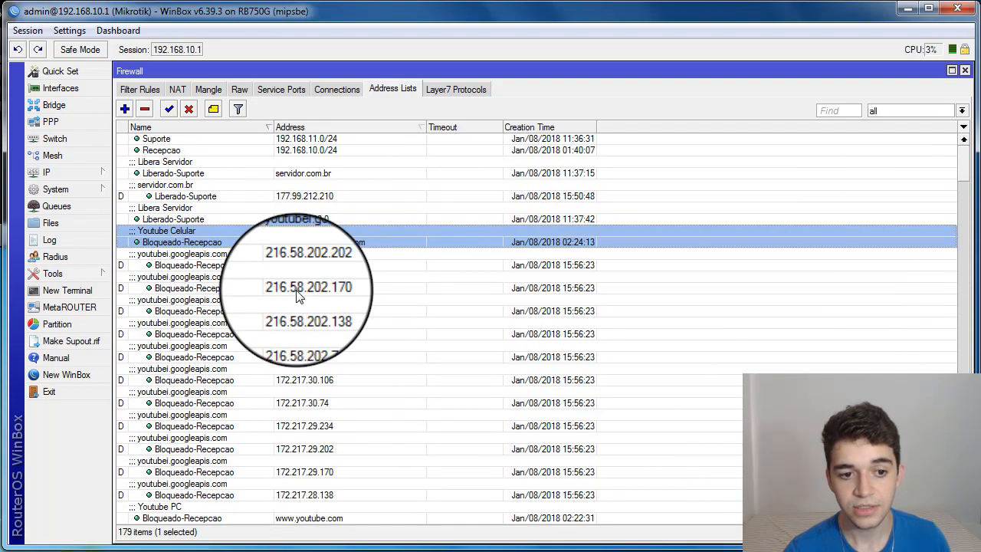
pyautogui.click(124, 109)
pyautogui.click(361, 226)
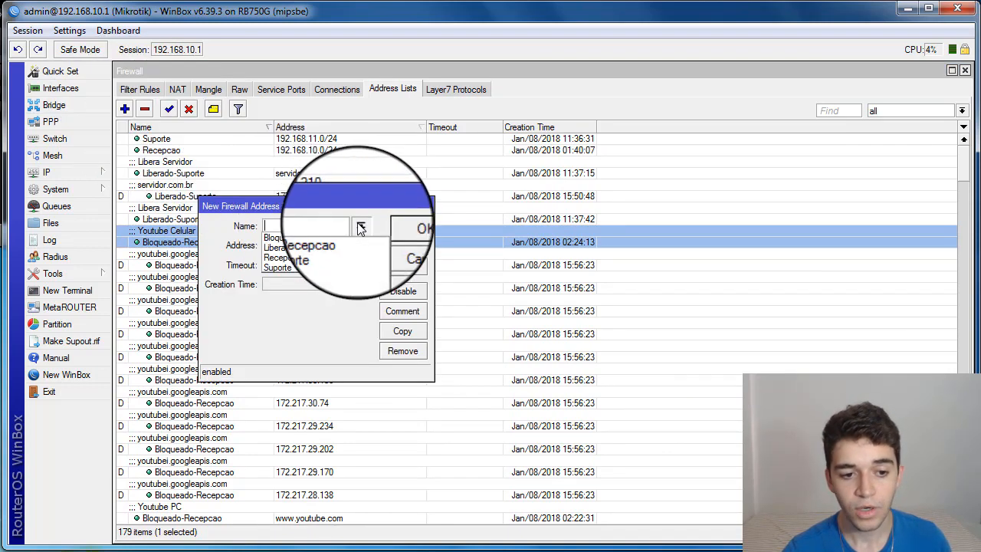
pyautogui.click(317, 238)
pyautogui.doubleClick(302, 243)
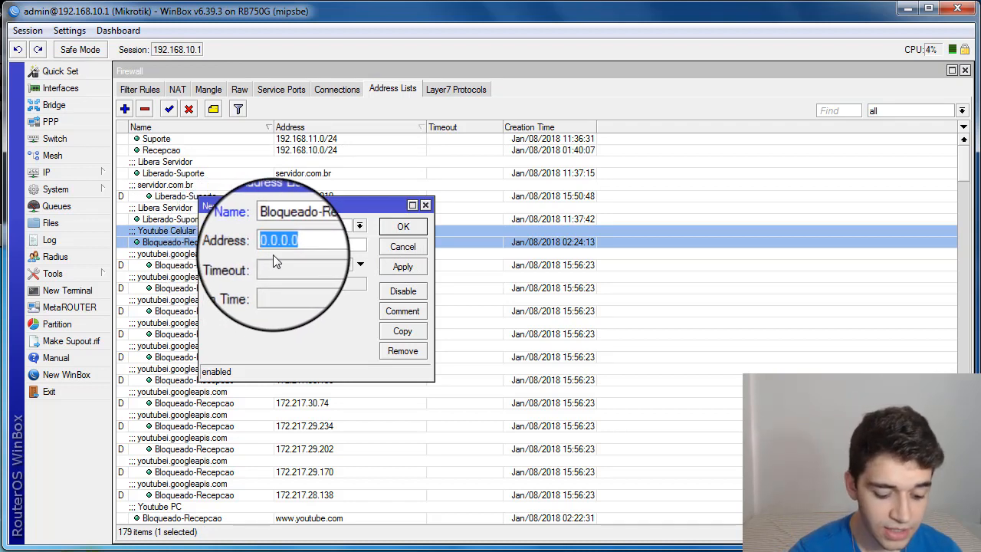
pyautogui.write('www.globo.com')
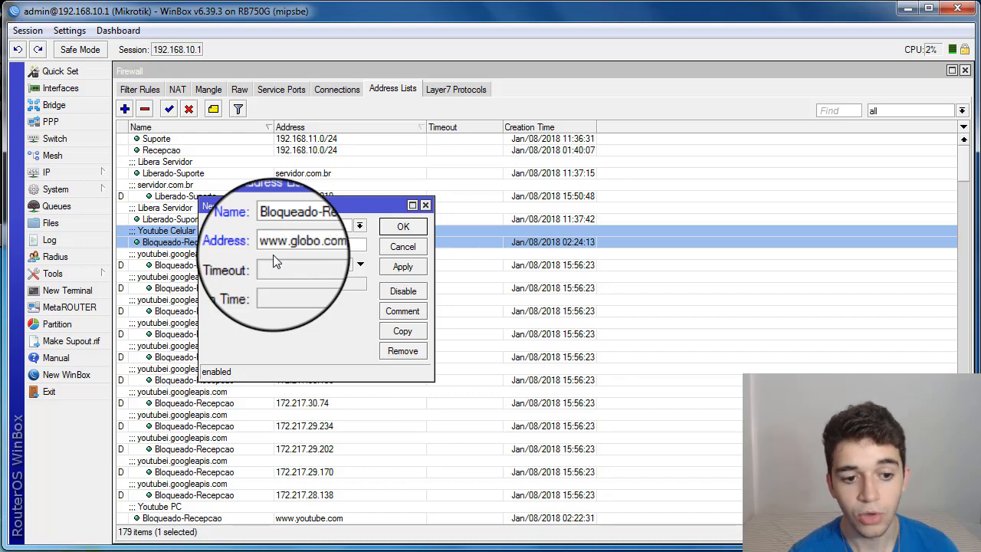
pyautogui.press('Return')
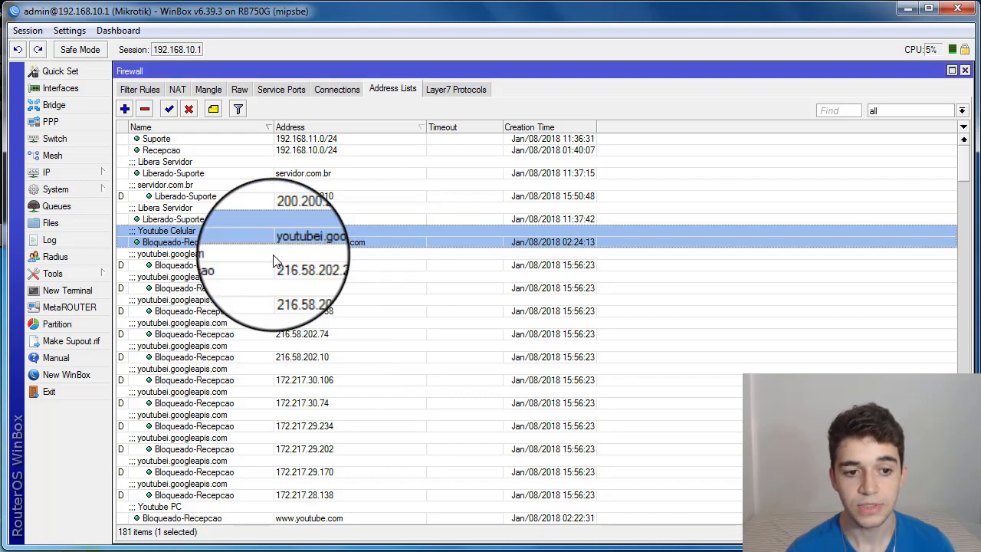
pyautogui.moveTo(962, 157); pyautogui.dragTo(958, 426)
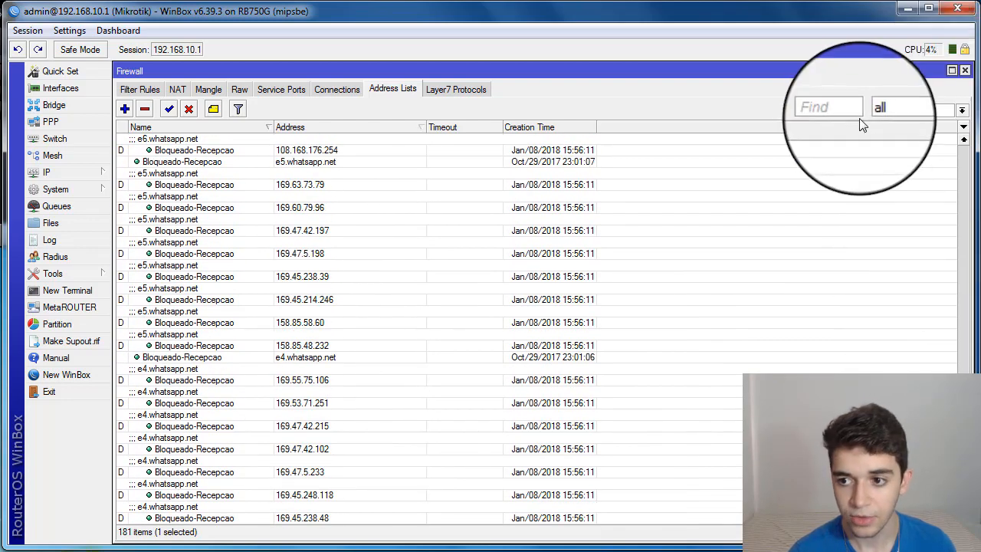
pyautogui.click(842, 108)
pyautogui.write('obo.com')
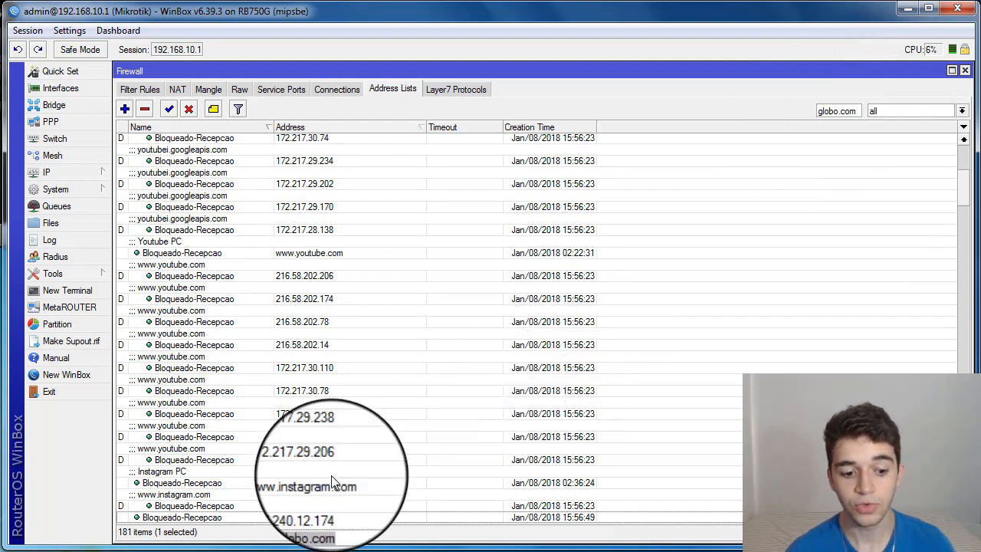
pyautogui.click(199, 518)
pyautogui.scroll(-3, 199, 519)
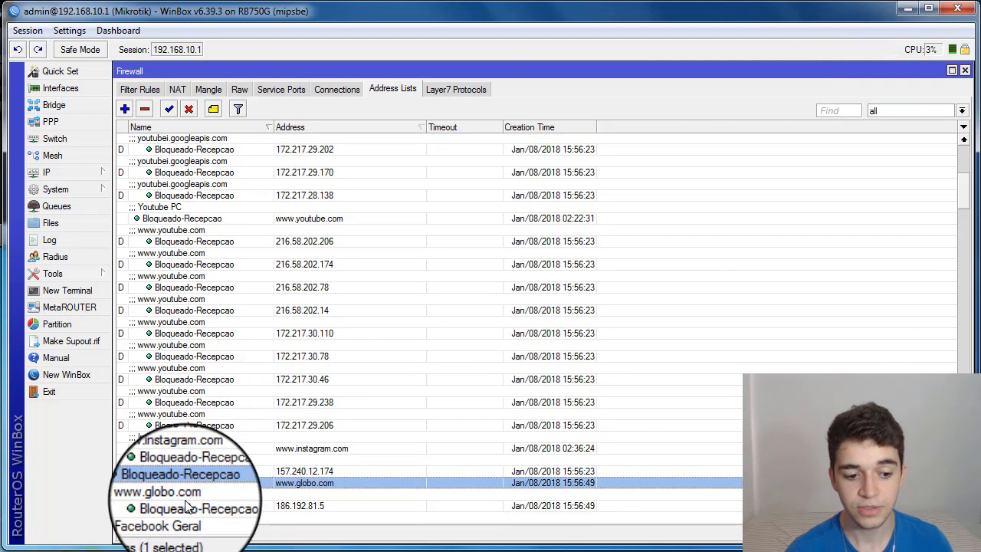
pyautogui.click(192, 504)
pyautogui.scroll(-1, 284, 494)
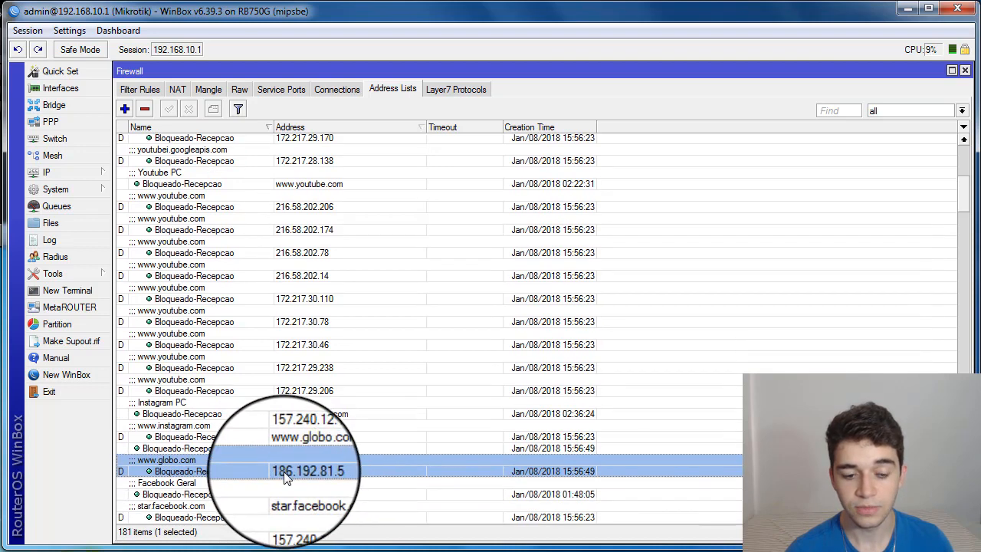
pyautogui.click(317, 449)
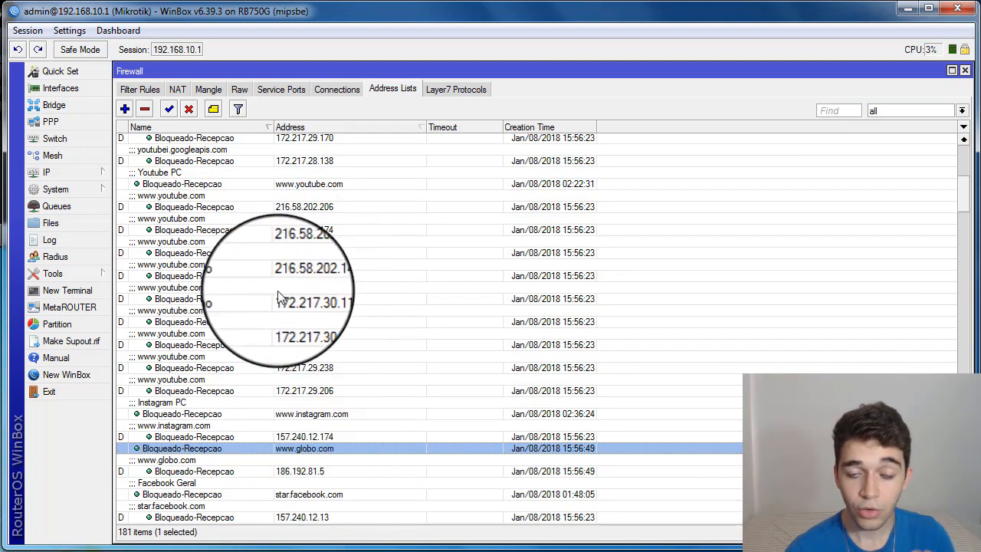
# - Review the Suporte and Recepcao network entries and their address ranges in the address lists
pyautogui.scroll(10, 280, 298)
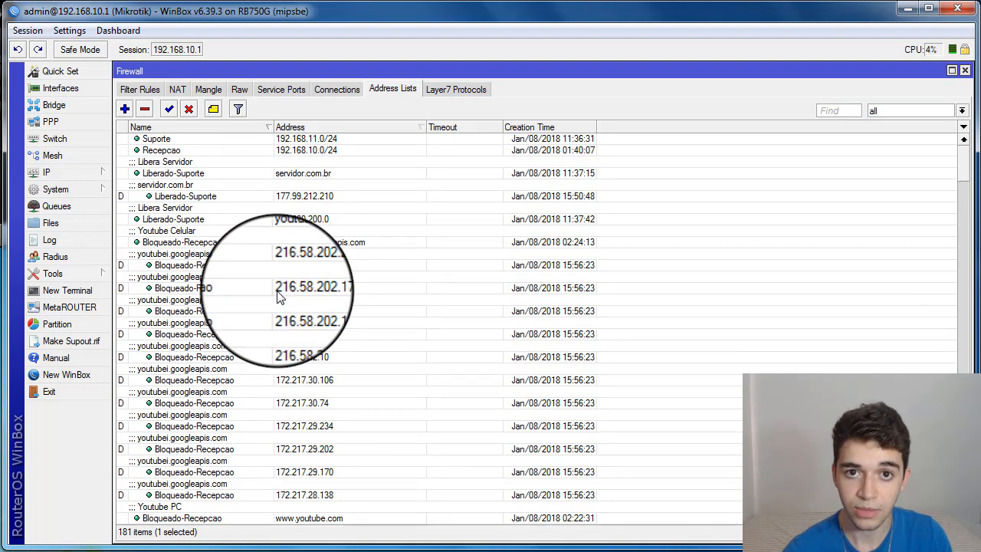
pyautogui.click(206, 140)
pyautogui.click(179, 153)
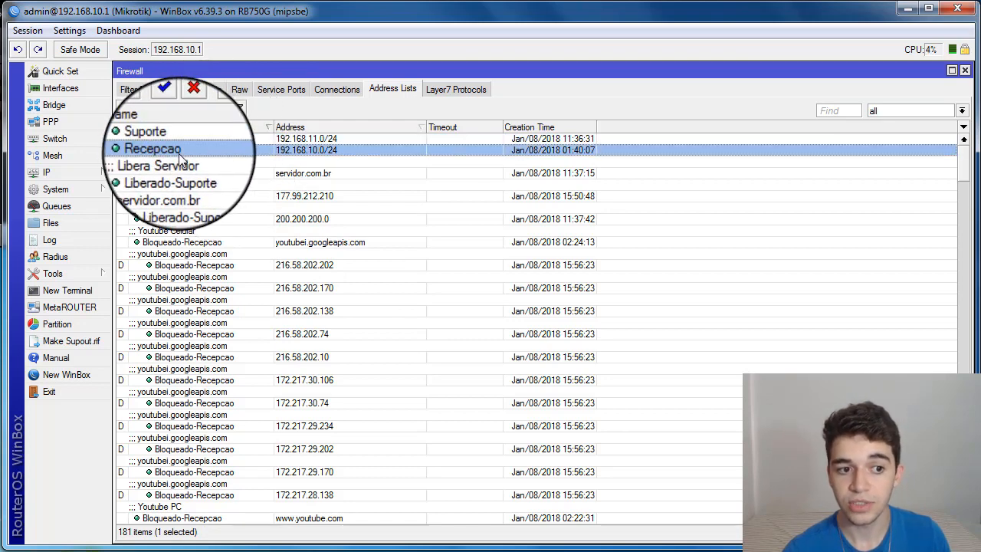
pyautogui.click(311, 140)
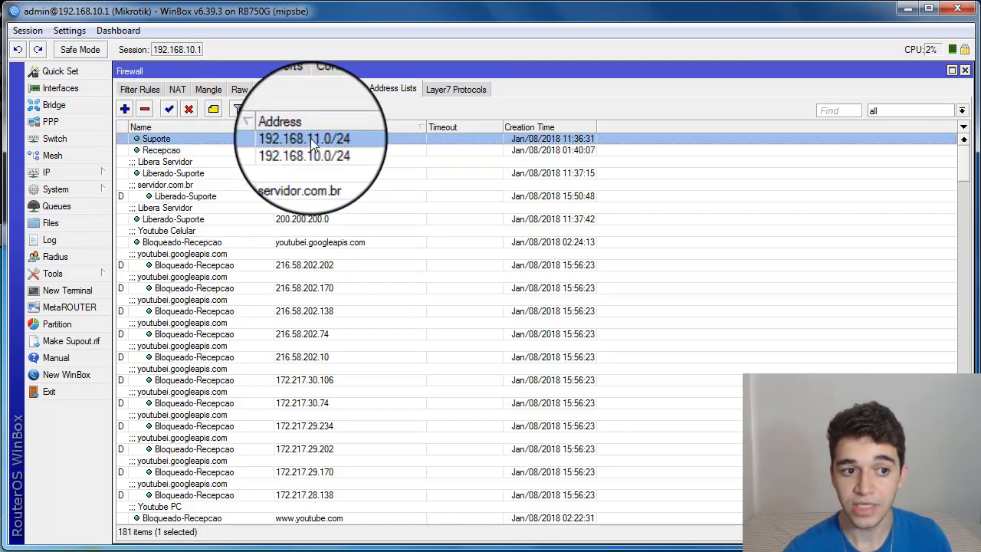
# - Review the firewall filter rules that drop external DNS requests, Recepcao traffic and Suporte traffic
pyautogui.click(138, 87)
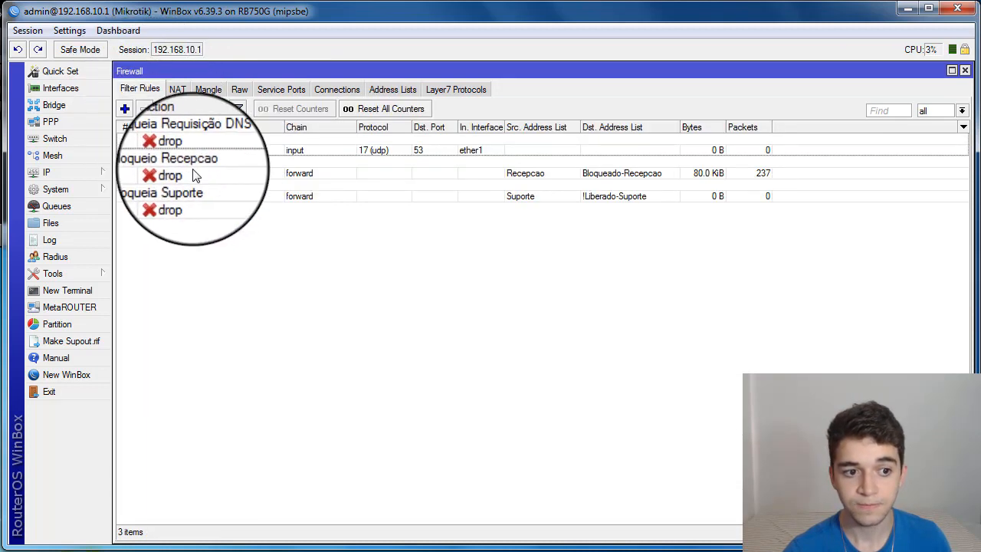
pyautogui.click(228, 163)
pyautogui.click(273, 147)
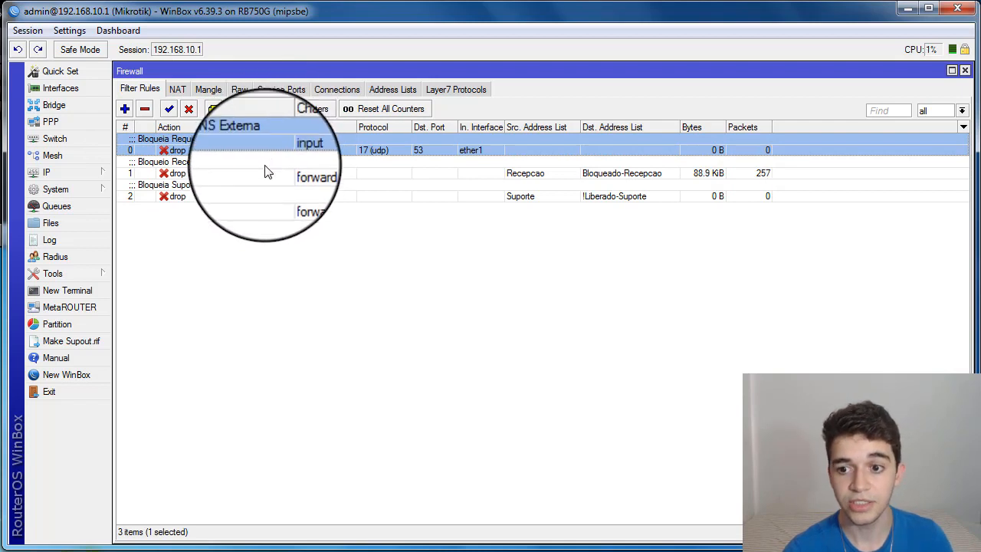
pyautogui.click(265, 169)
pyautogui.click(267, 198)
pyautogui.click(267, 168)
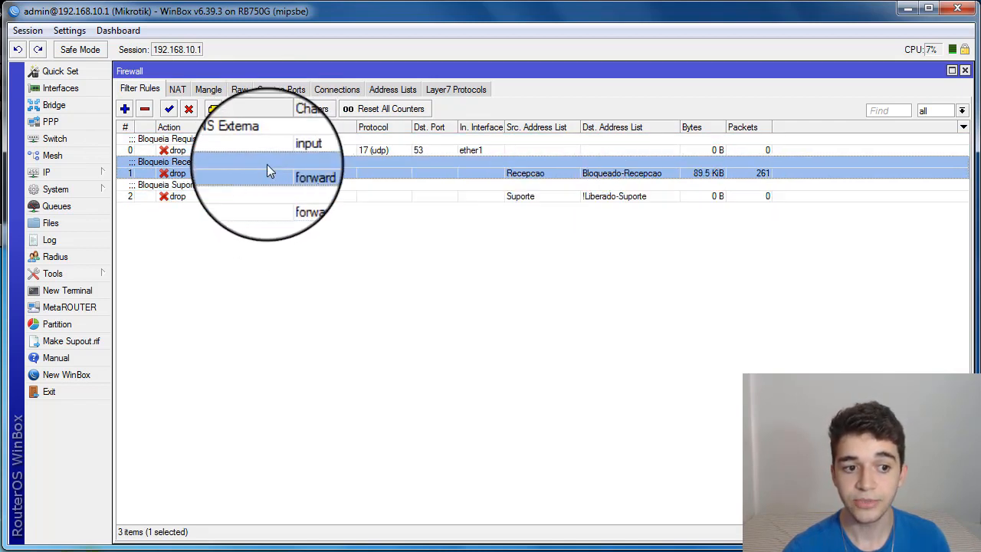
pyautogui.click(259, 193)
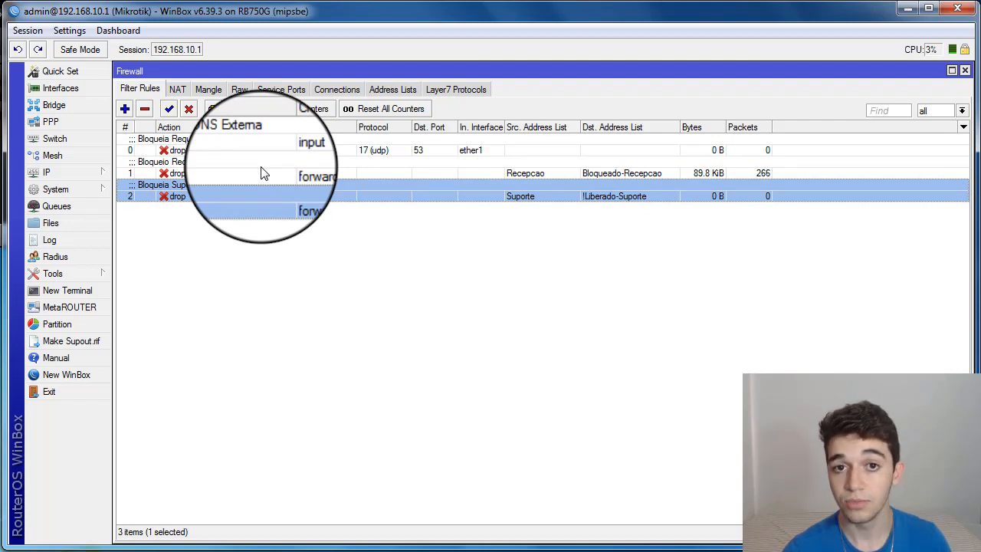
pyautogui.click(258, 171)
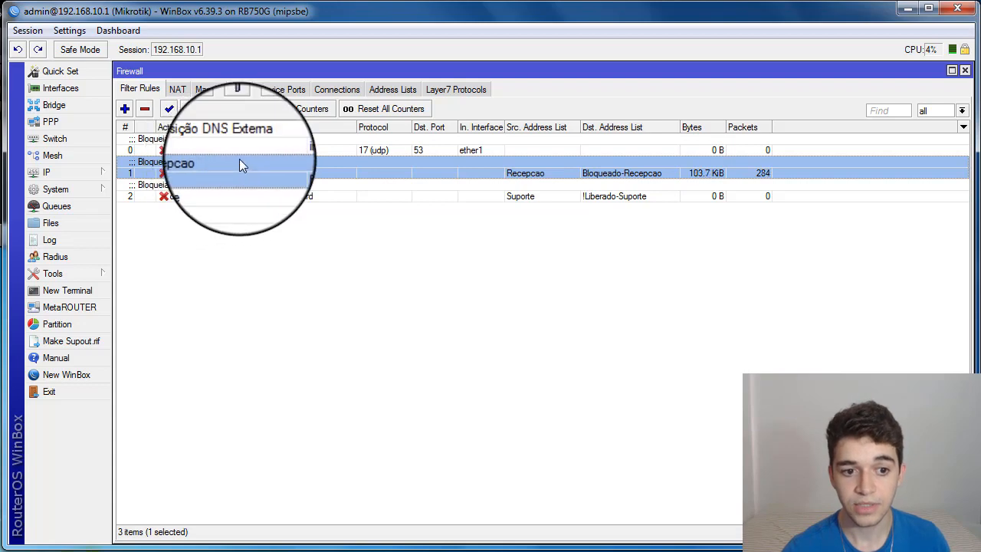
# - Open the Bloqueio Recepcao filter rule and choose forward as its chain
pyautogui.doubleClick(242, 172)
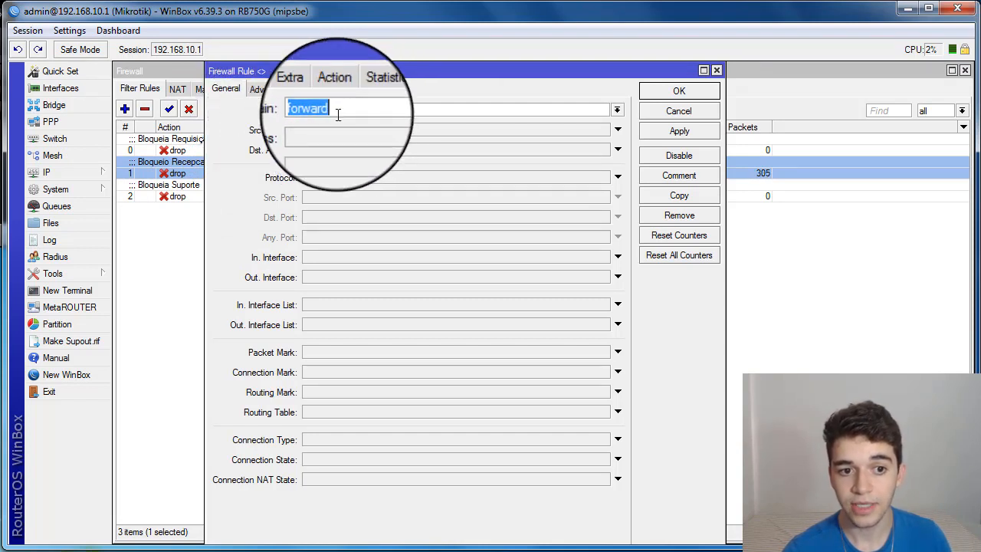
pyautogui.click(617, 109)
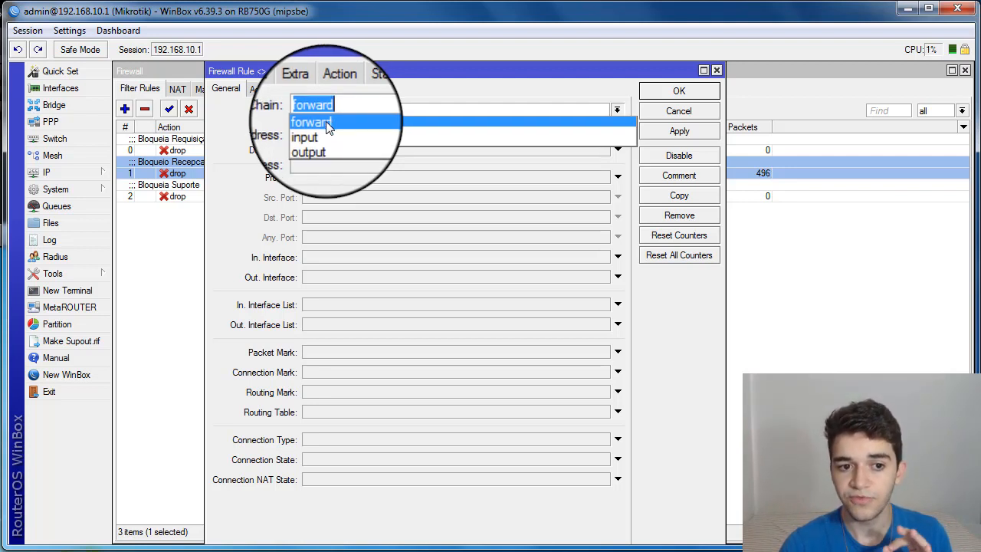
pyautogui.click(326, 121)
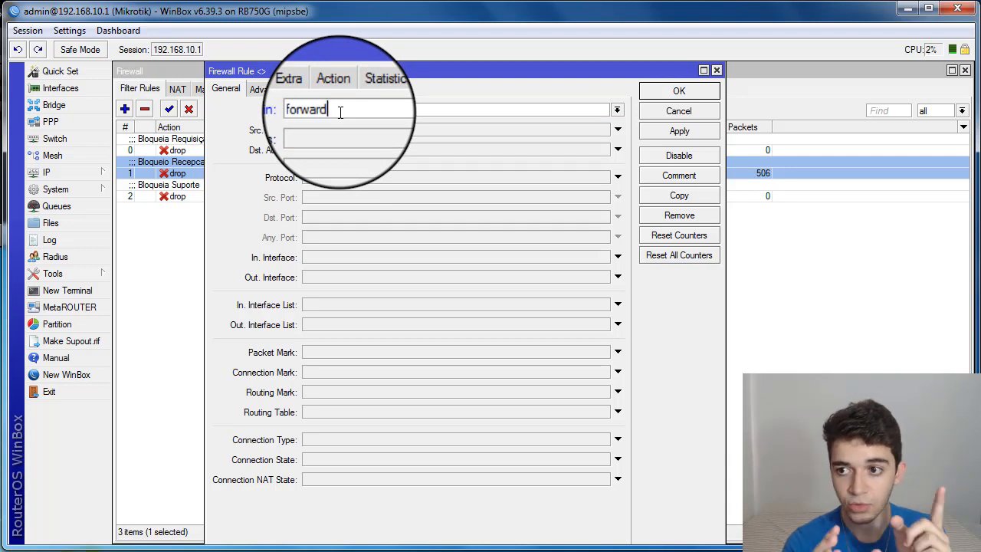
# - Examine the source and destination address lists of the Bloqueio Recepcao rule together with its chain
pyautogui.click(264, 89)
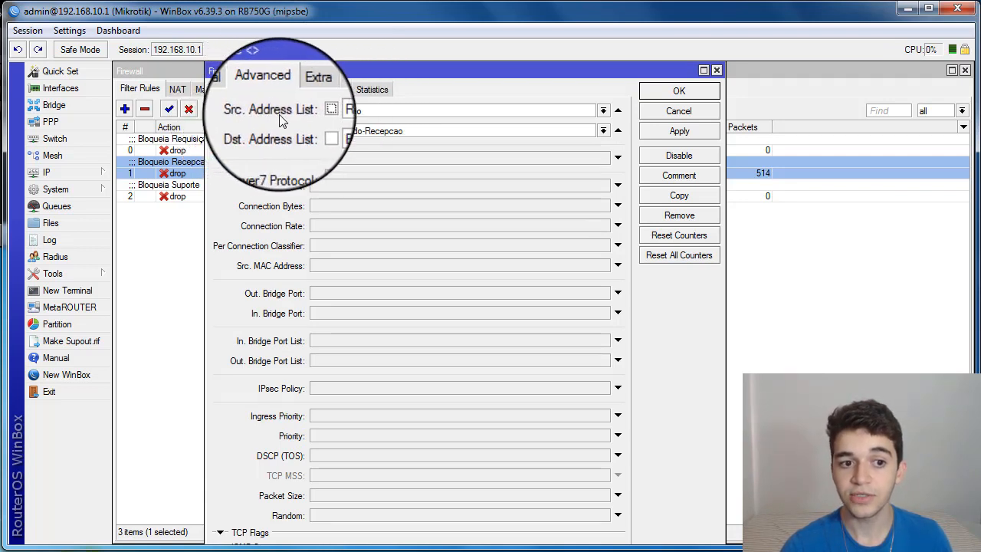
pyautogui.doubleClick(354, 110)
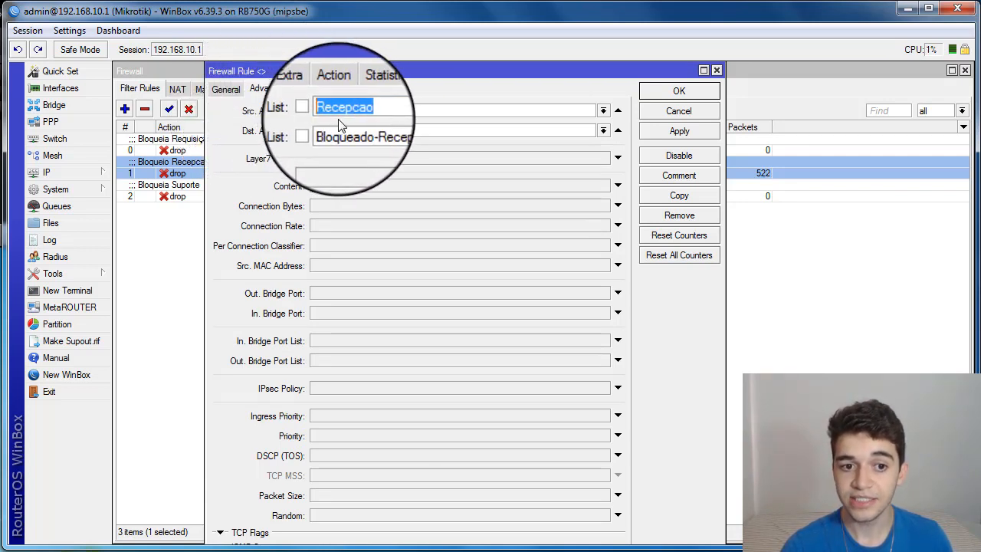
pyautogui.click(341, 120)
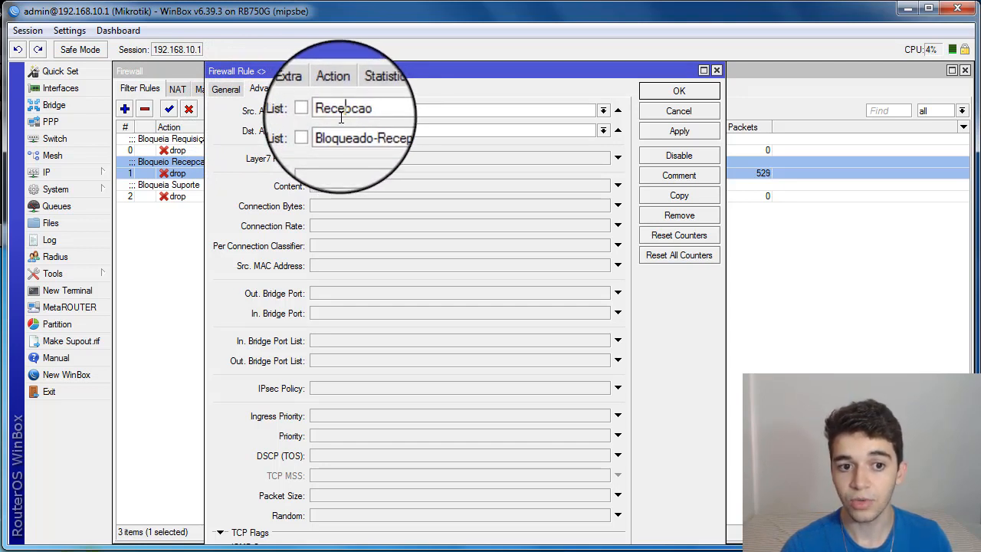
pyautogui.doubleClick(357, 111)
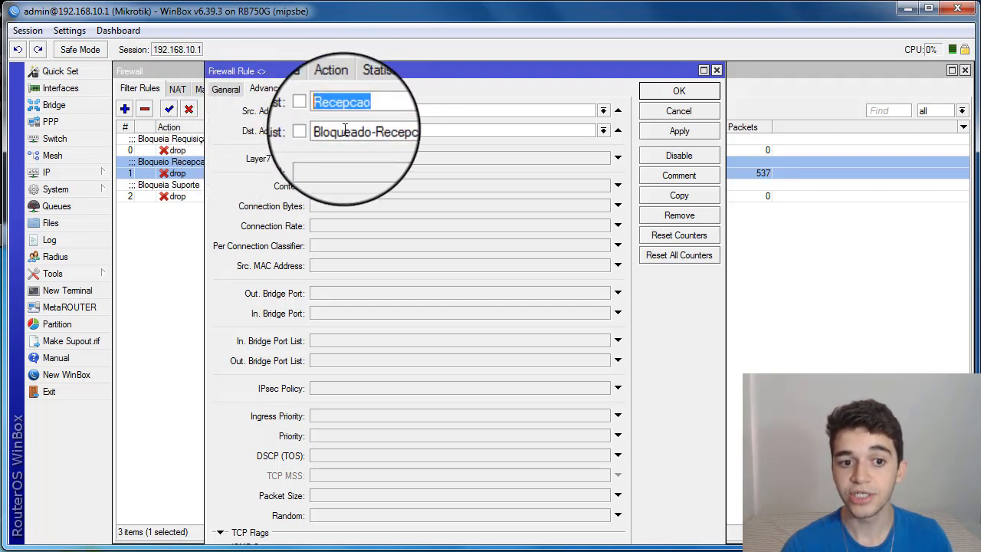
pyautogui.click(344, 131)
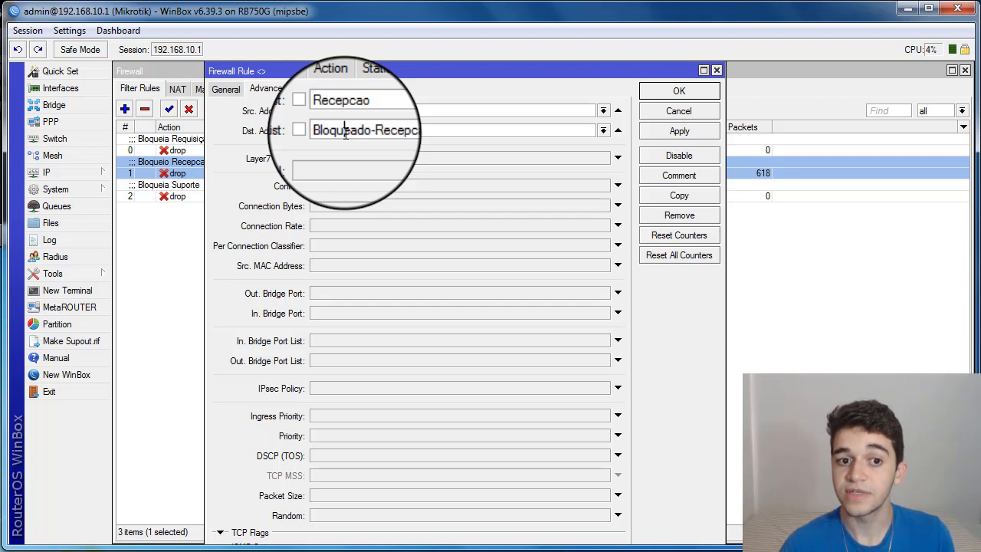
pyautogui.click(239, 94)
pyautogui.click(337, 109)
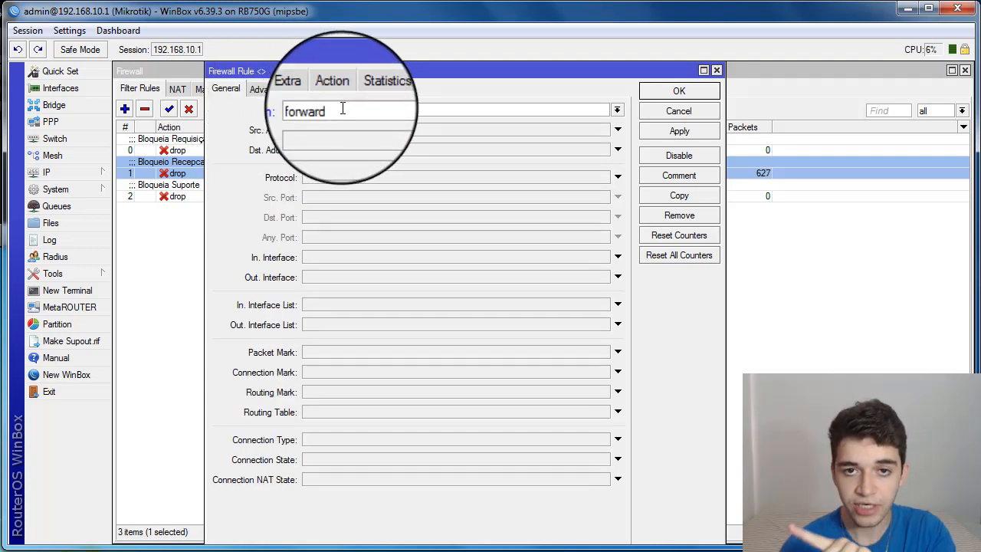
pyautogui.click(270, 89)
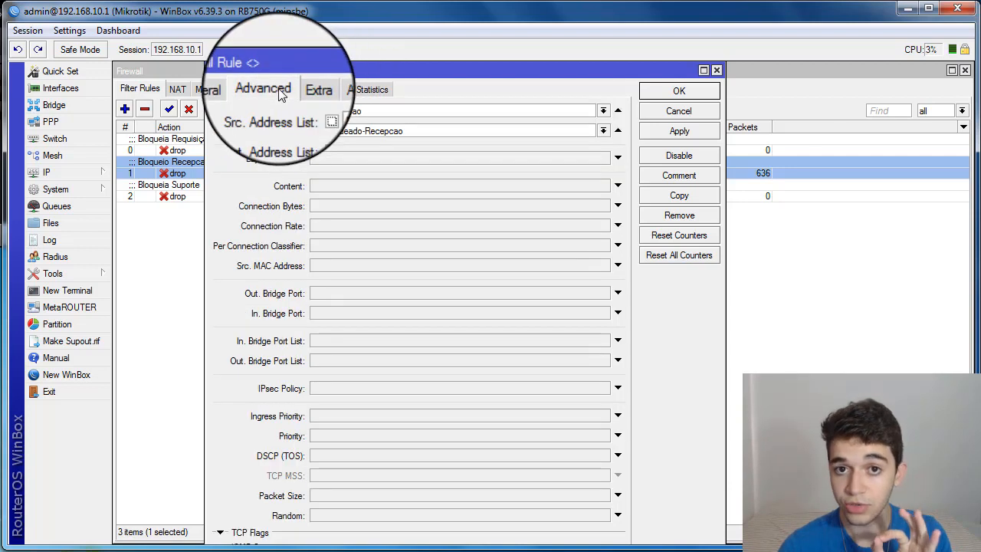
pyautogui.click(342, 111)
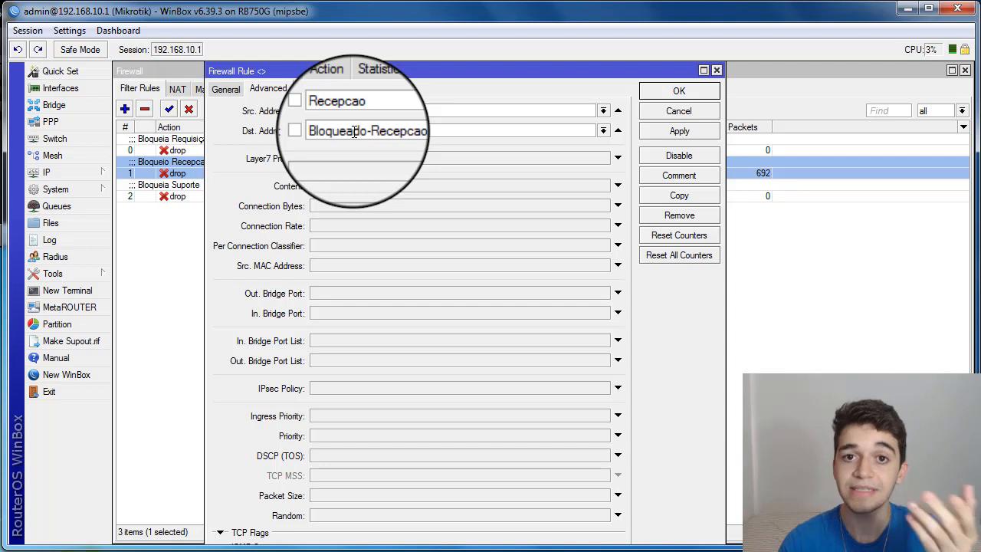
# - Choose drop as the action of the Bloqueio Recepcao rule, recheck its address lists and save the rule
pyautogui.click(334, 89)
pyautogui.click(316, 111)
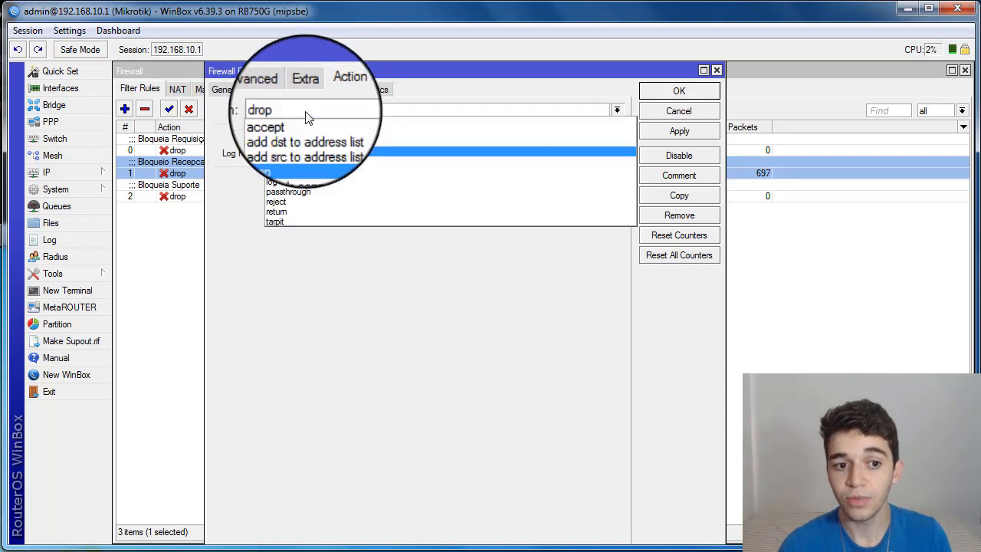
pyautogui.click(286, 152)
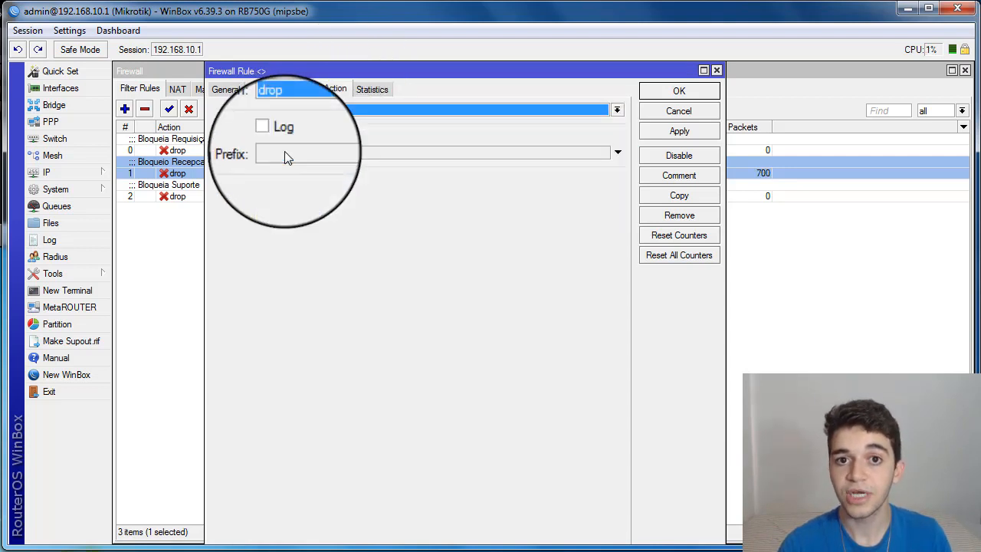
pyautogui.click(272, 89)
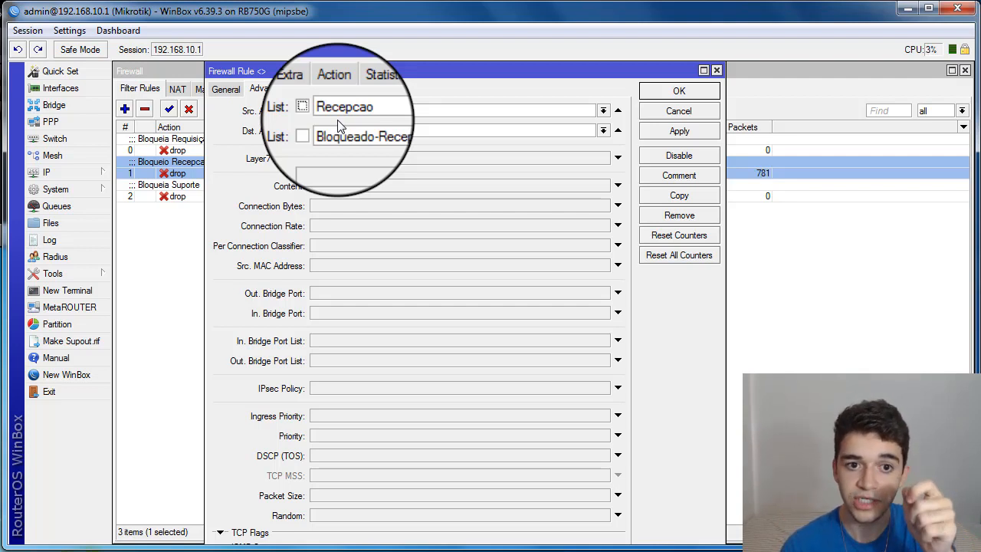
pyautogui.click(335, 89)
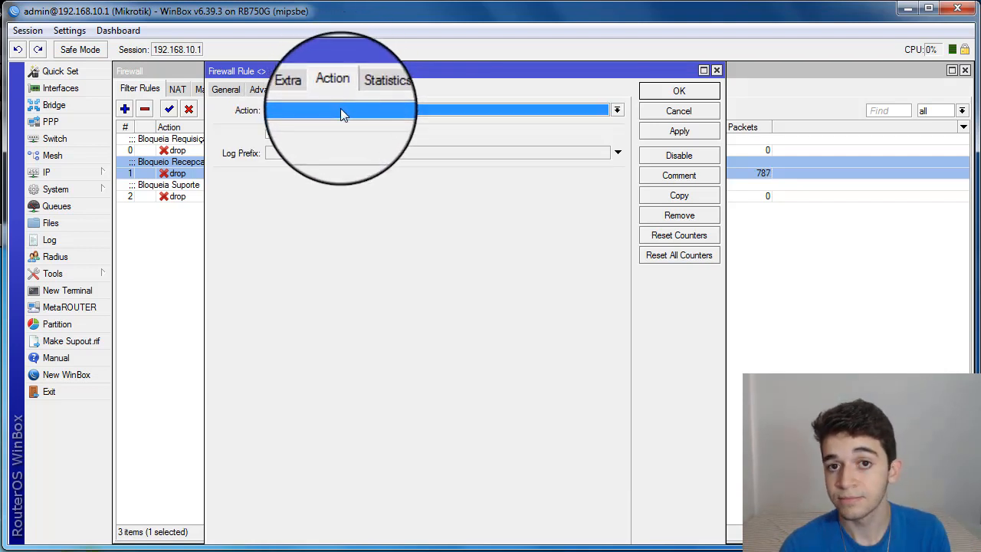
pyautogui.click(663, 91)
pyautogui.click(262, 219)
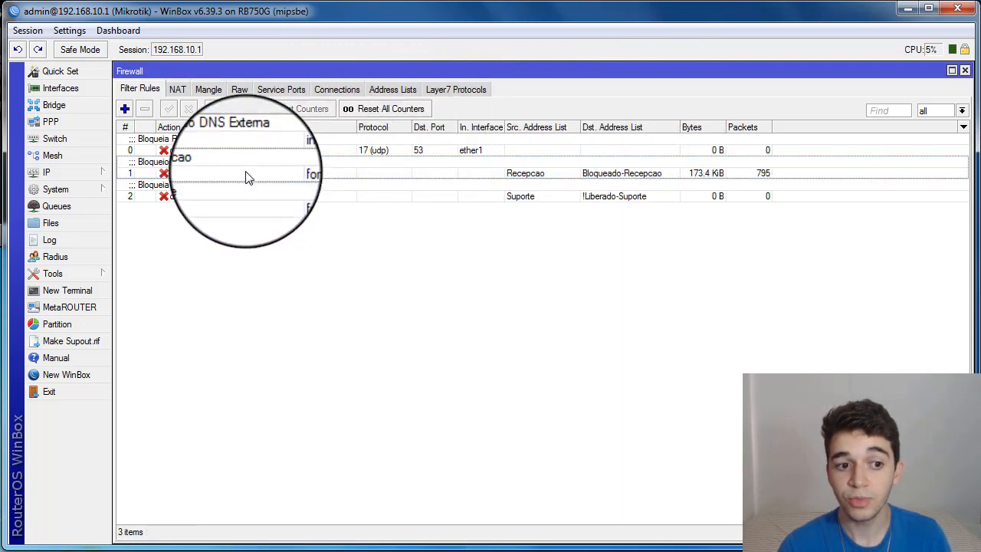
# - Open the Bloqueia Suporte filter rule and examine its chain, address lists and action
pyautogui.click(245, 171)
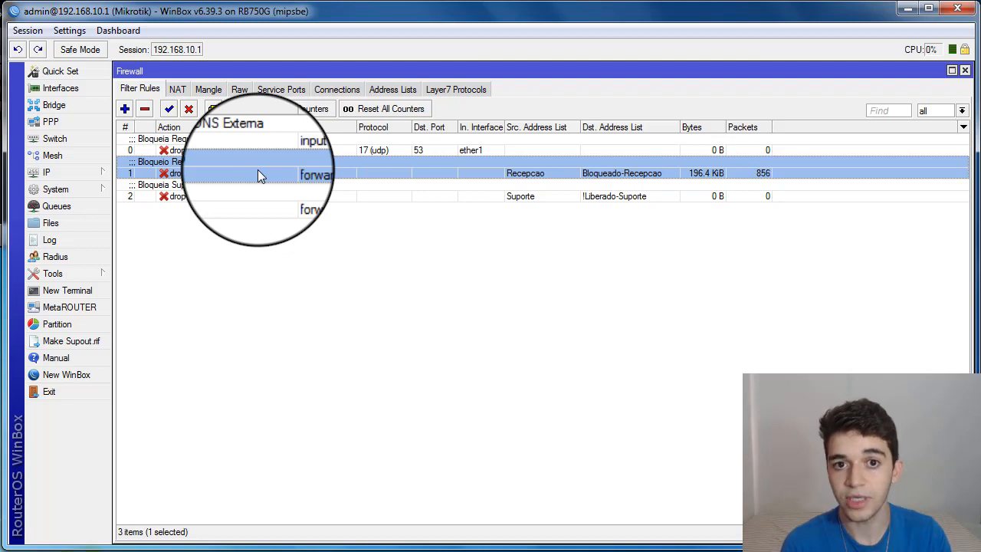
pyautogui.click(254, 192)
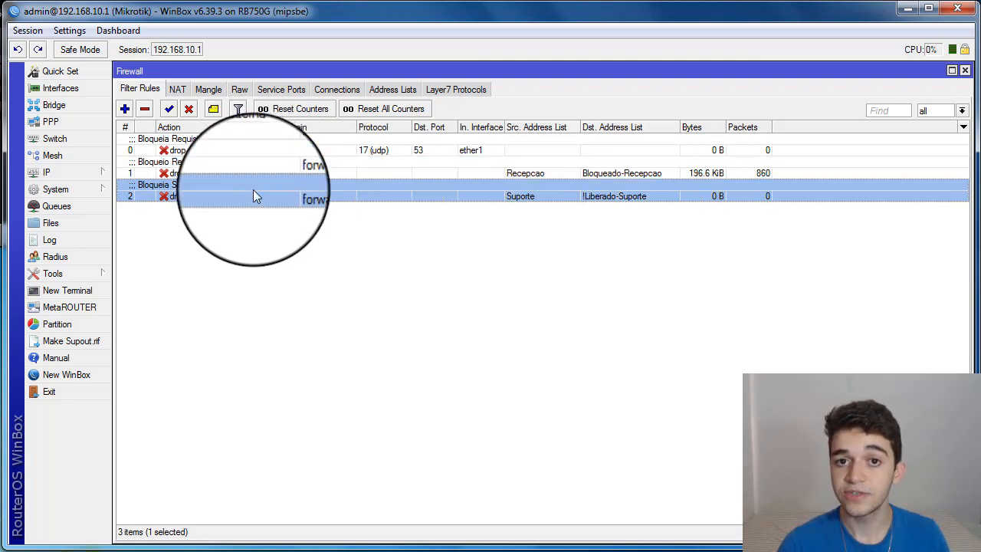
pyautogui.doubleClick(191, 198)
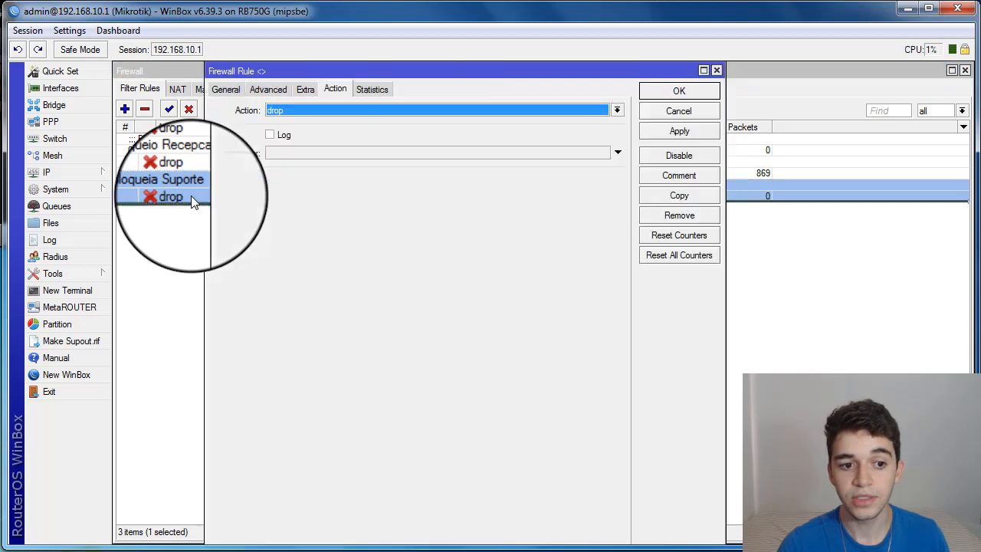
pyautogui.click(225, 89)
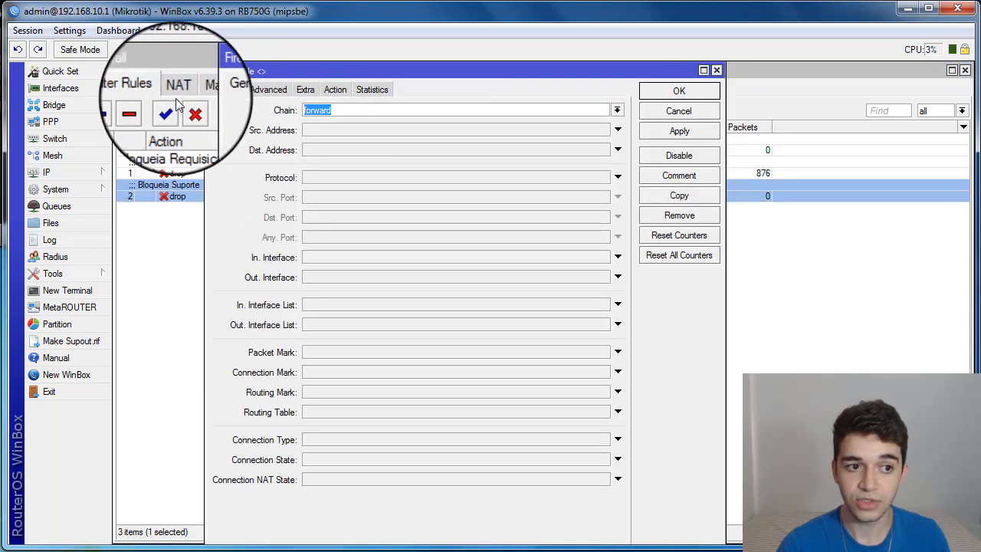
pyautogui.click(310, 110)
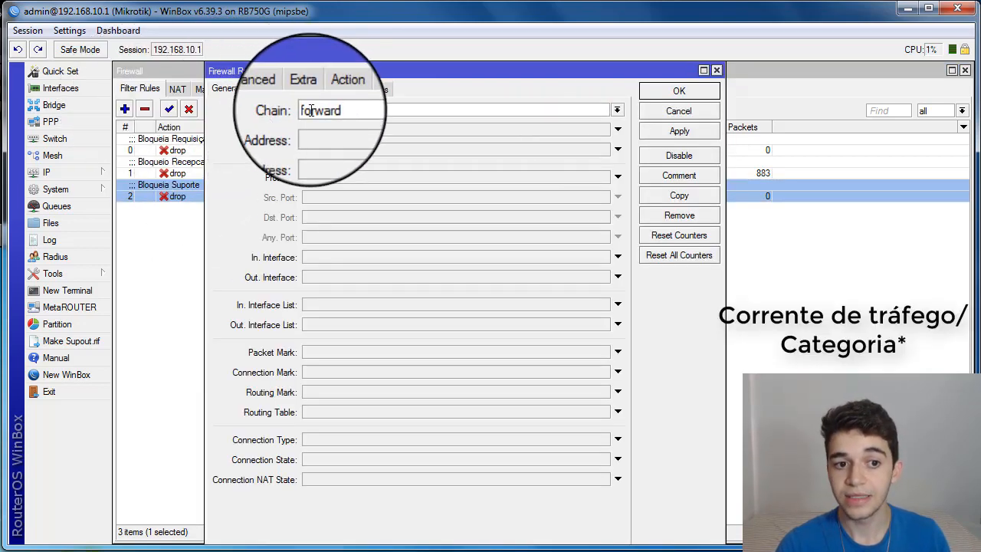
pyautogui.moveTo(310, 110); pyautogui.dragTo(283, 110)
pyautogui.moveTo(345, 110); pyautogui.dragTo(292, 111)
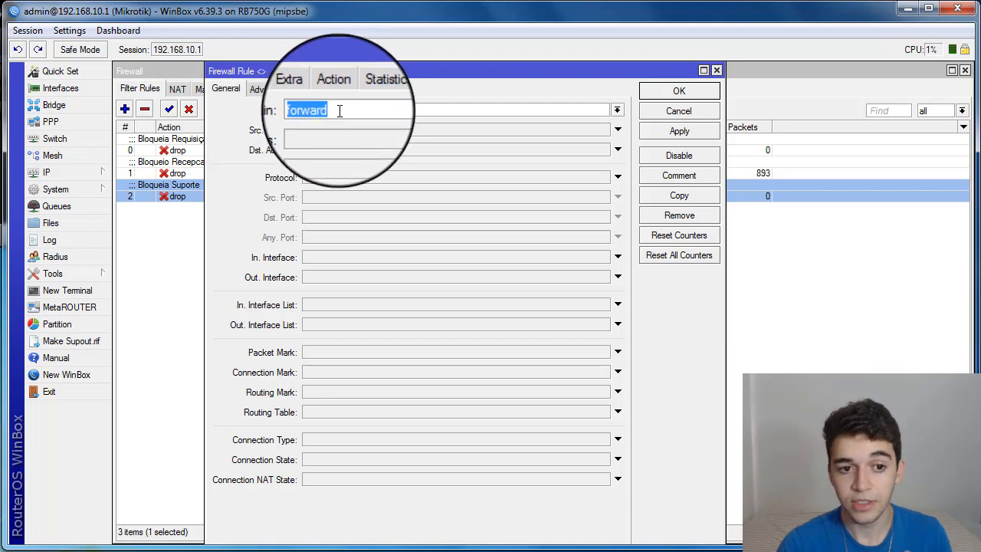
pyautogui.click(350, 111)
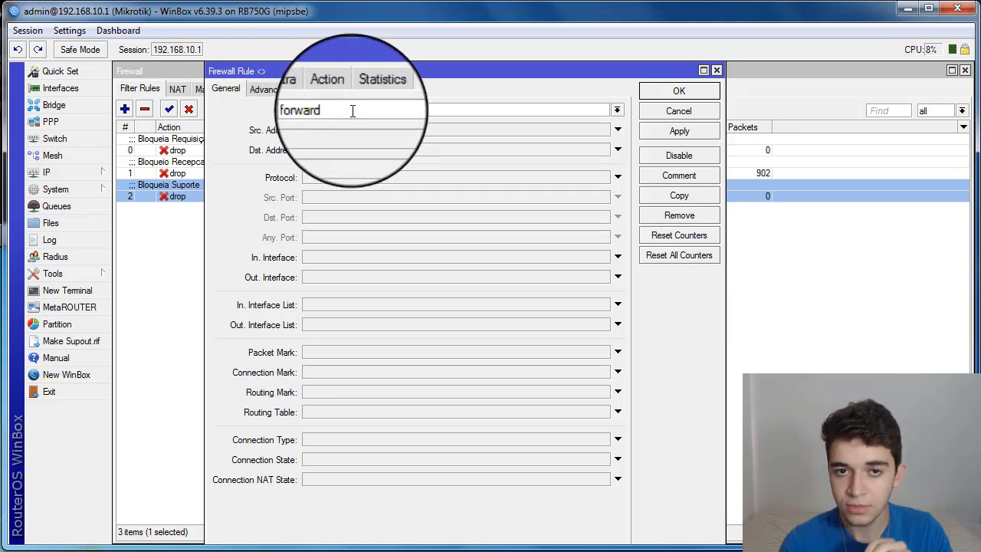
pyautogui.click(275, 89)
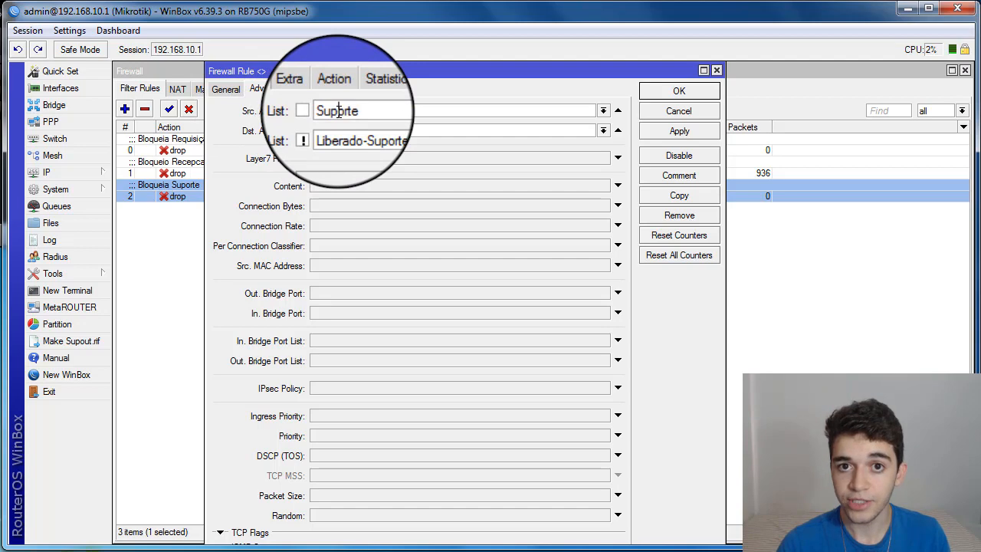
pyautogui.click(335, 91)
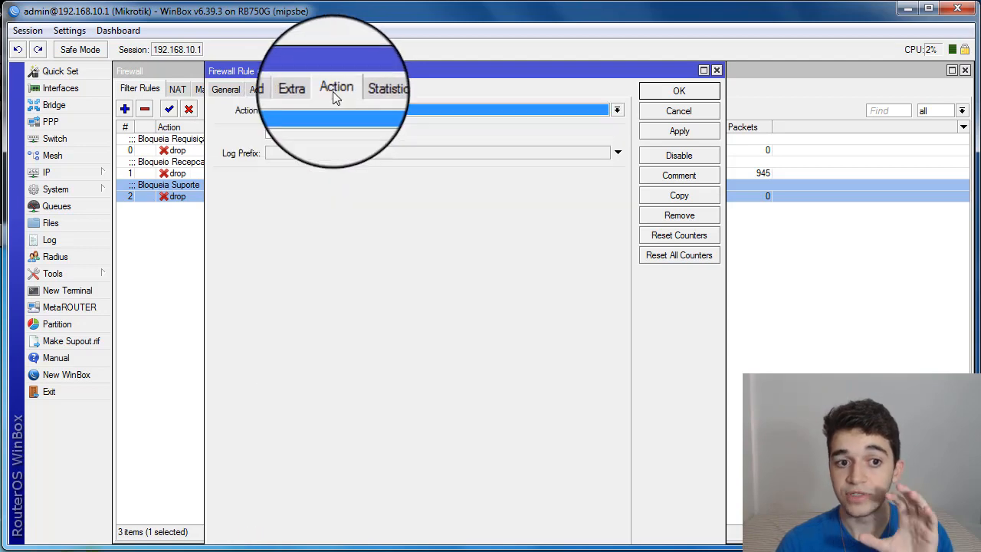
# - Make the Bloqueia Suporte rule match every destination outside the Liberado-Suporte address list, check its action and save the rule
pyautogui.click(272, 91)
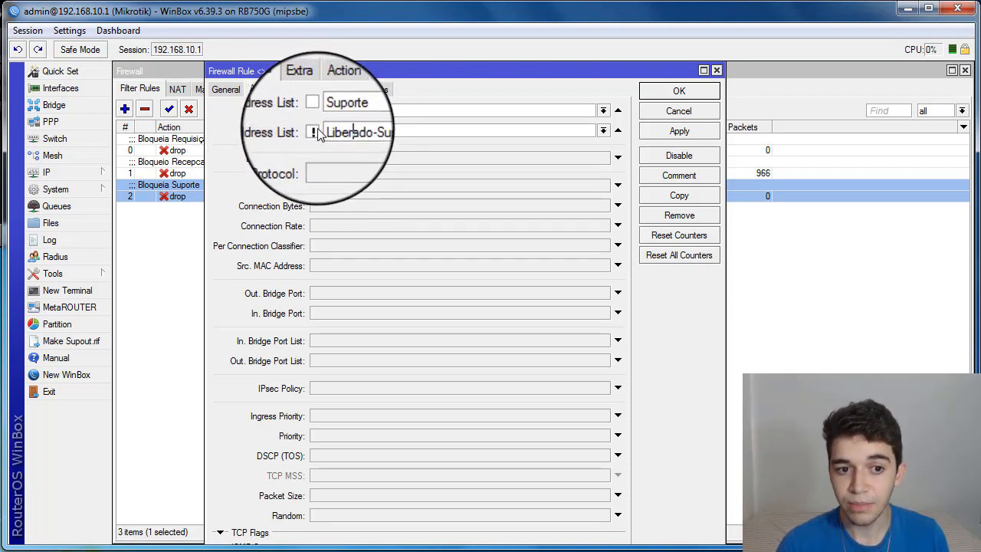
pyautogui.click(314, 132)
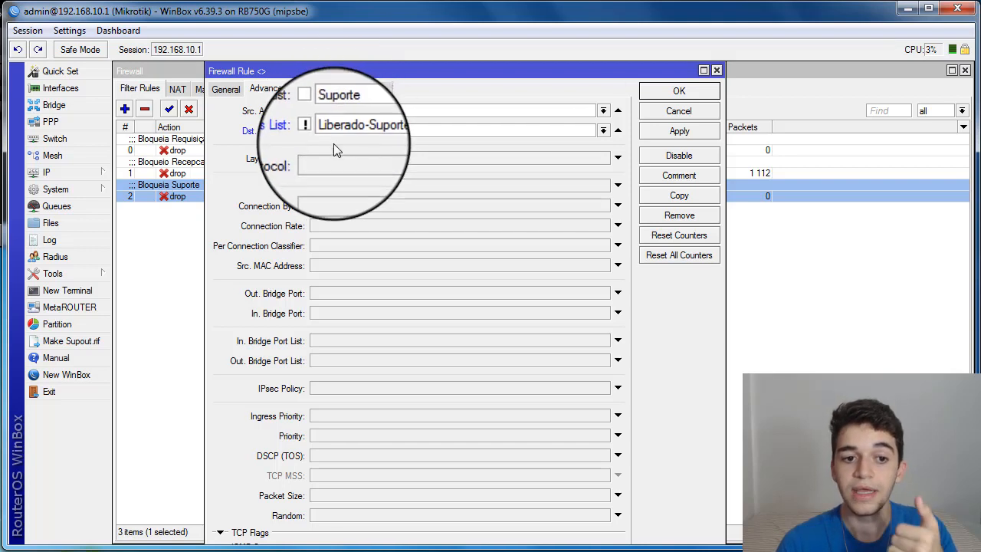
pyautogui.doubleClick(337, 131)
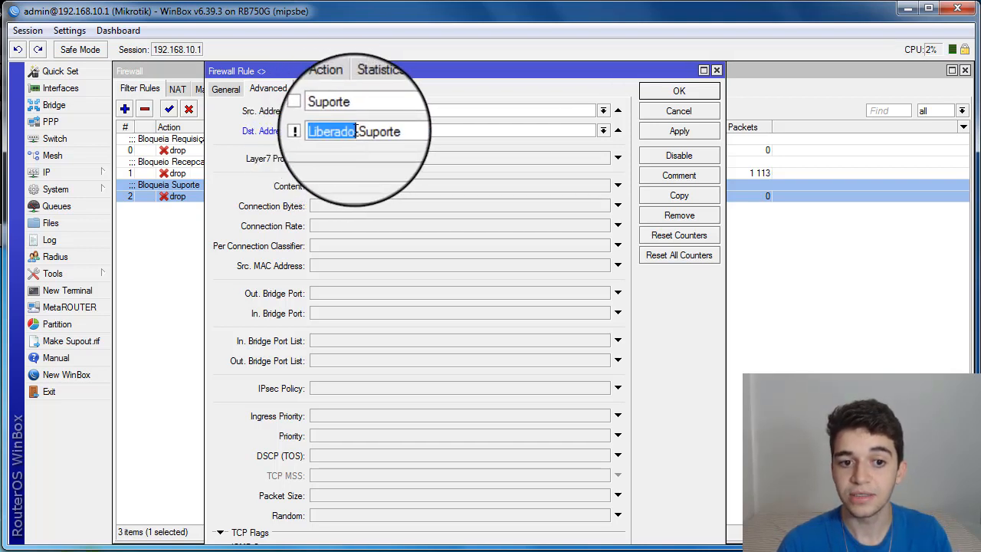
pyautogui.moveTo(355, 131); pyautogui.dragTo(387, 131)
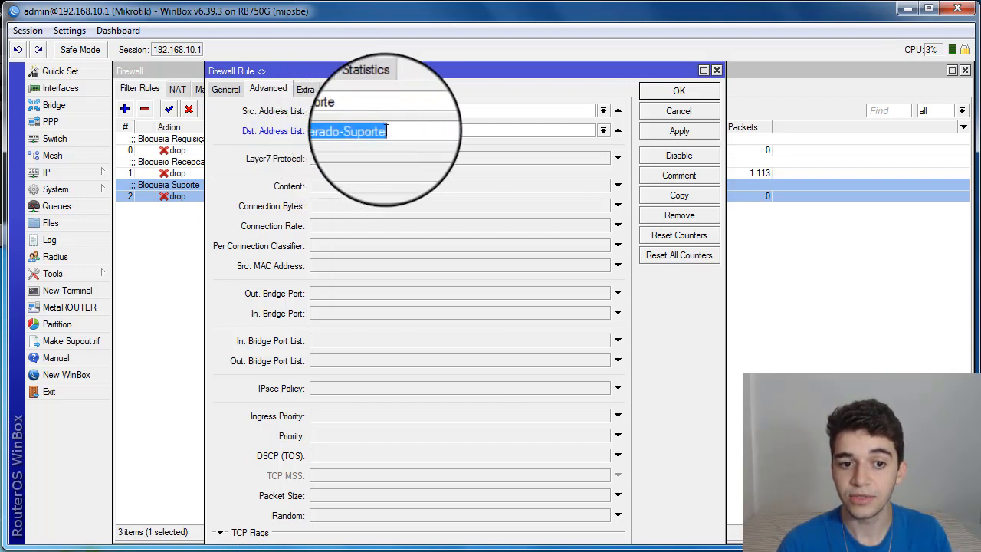
pyautogui.click(343, 132)
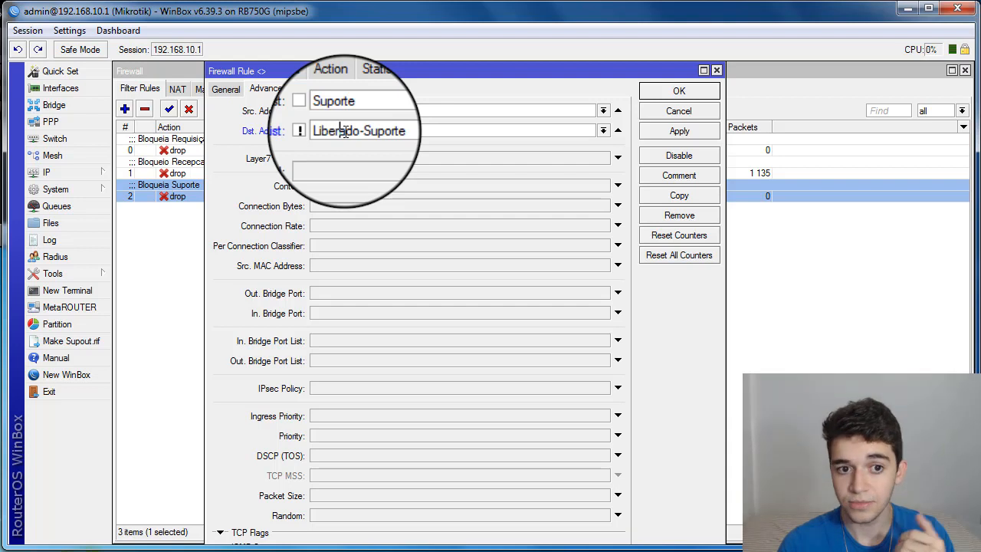
pyautogui.click(335, 88)
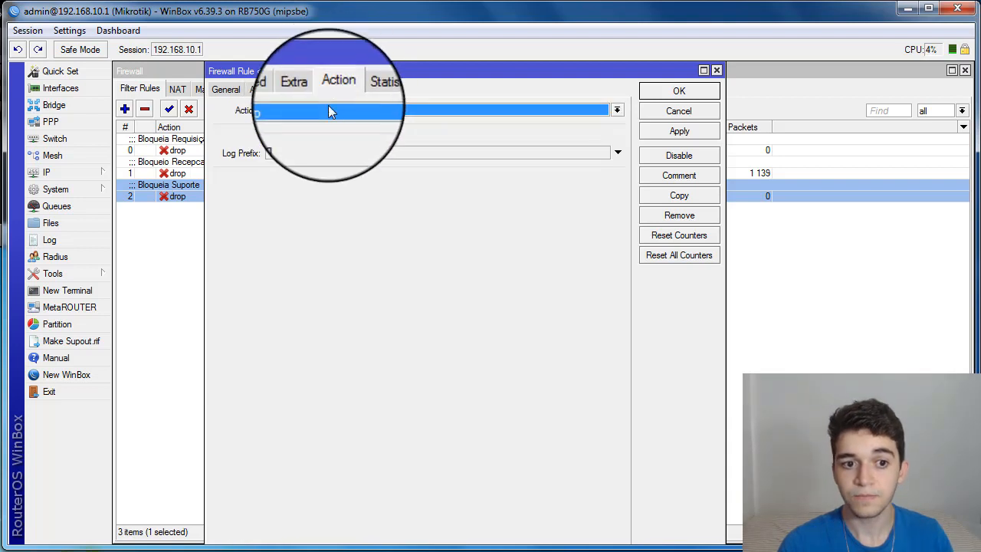
pyautogui.click(276, 89)
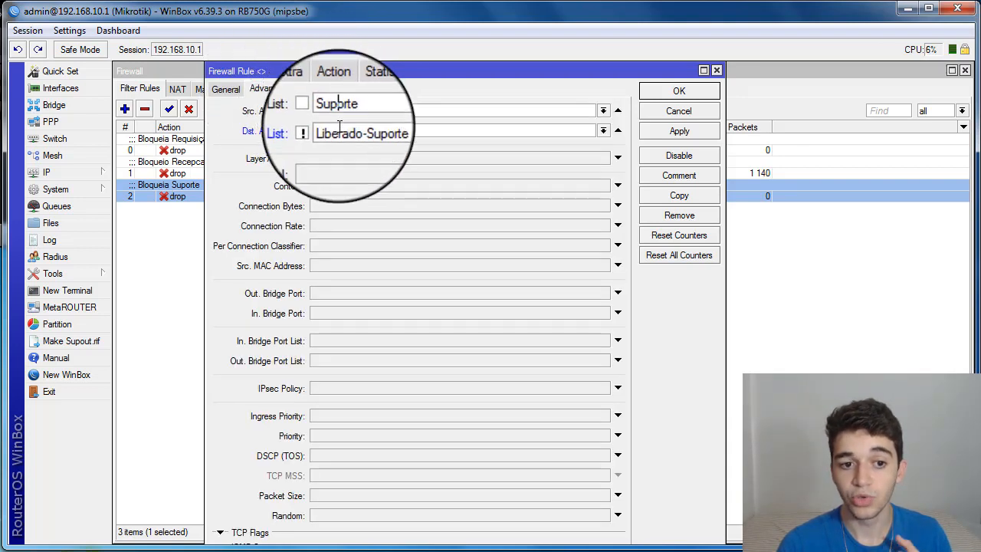
pyautogui.click(650, 92)
pyautogui.click(184, 213)
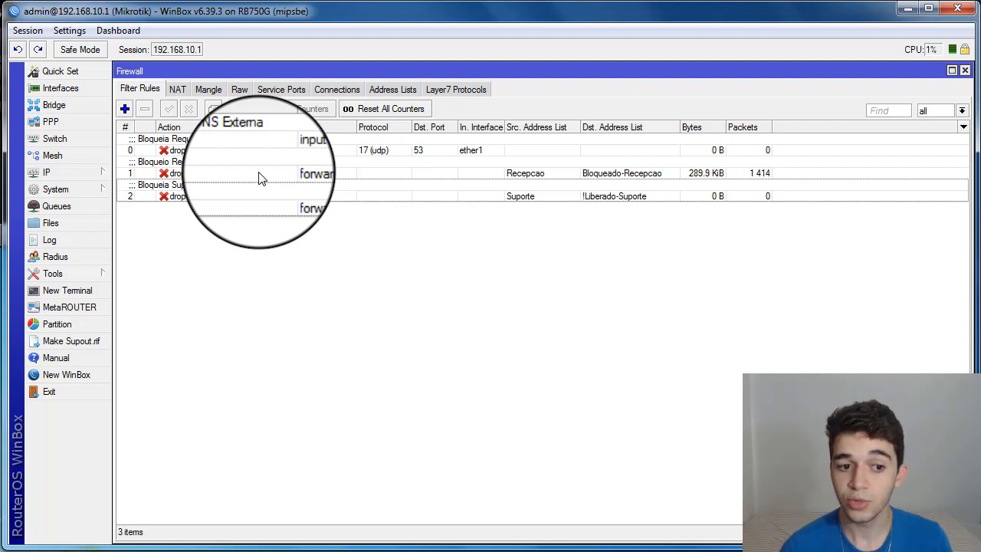
# - Compare the Recepcao and Suporte drop rules and their destination address lists in the filter rules
pyautogui.click(244, 195)
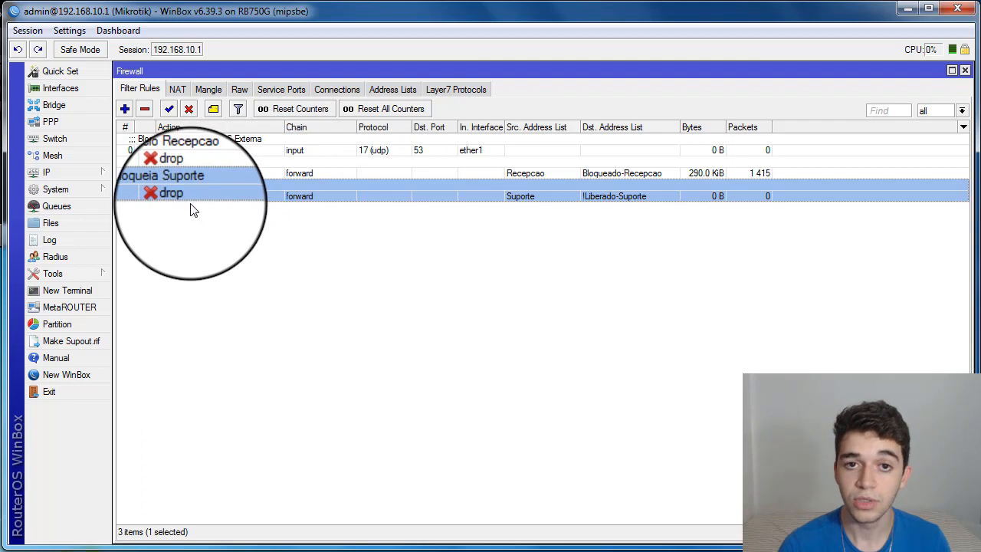
pyautogui.click(203, 204)
pyautogui.click(239, 196)
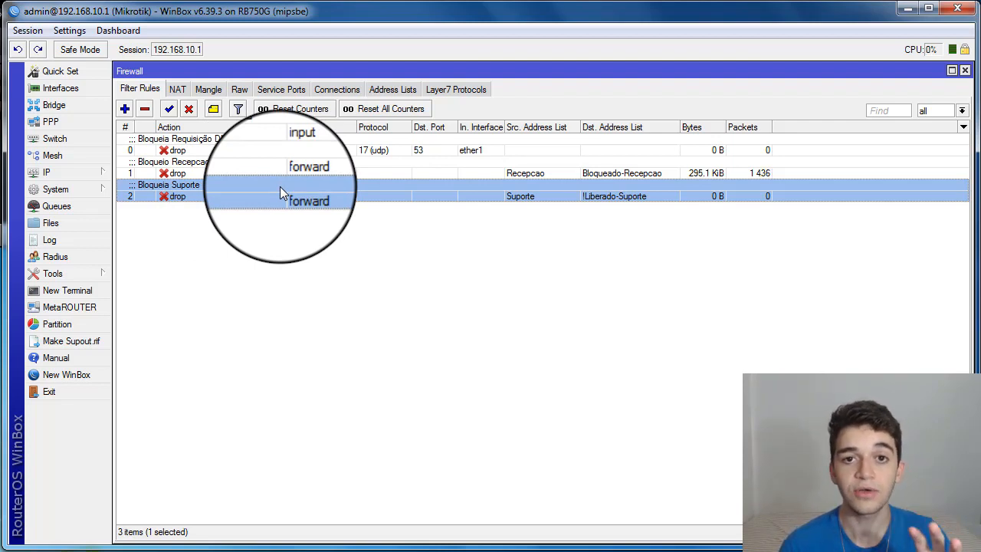
pyautogui.click(613, 213)
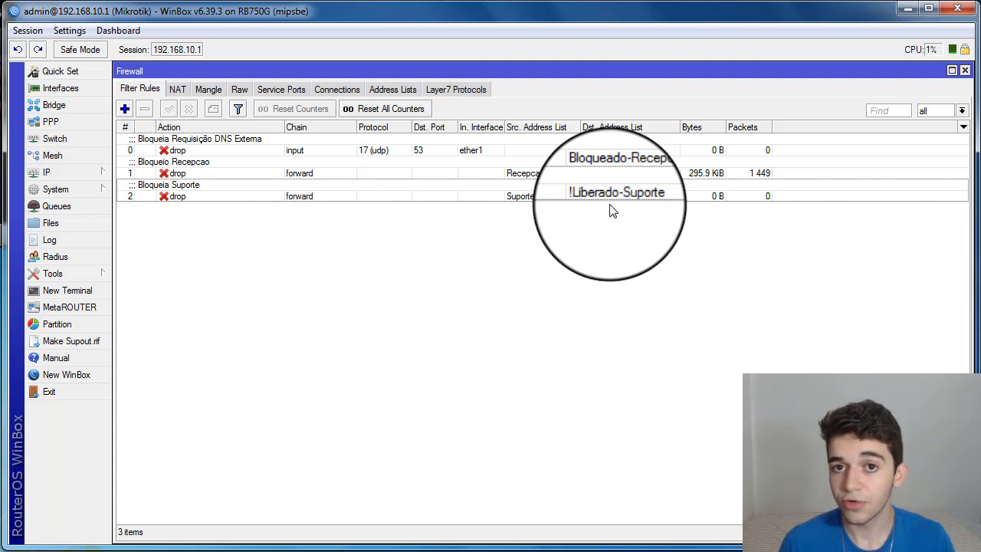
pyautogui.click(252, 172)
pyautogui.click(253, 187)
pyautogui.click(250, 208)
pyautogui.click(243, 196)
pyautogui.click(240, 166)
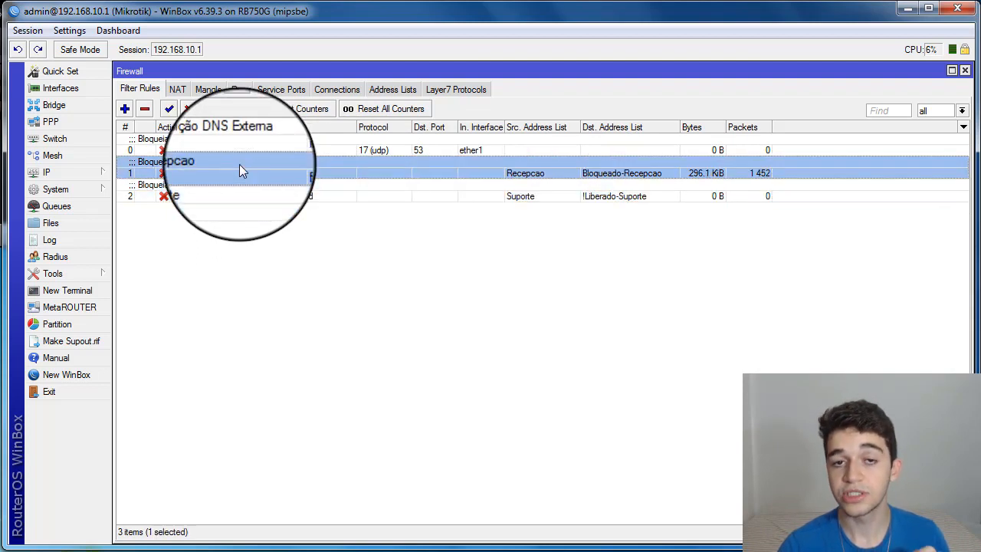
pyautogui.click(237, 189)
pyautogui.click(239, 173)
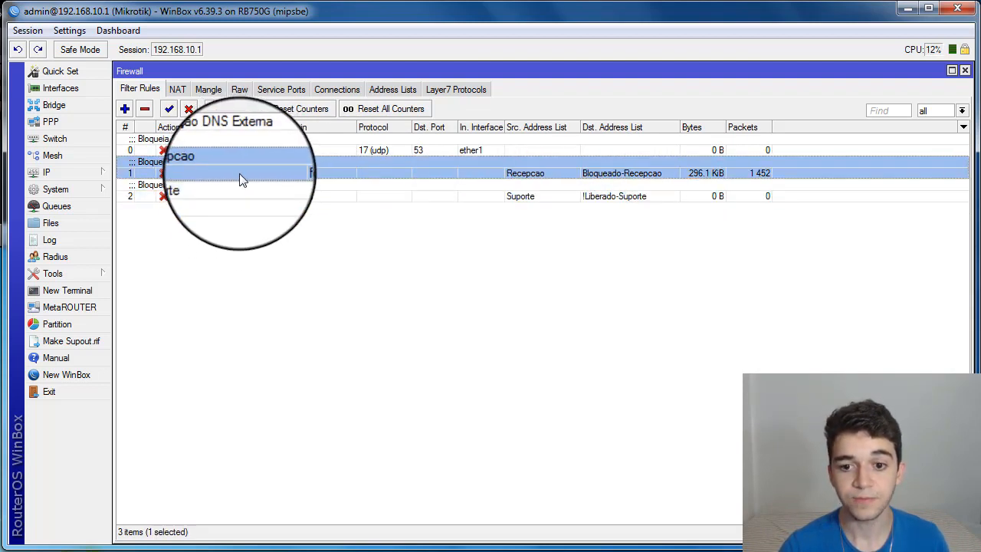